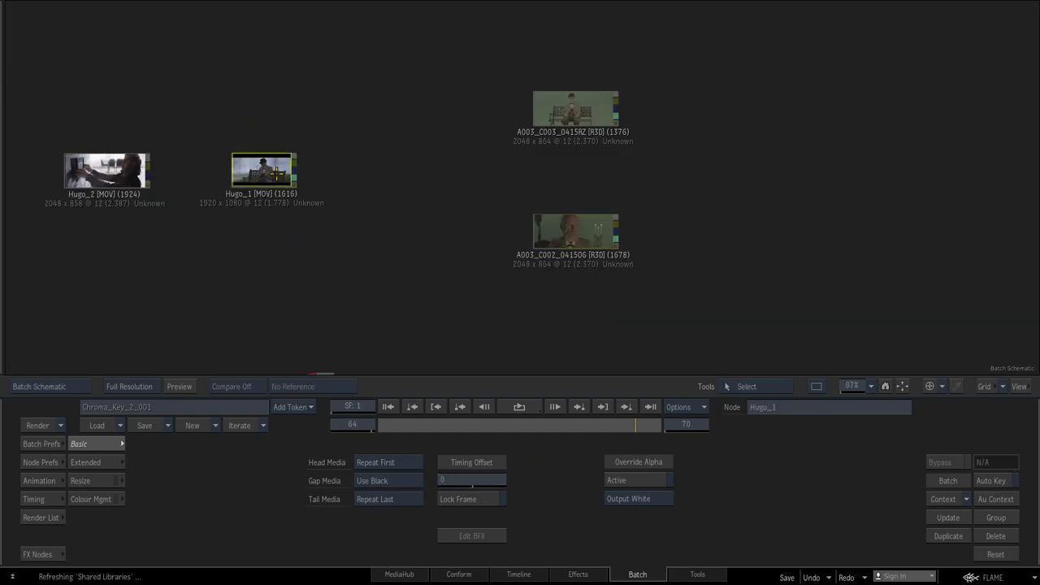
pyautogui.press('`')
# - Drag Hugo_1's Timing Offset to 315 to reach the candlelit close-up of the old man
pyautogui.click(403, 422)
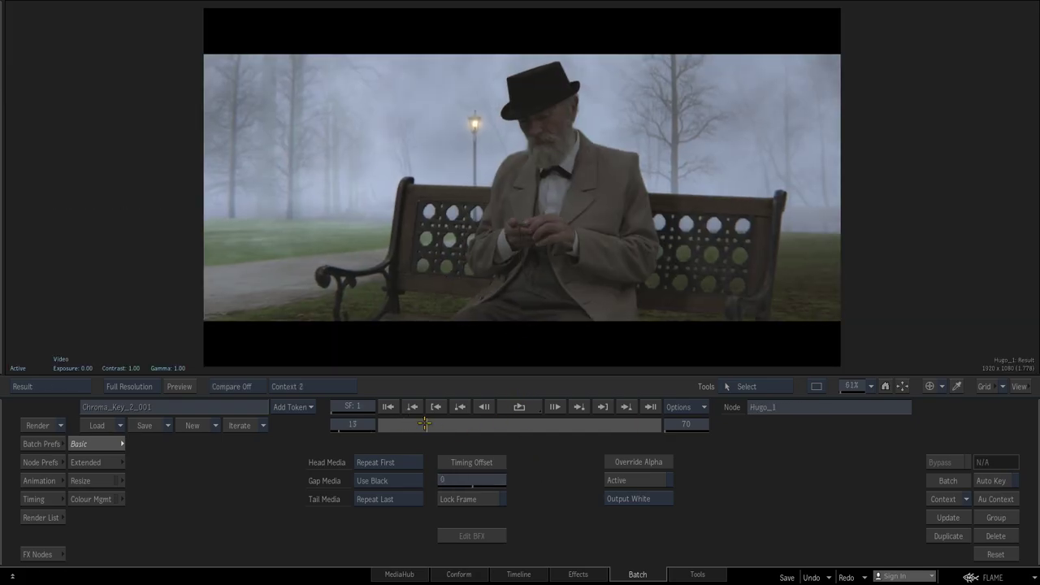
pyautogui.moveTo(467, 480); pyautogui.dragTo(626, 485)
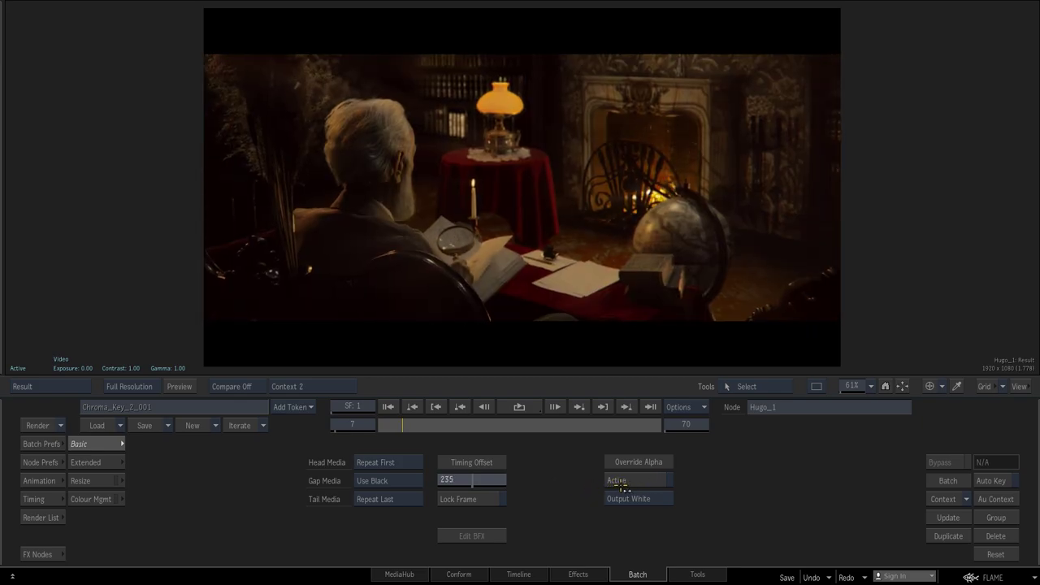
pyautogui.moveTo(624, 485); pyautogui.dragTo(601, 471)
# - Zoom and pan over the old man's face, beard, candles and bookshelf, then fit the frame
pyautogui.moveTo(481, 237)
pyautogui.mouseDown()
pyautogui.moveTo(733, 252)
pyautogui.moveTo(670, 228)
pyautogui.mouseUp()
pyautogui.moveTo(605, 202)
pyautogui.mouseDown()
pyautogui.moveTo(685, 239)
pyautogui.moveTo(710, 165)
pyautogui.moveTo(603, 235)
pyautogui.mouseUp()
pyautogui.moveTo(603, 235)
pyautogui.mouseDown(button='middle')
pyautogui.moveTo(613, 190)
pyautogui.moveTo(511, 188)
pyautogui.moveTo(454, 225)
pyautogui.mouseUp(button='middle')
pyautogui.press('Home')
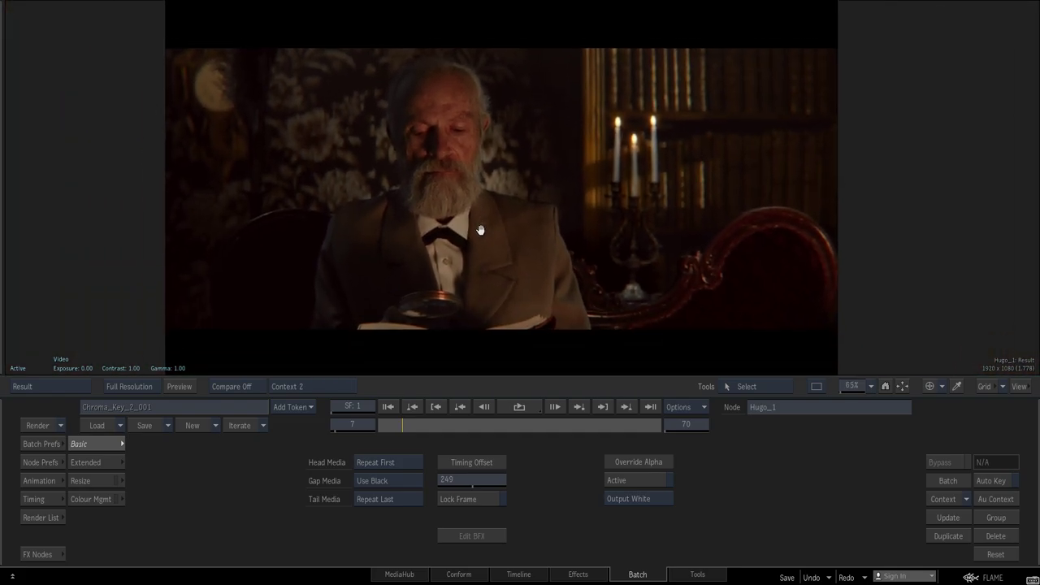
# - Scrub forward to frame 60 and zoom in on the man's mouth and beard
pyautogui.moveTo(539, 420)
pyautogui.mouseDown()
pyautogui.moveTo(631, 416)
pyautogui.moveTo(619, 422)
pyautogui.mouseUp()
pyautogui.moveTo(478, 479)
pyautogui.mouseDown()
pyautogui.moveTo(544, 476)
pyautogui.moveTo(529, 480)
pyautogui.mouseUp()
pyautogui.scroll(3, 717, 197)
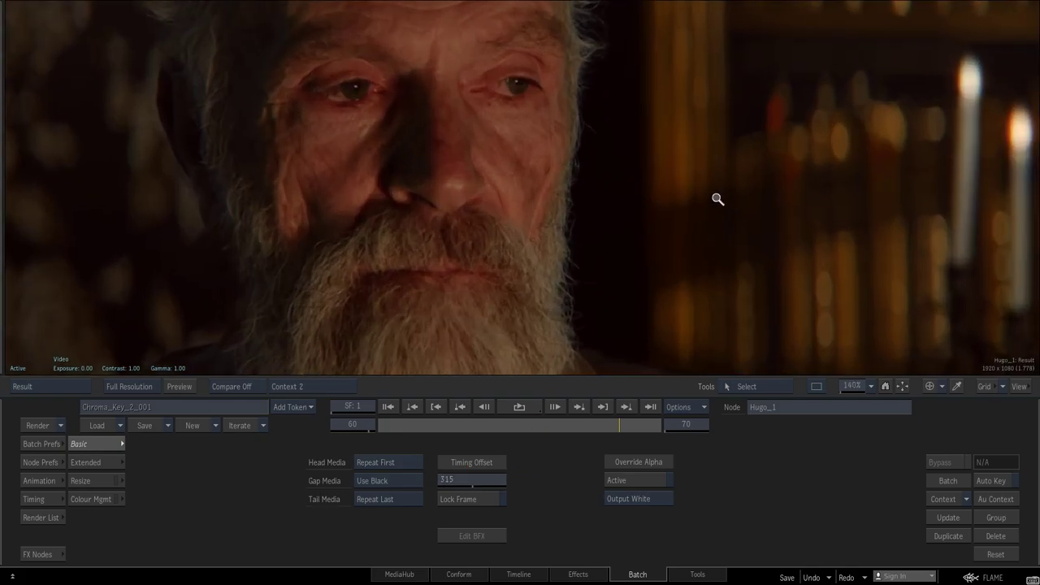
pyautogui.scroll(2, 606, 262)
pyautogui.scroll(2, 735, 251)
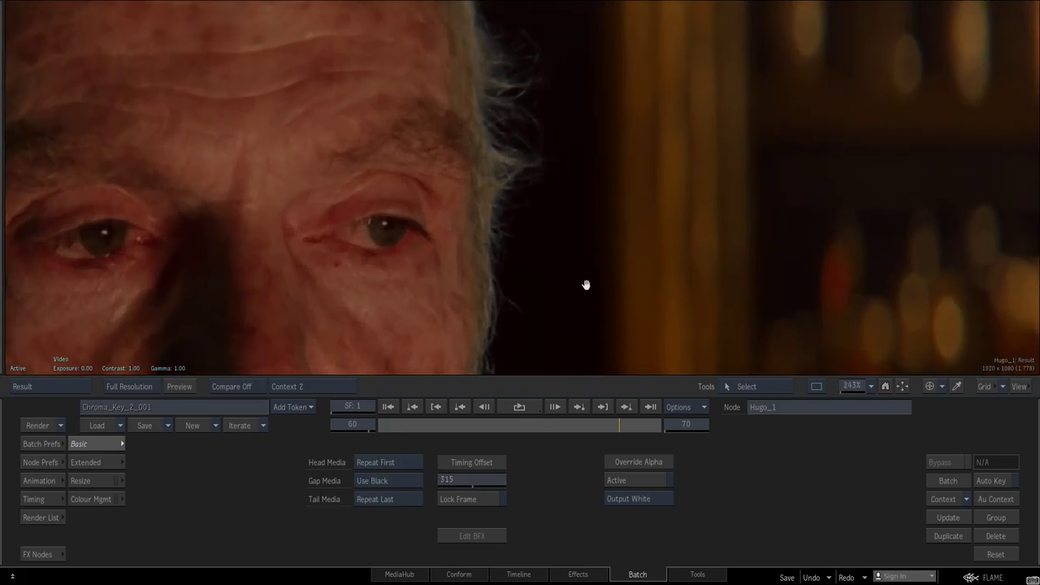
pyautogui.moveTo(585, 284)
pyautogui.mouseDown(button='middle')
pyautogui.moveTo(617, 165)
pyautogui.moveTo(678, 146)
pyautogui.moveTo(593, 190)
pyautogui.mouseUp(button='middle')
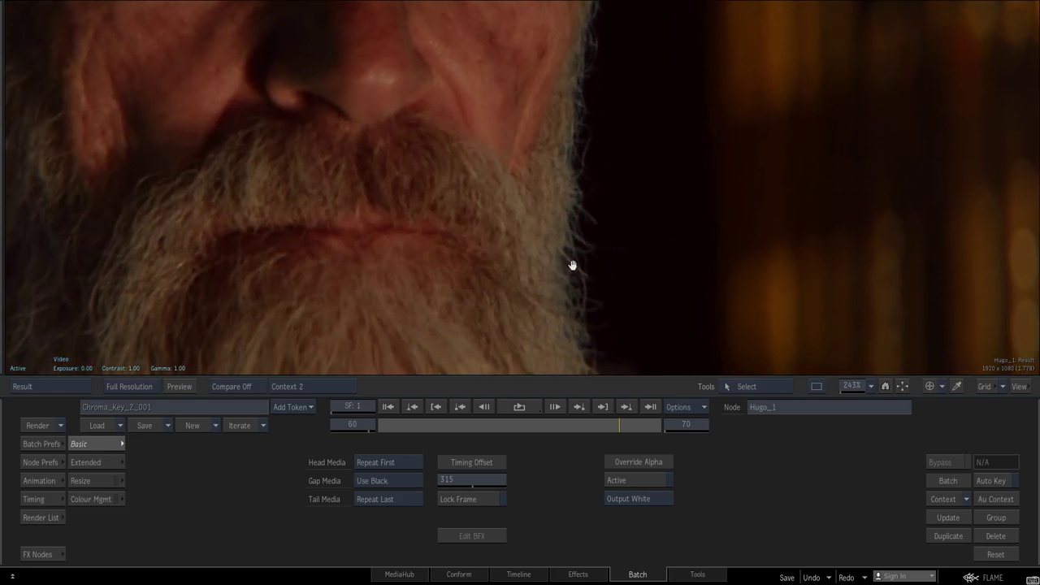
# - Pan across the eyes, cheek, beard and shoulder at different zooms, then return to the schematic
pyautogui.scroll(-1, 666, 274)
pyautogui.scroll(-2, 636, 251)
pyautogui.scroll(-2, 547, 207)
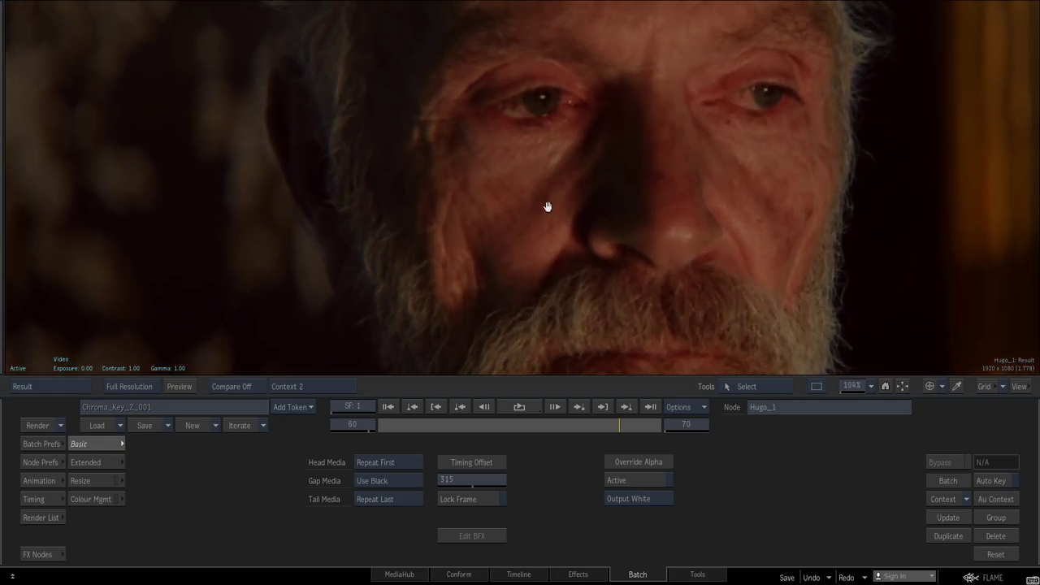
pyautogui.moveTo(548, 207); pyautogui.dragTo(590, 360, button='middle')
pyautogui.moveTo(372, 187)
pyautogui.mouseDown(button='middle')
pyautogui.moveTo(473, 121)
pyautogui.moveTo(432, 124)
pyautogui.mouseUp(button='middle')
pyautogui.moveTo(451, 264)
pyautogui.mouseDown(button='middle')
pyautogui.moveTo(604, 97)
pyautogui.moveTo(603, 116)
pyautogui.mouseUp(button='middle')
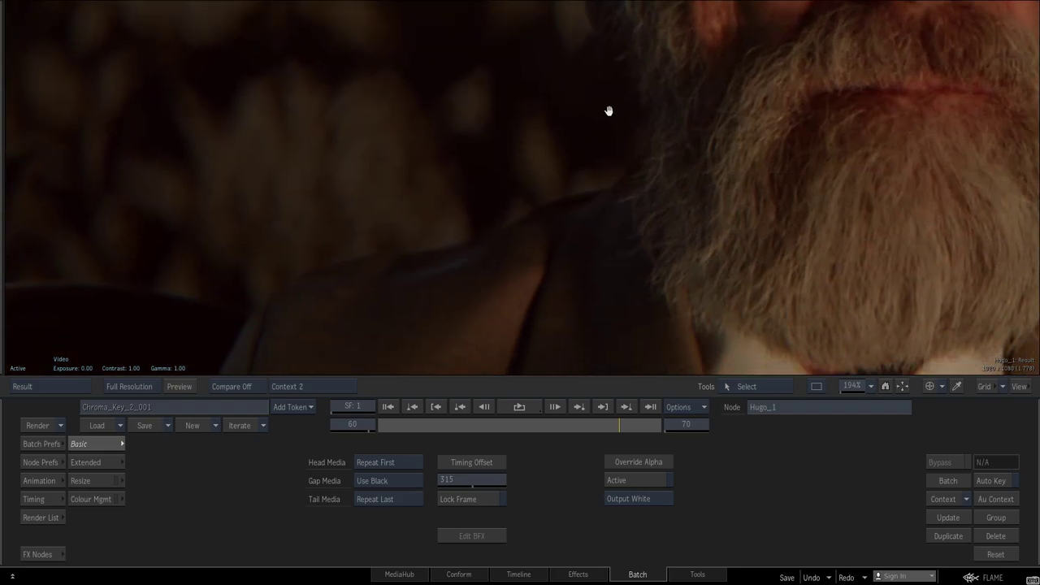
pyautogui.moveTo(382, 230); pyautogui.dragTo(689, 232, button='middle')
pyautogui.scroll(-2, 393, 344)
pyautogui.scroll(-1, 694, 241)
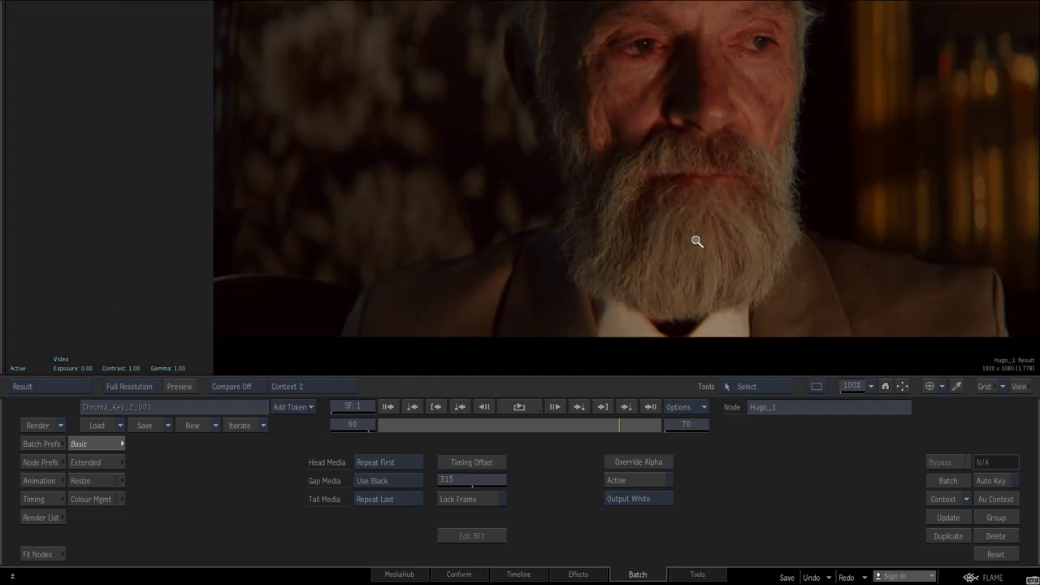
pyautogui.scroll(-2, 642, 285)
pyautogui.scroll(-2, 625, 284)
pyautogui.moveTo(624, 284); pyautogui.dragTo(587, 272, button='middle')
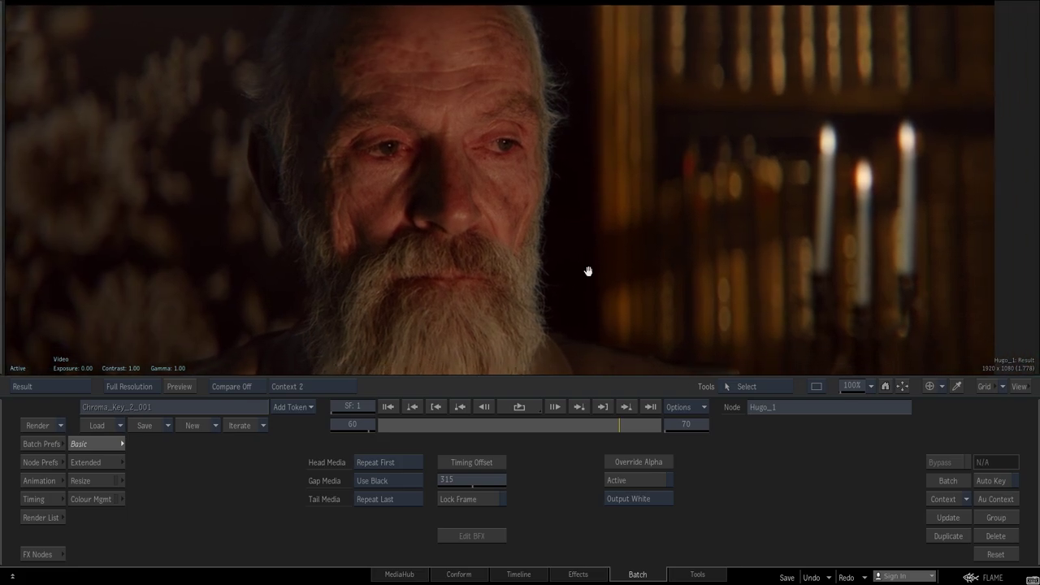
pyautogui.press('F4')
# - Inspect the A003_C002 green-screen plate's face and candles, then scrub back to frame 45
pyautogui.click(577, 235)
pyautogui.press('F4')
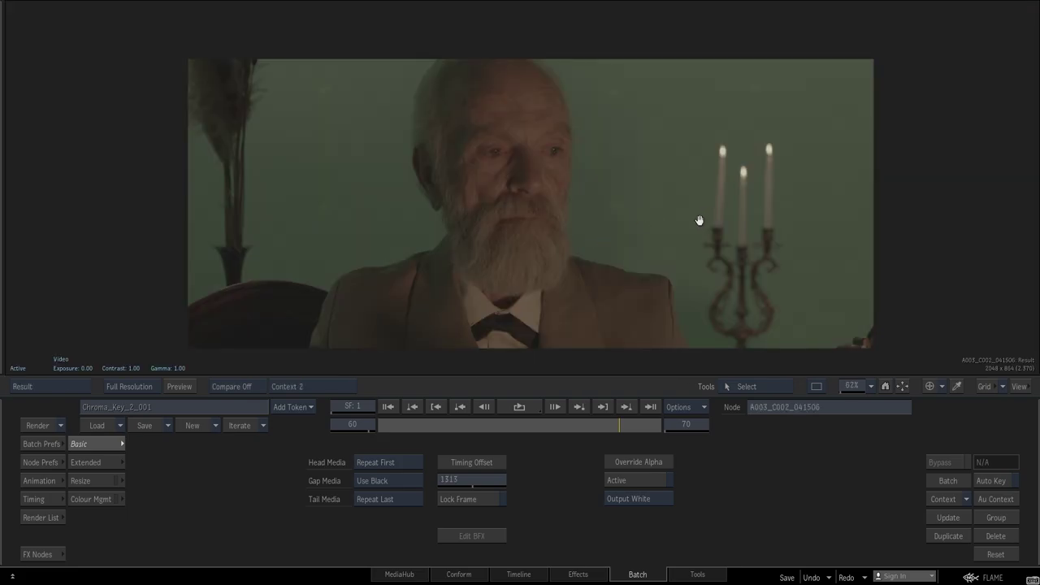
pyautogui.scroll(3, 698, 220)
pyautogui.moveTo(801, 211)
pyautogui.mouseDown(button='middle')
pyautogui.moveTo(489, 246)
pyautogui.moveTo(722, 239)
pyautogui.mouseUp(button='middle')
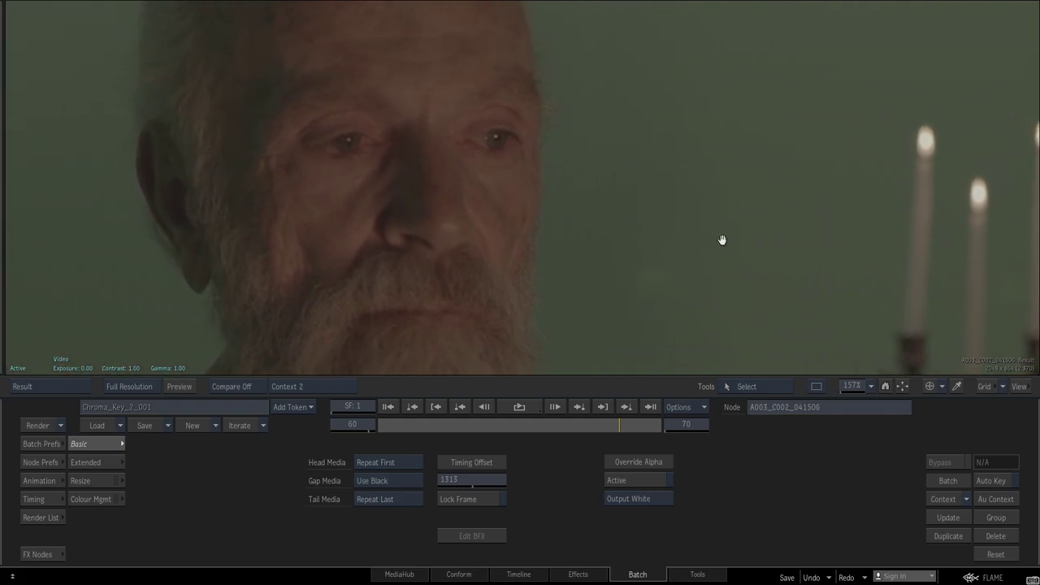
pyautogui.scroll(1, 715, 214)
pyautogui.moveTo(564, 165)
pyautogui.mouseDown(button='middle')
pyautogui.moveTo(612, 247)
pyautogui.moveTo(581, 202)
pyautogui.mouseUp(button='middle')
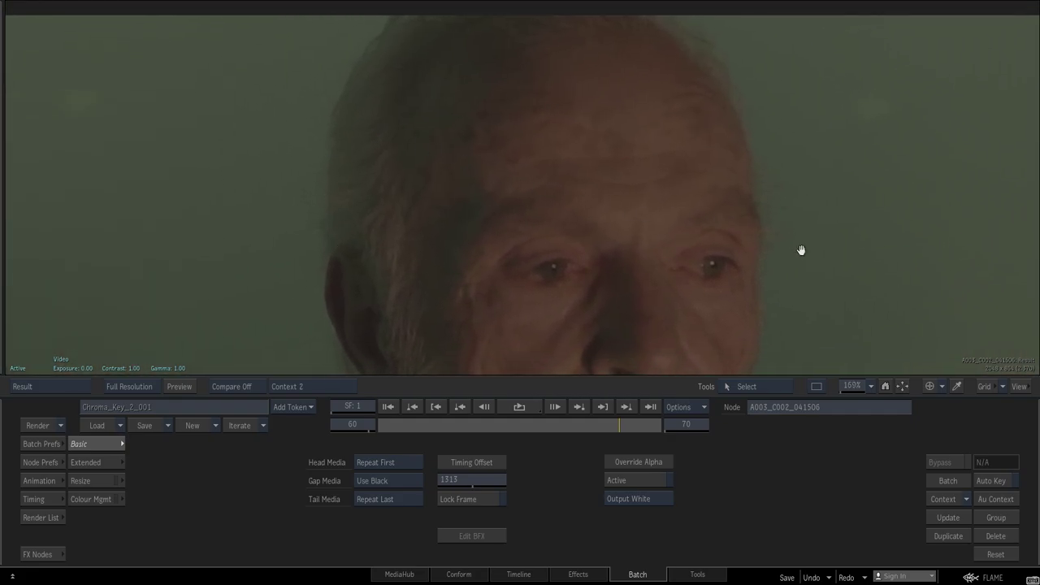
pyautogui.scroll(-1, 808, 109)
pyautogui.scroll(-3, 622, 200)
pyautogui.moveTo(622, 200); pyautogui.dragTo(567, 209, button='middle')
pyautogui.moveTo(606, 424)
pyautogui.mouseDown()
pyautogui.moveTo(412, 424)
pyautogui.moveTo(571, 424)
pyautogui.mouseUp()
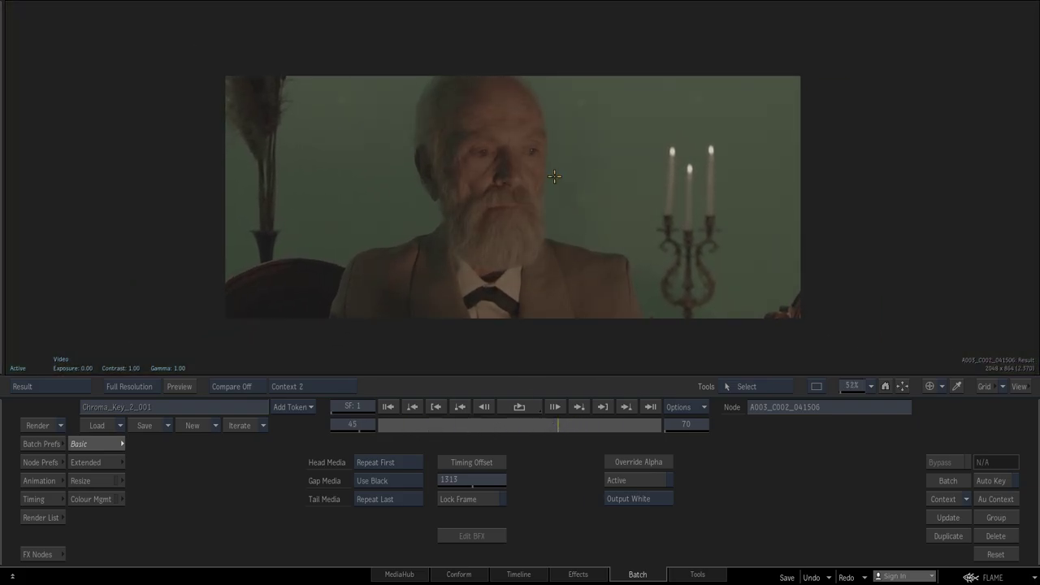
# - Move the Hugo_2 node below Hugo_1 and view the A003_C003 man-on-bench plate
pyautogui.press('Tab')
pyautogui.moveTo(106, 170); pyautogui.dragTo(307, 269)
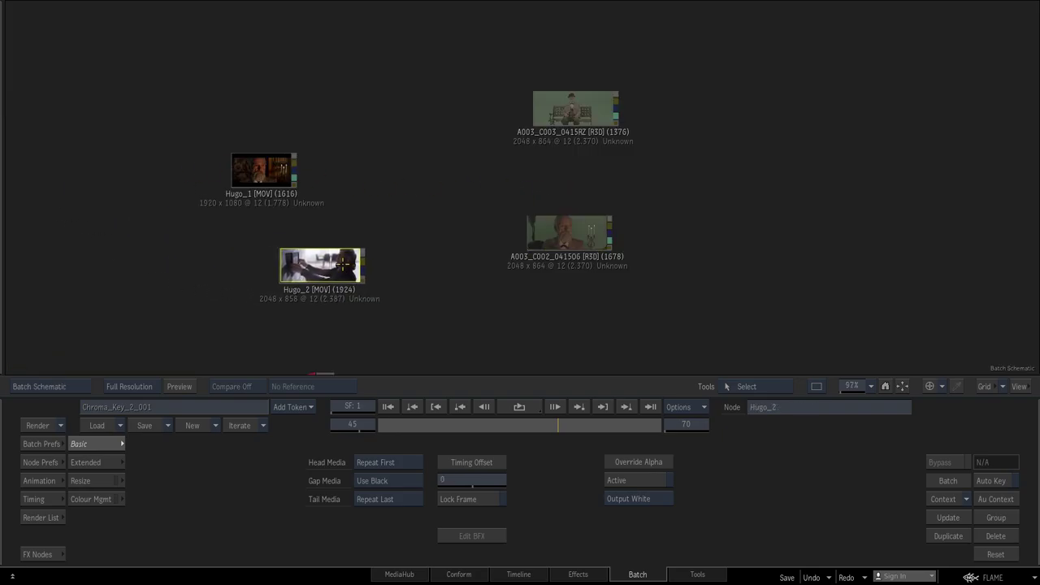
pyautogui.click(573, 108)
pyautogui.press('Tab')
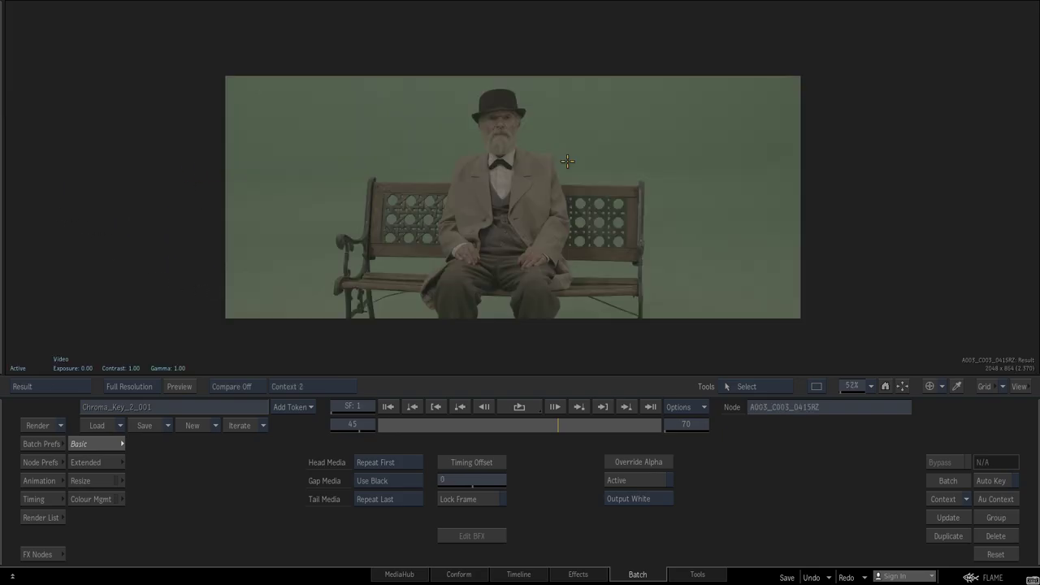
# - Play the bench plate forward and zoom in and out to inspect it
pyautogui.press('space')
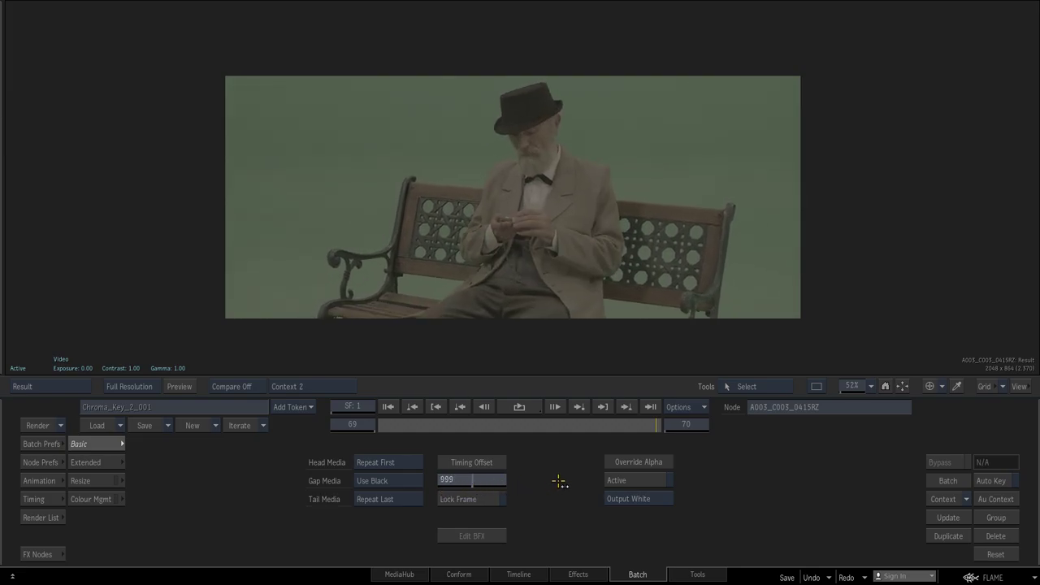
pyautogui.scroll(2, 639, 238)
pyautogui.scroll(3, 633, 186)
pyautogui.scroll(2, 670, 191)
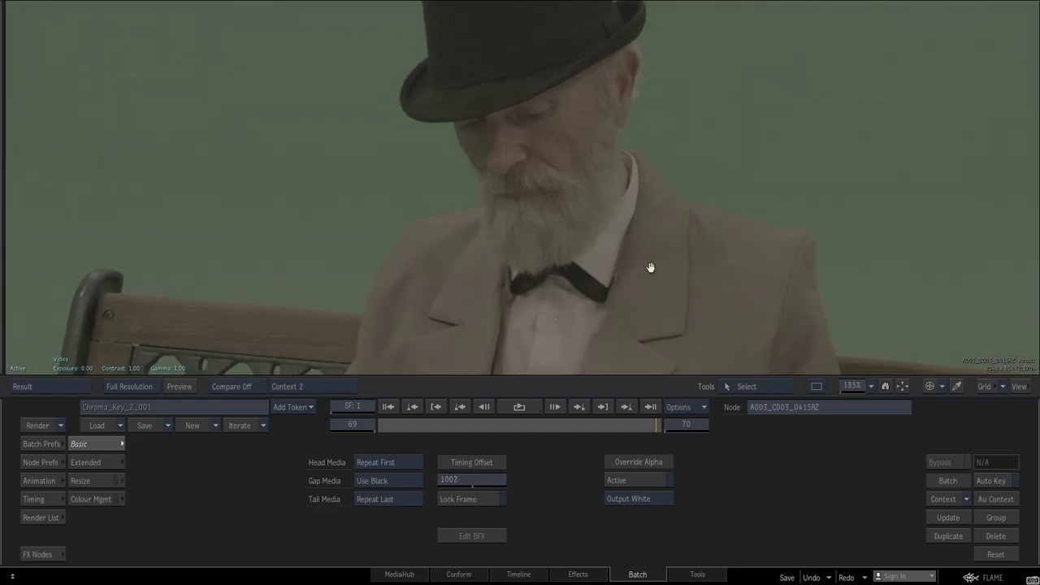
pyautogui.scroll(1, 652, 269)
pyautogui.scroll(-2, 682, 143)
pyautogui.scroll(-4, 642, 175)
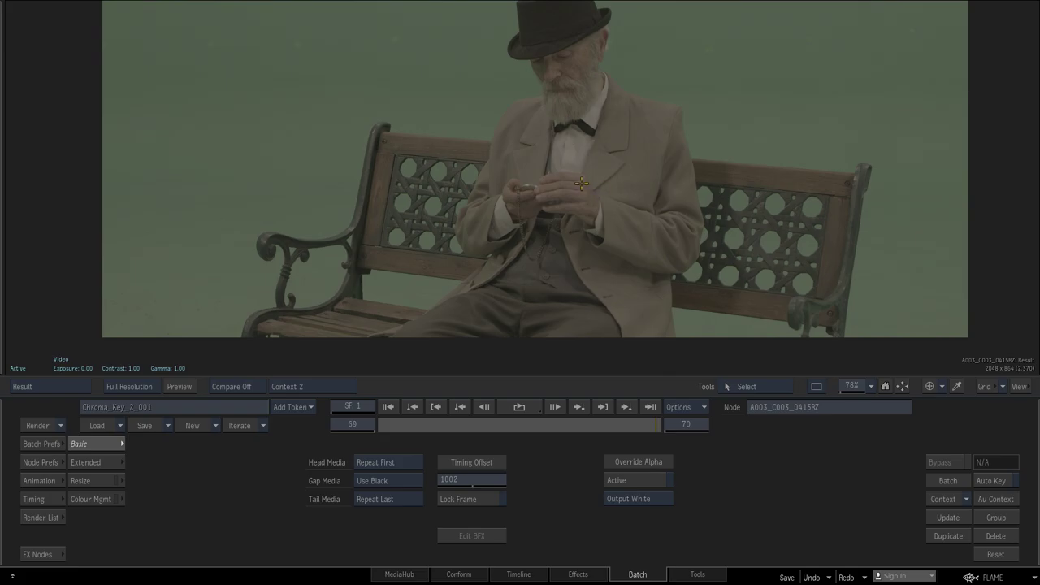
# - Set Hugo_1's Timing Offset to -96 to show the foggy park bench shot
pyautogui.press('Tab')
pyautogui.doubleClick(261, 174)
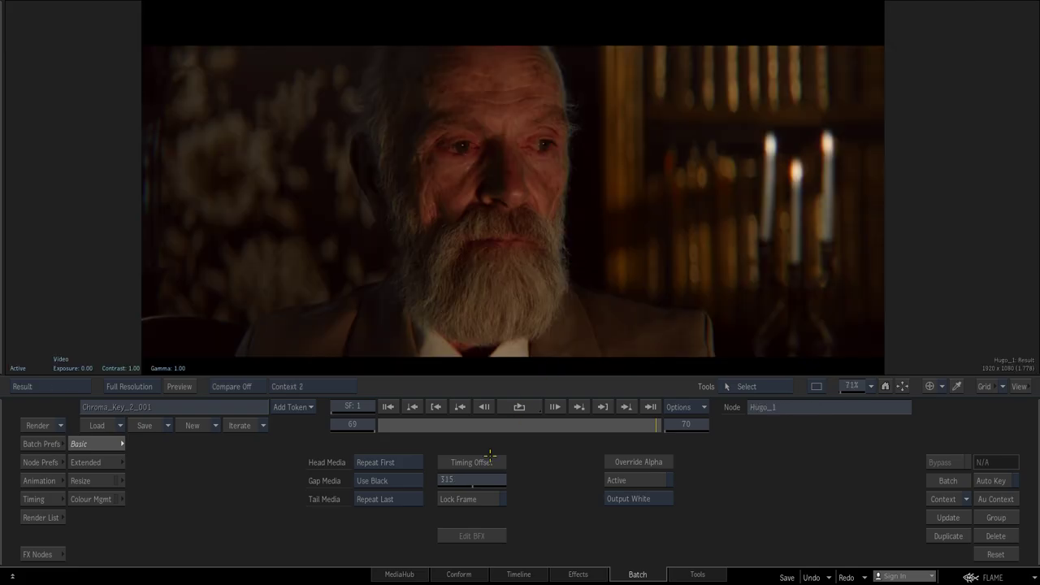
pyautogui.moveTo(480, 482)
pyautogui.mouseDown()
pyautogui.moveTo(247, 492)
pyautogui.moveTo(426, 458)
pyautogui.mouseUp()
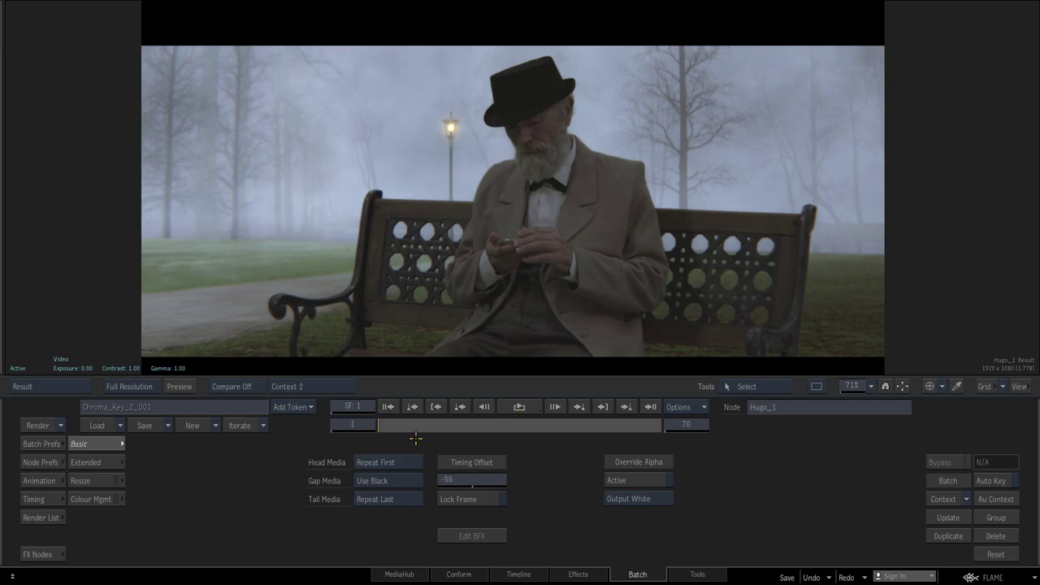
# - Reset Hugo_1's Timing Offset to 0, then scrub and play Hugo_2, stopping at frame 357
pyautogui.click(461, 490)
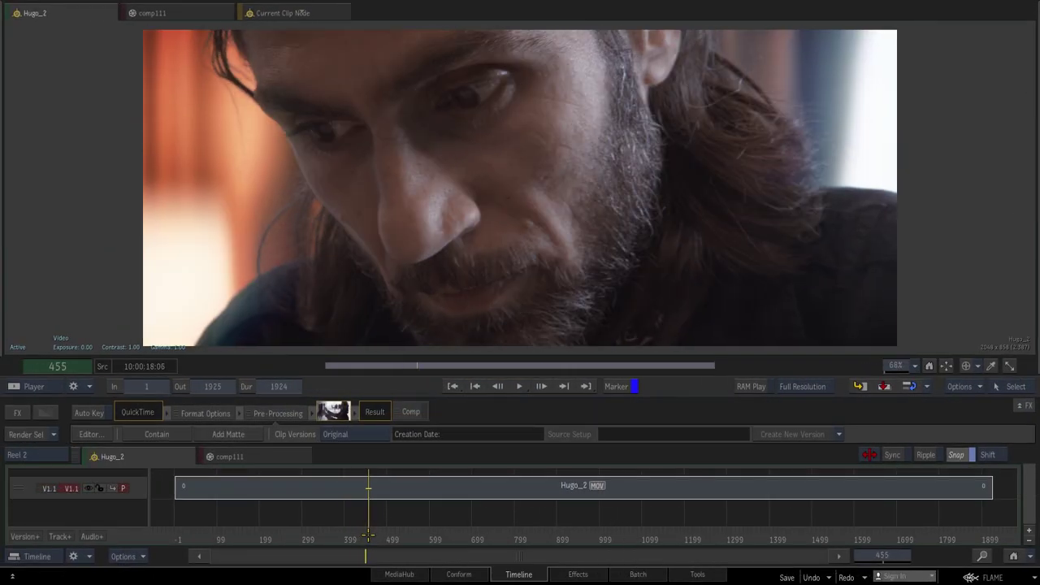
pyautogui.moveTo(365, 534); pyautogui.dragTo(295, 538)
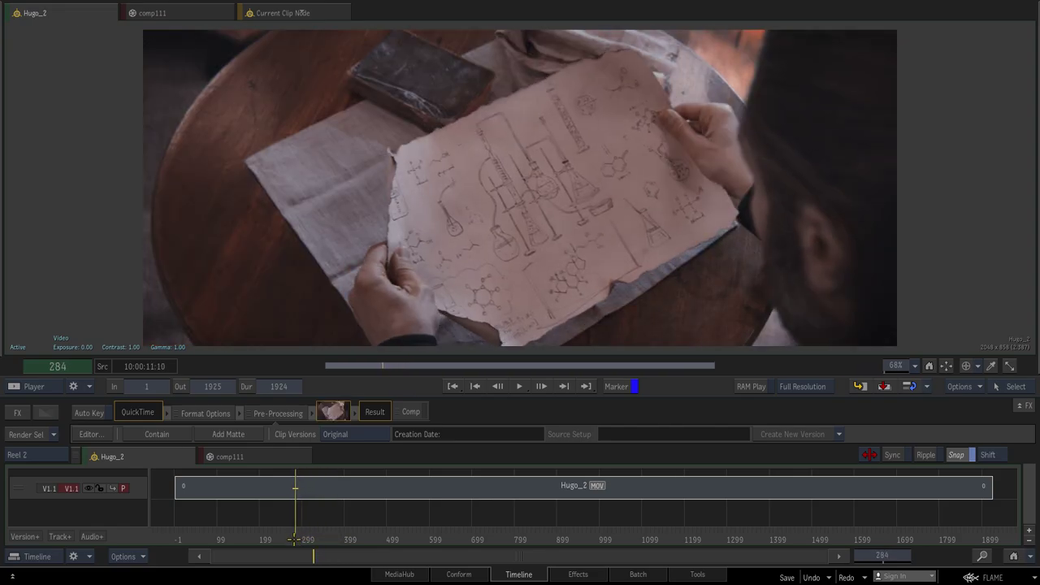
pyautogui.click(519, 386)
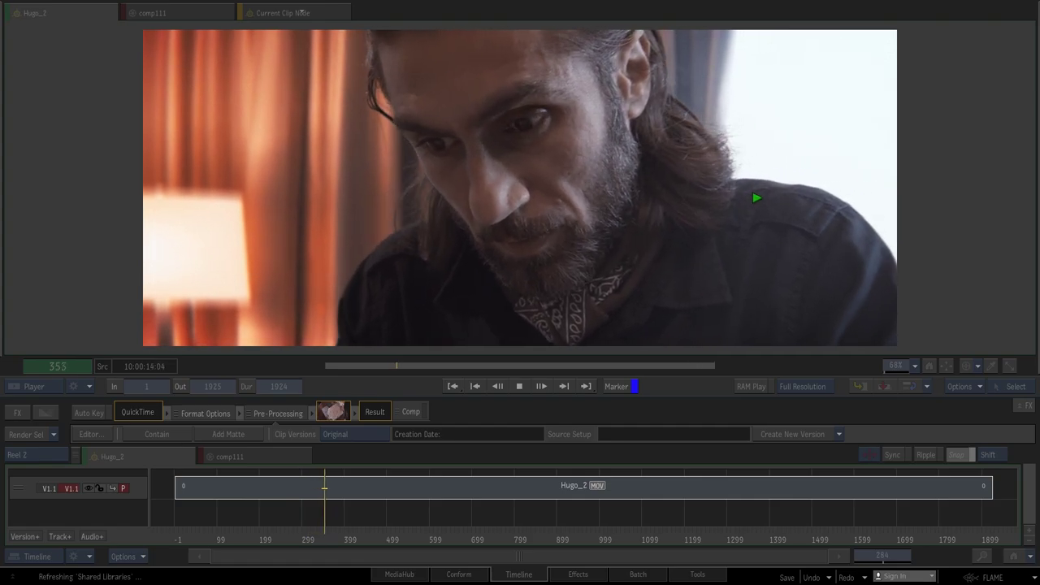
pyautogui.press('space')
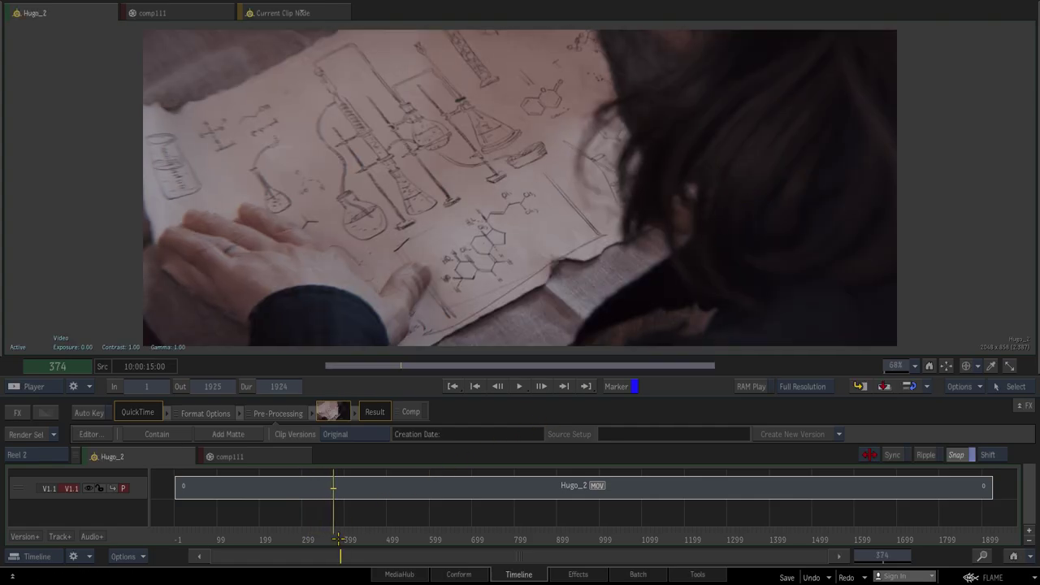
pyautogui.click(330, 538)
# - Zoom and pan onto the man's eyes and nose, then fit the frame and return to the schematic
pyautogui.scroll(5, 801, 174)
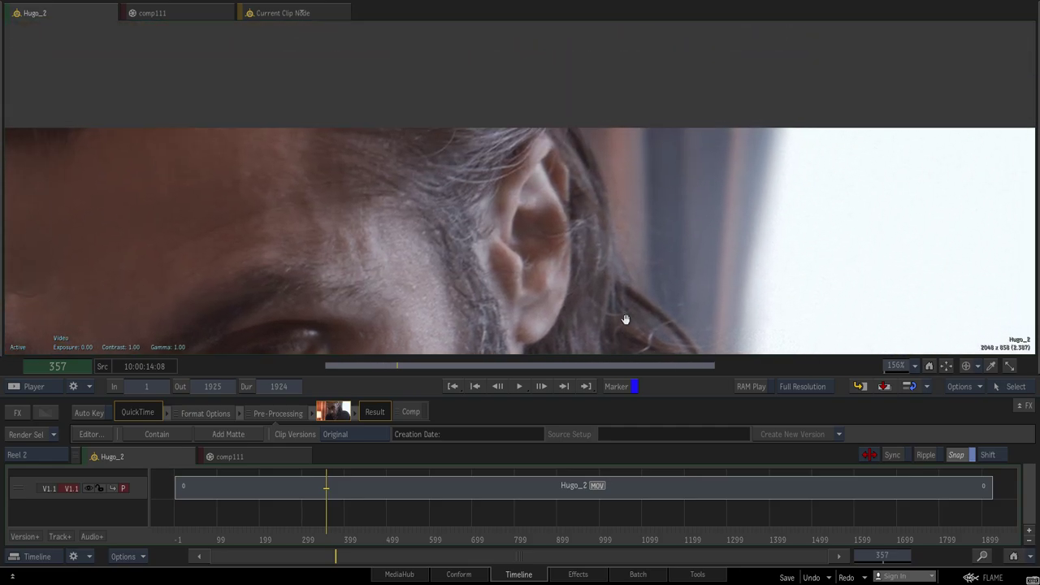
pyautogui.moveTo(611, 338); pyautogui.dragTo(573, 177)
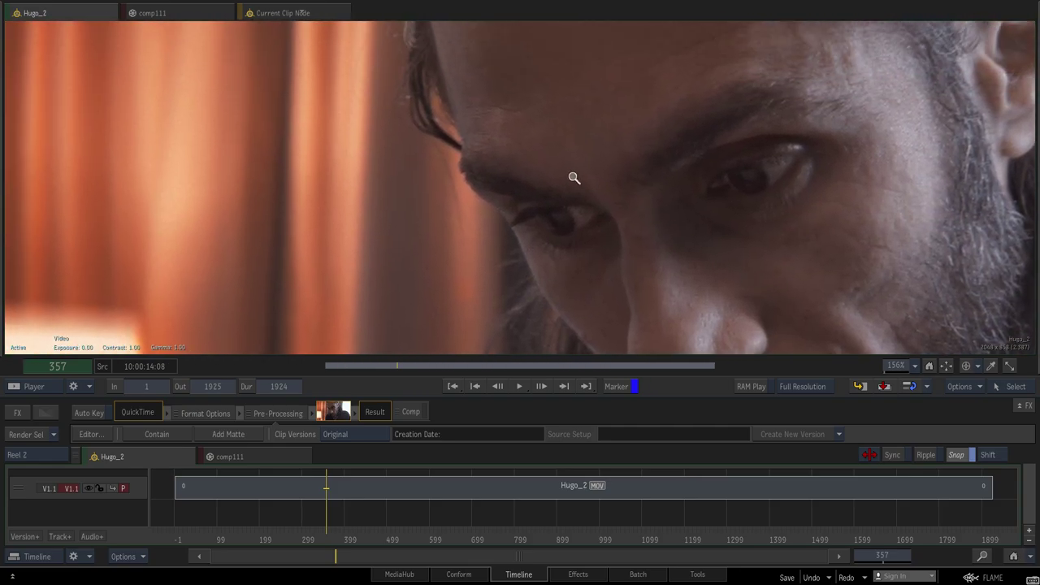
pyautogui.scroll(1, 574, 177)
pyautogui.moveTo(596, 302)
pyautogui.mouseDown()
pyautogui.moveTo(561, 178)
pyautogui.moveTo(588, 204)
pyautogui.moveTo(799, 184)
pyautogui.moveTo(622, 309)
pyautogui.mouseUp()
pyautogui.scroll(-5, 622, 216)
pyautogui.moveTo(478, 239); pyautogui.dragTo(611, 240)
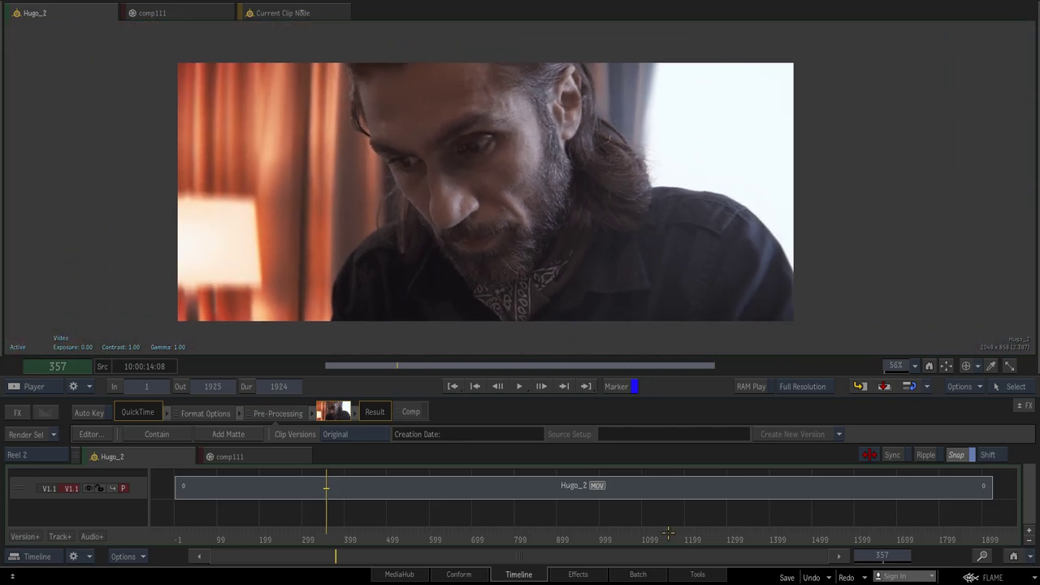
pyautogui.click(638, 574)
# - Bring the Key_3 and Clean_Plate groups into view and preview the pixelspread290 result
pyautogui.scroll(-3, 425, 192)
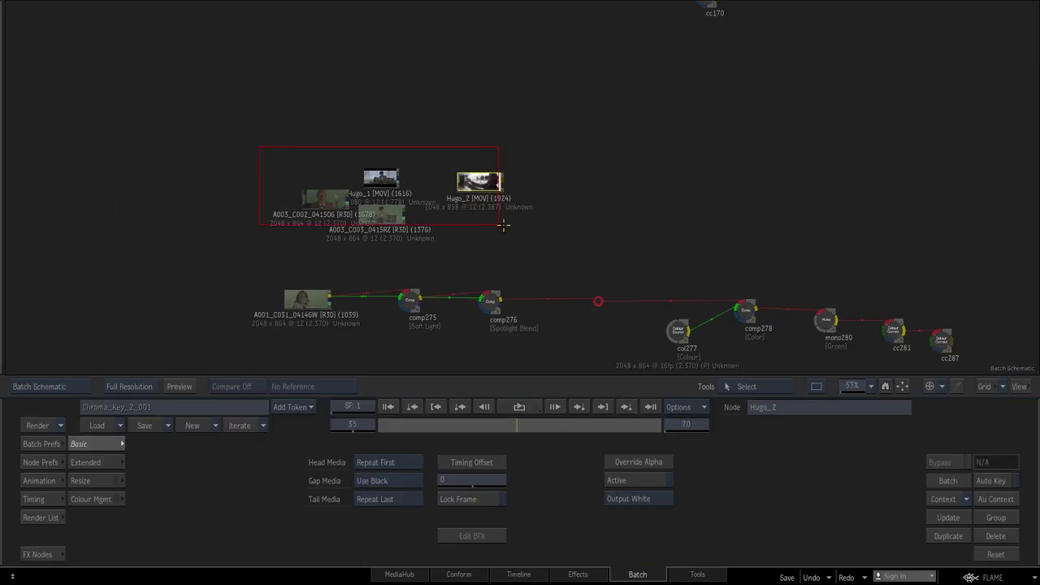
pyautogui.press('Delete')
pyautogui.scroll(-3, 675, 195)
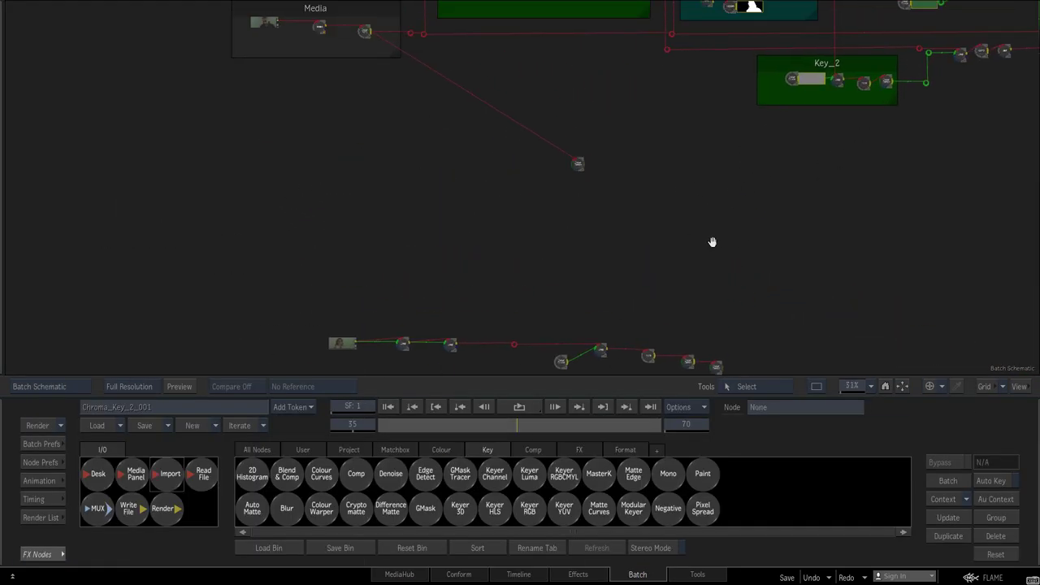
pyautogui.moveTo(711, 241)
pyautogui.mouseDown(button='middle')
pyautogui.moveTo(683, 287)
pyautogui.moveTo(460, 239)
pyautogui.mouseUp(button='middle')
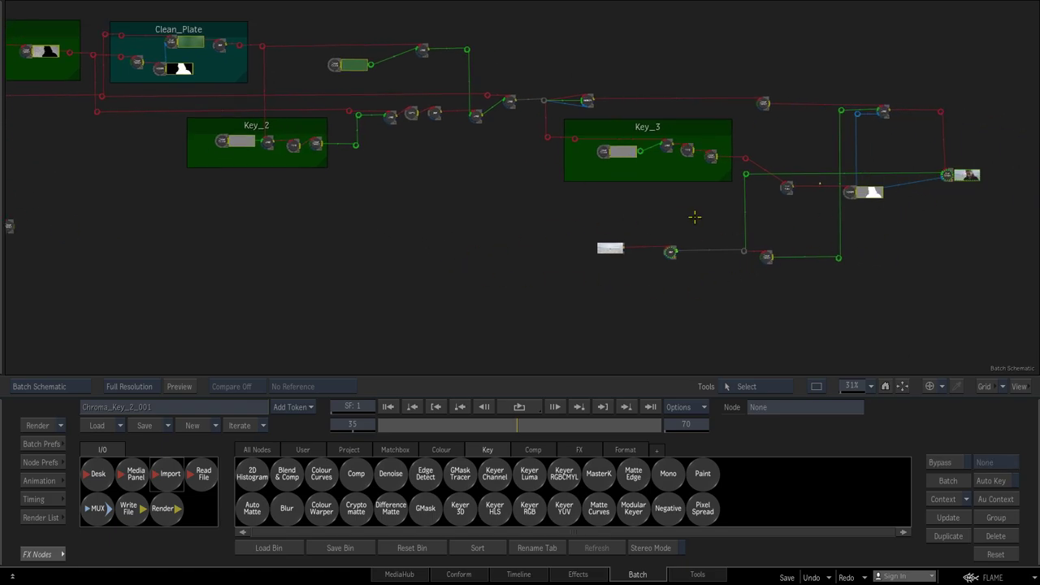
pyautogui.click(949, 175)
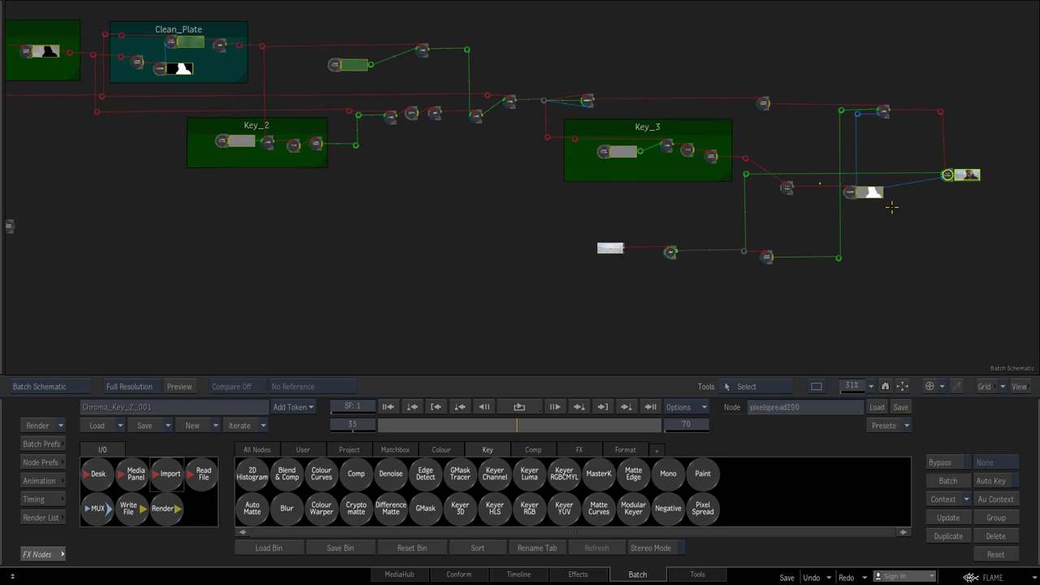
pyautogui.press('F4')
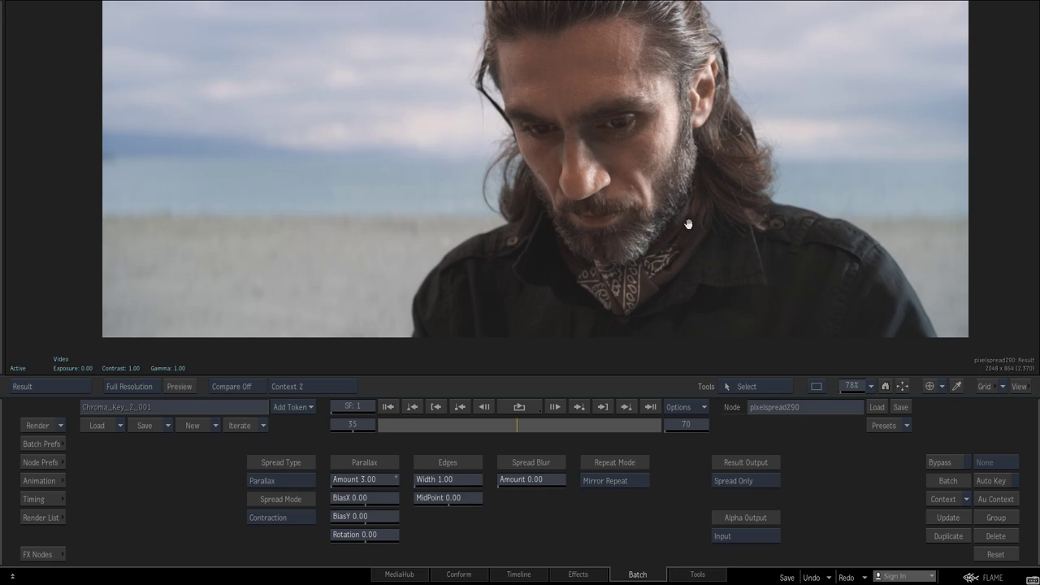
pyautogui.press('F4')
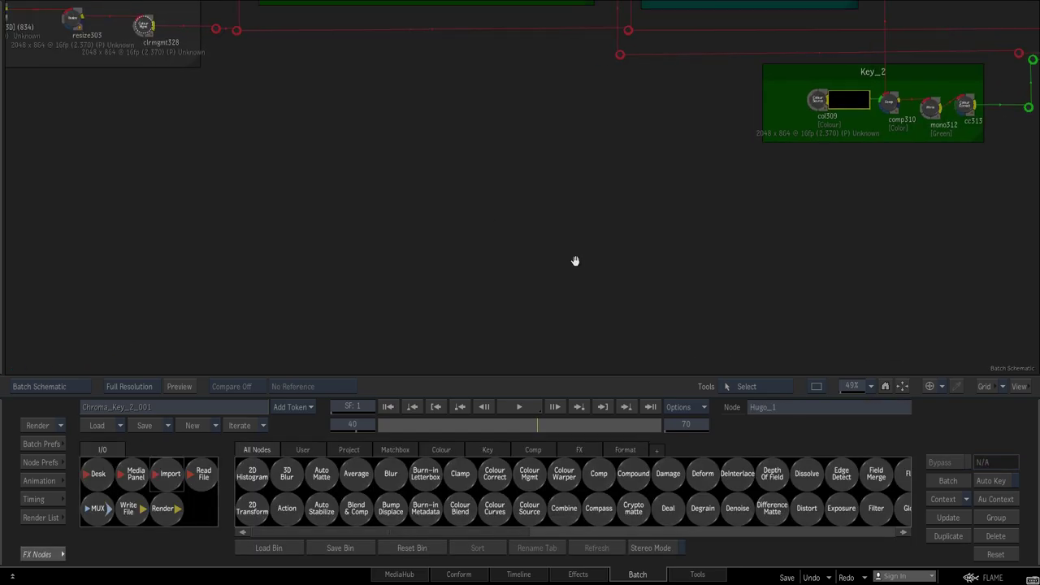
# - Frame the Media group and select the A002_C011 source clip node
pyautogui.moveTo(576, 260); pyautogui.dragTo(644, 284, button='middle')
pyautogui.scroll(5, 331, 259)
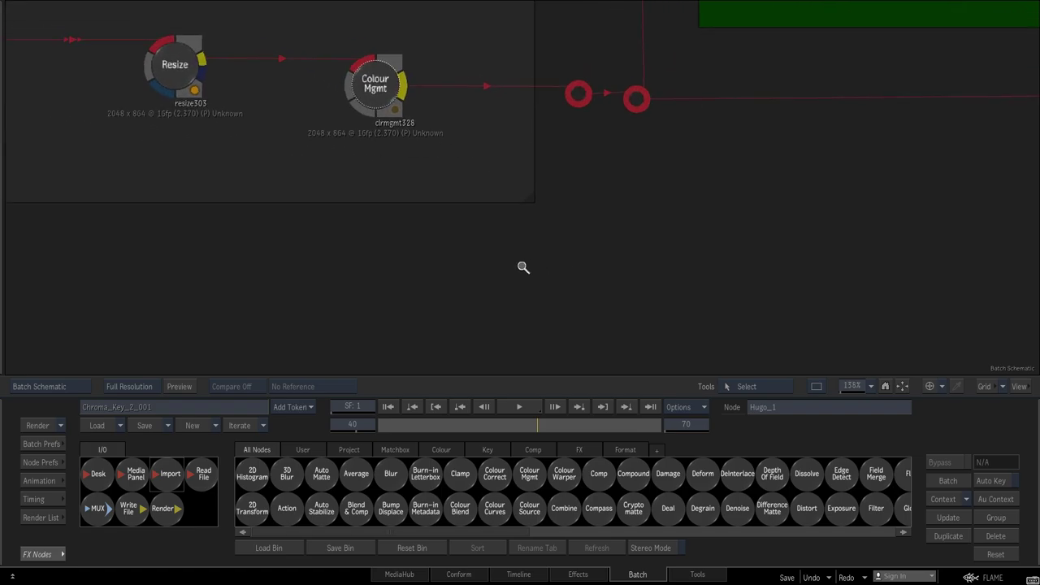
pyautogui.scroll(-2, 522, 267)
pyautogui.click(316, 186)
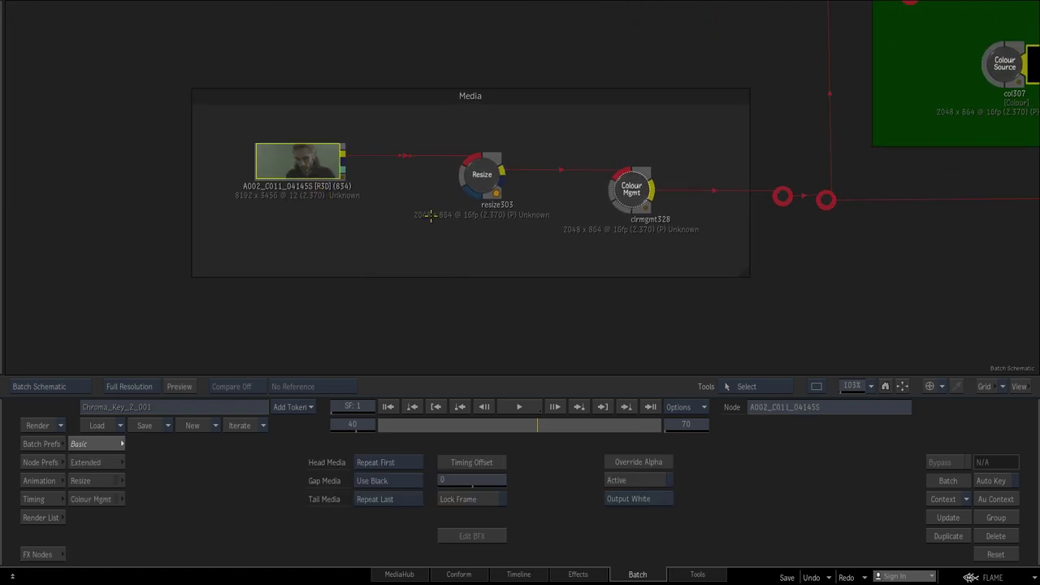
# - View the raw source clip at frame 33, then the resize303 node's result
pyautogui.press('F4')
pyautogui.moveTo(397, 424); pyautogui.dragTo(508, 424)
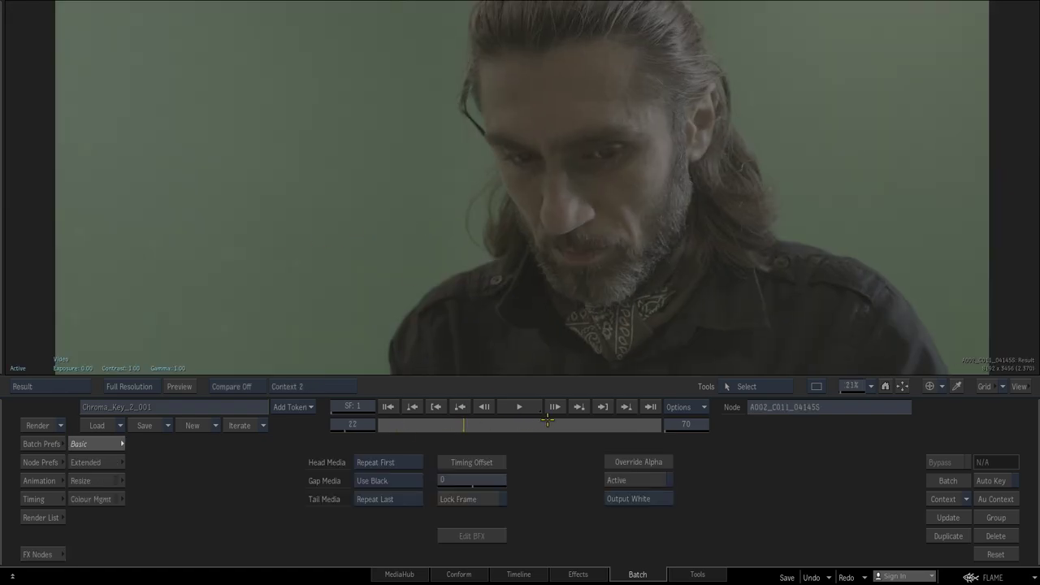
pyautogui.press('F4')
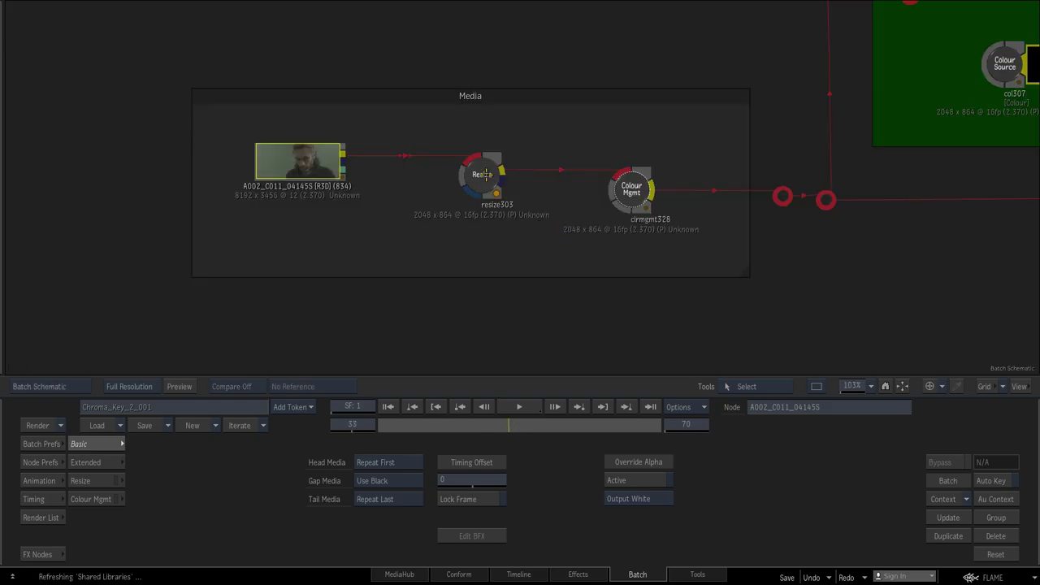
pyautogui.click(483, 174)
pyautogui.press('F4')
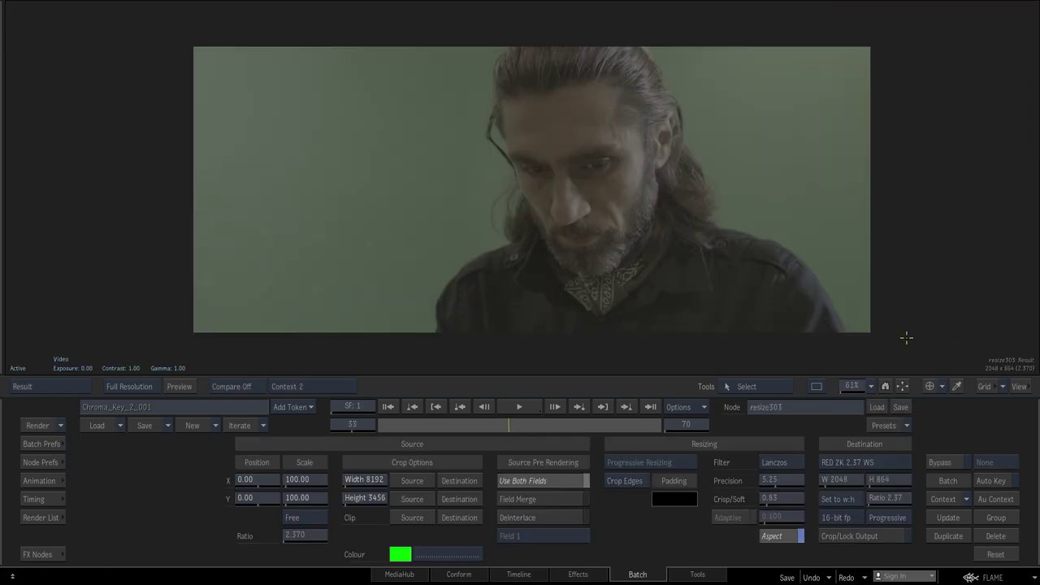
pyautogui.press('F4')
# - View the clrmgmt328 LogC-to-HD transform at frame 59, then return to the schematic
pyautogui.click(626, 188)
pyautogui.press('F4')
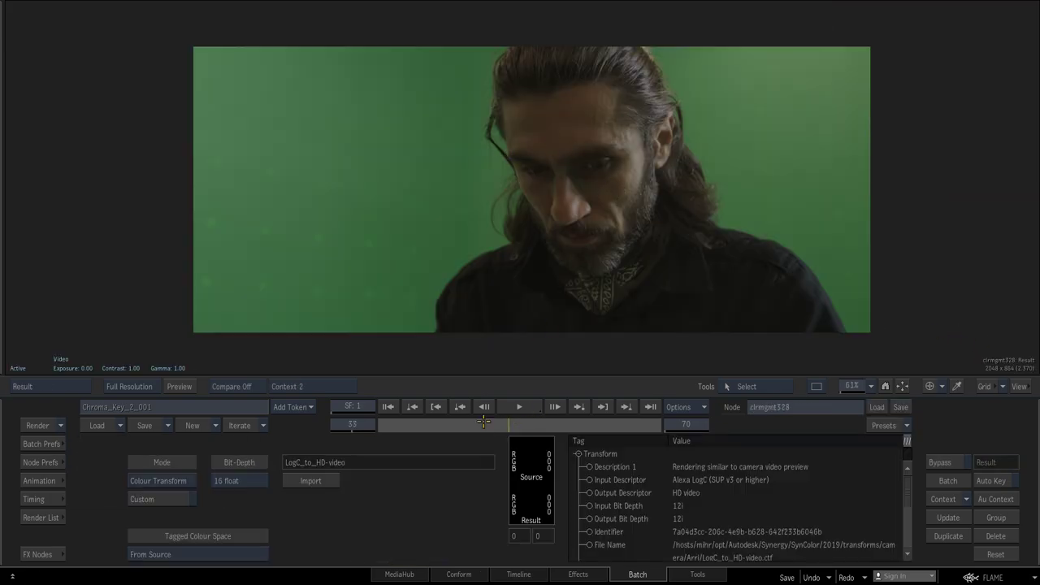
pyautogui.moveTo(483, 422); pyautogui.dragTo(612, 419)
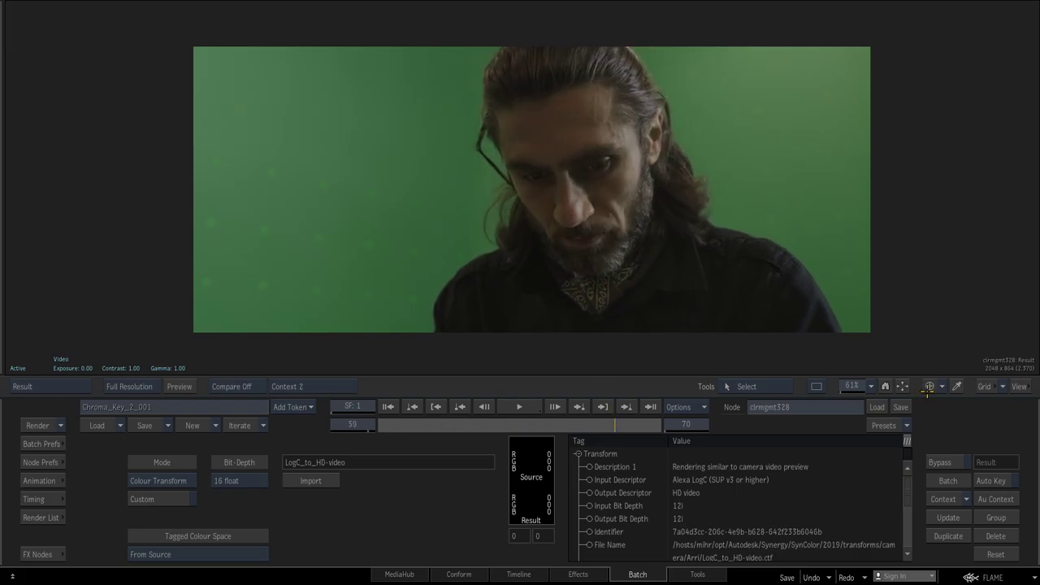
pyautogui.press('F4')
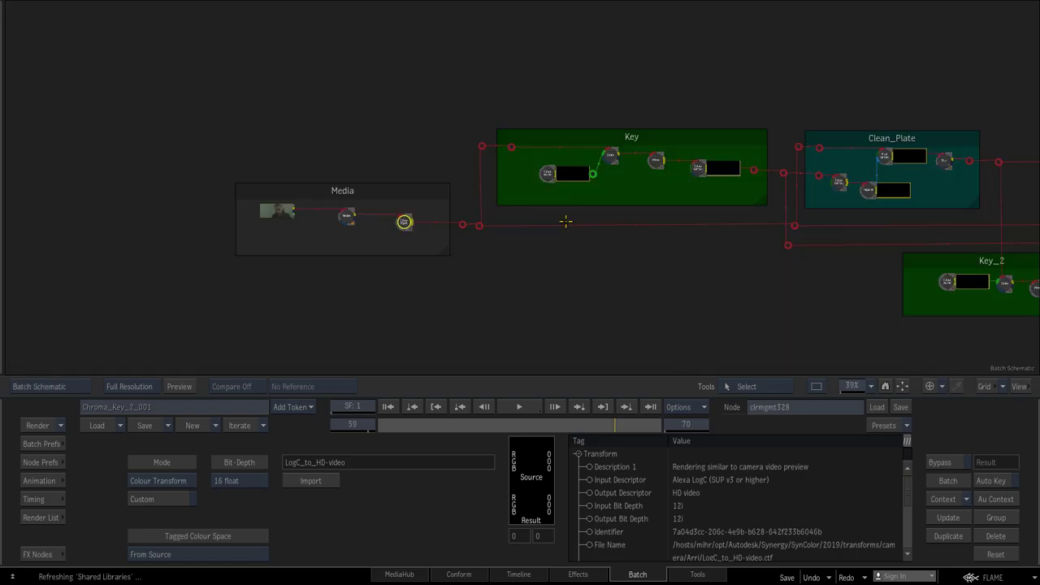
# - Zoom into the Key group and view the grey col307 source and the green-screen input
pyautogui.moveTo(571, 304); pyautogui.dragTo(594, 118)
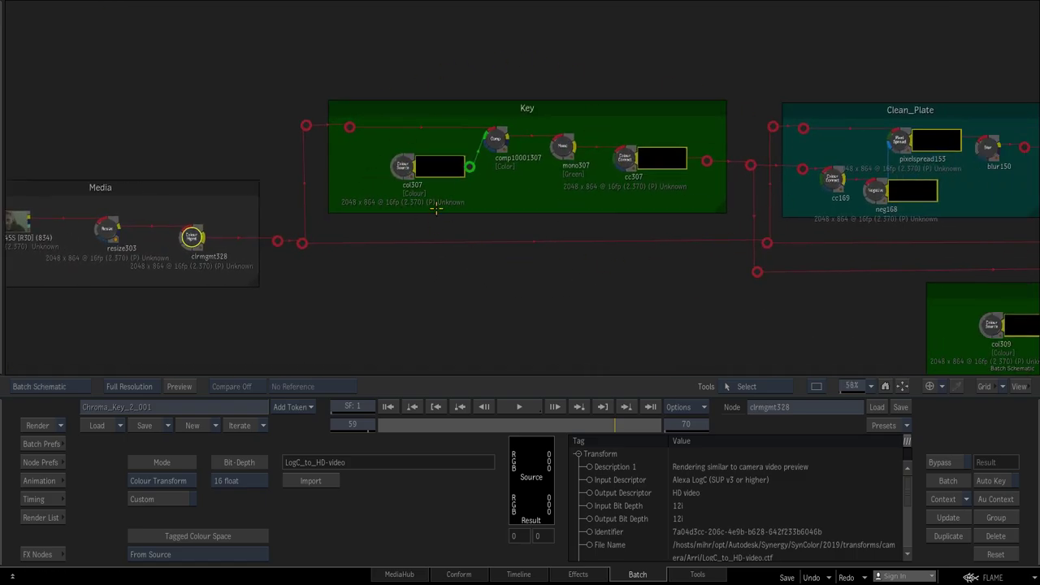
pyautogui.click(401, 166)
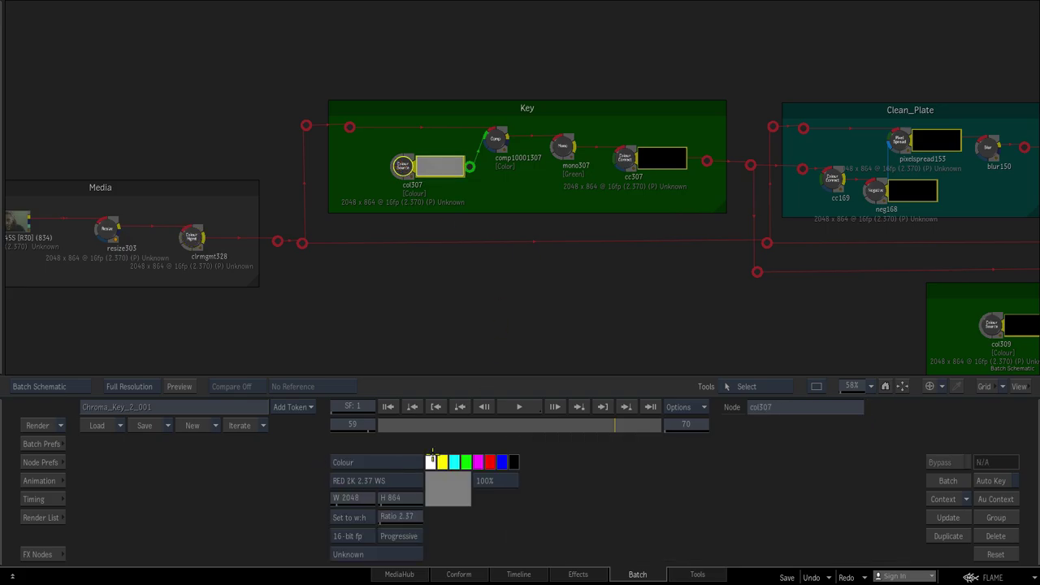
pyautogui.press('F4')
pyautogui.press('F4')
pyautogui.click(345, 126)
pyautogui.press('F4')
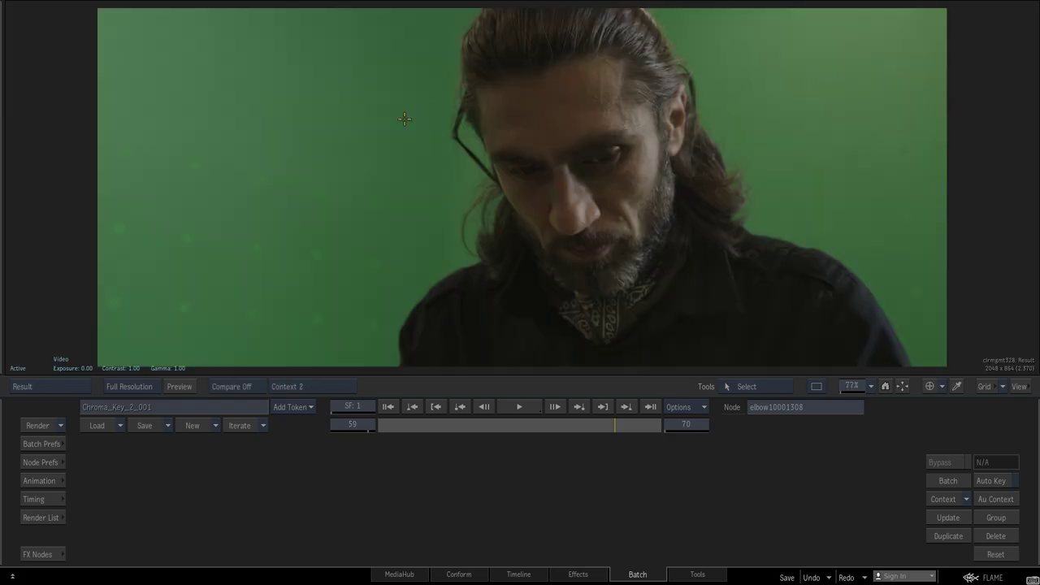
# - Check comp10001307's blend mode and type, keeping Color and 0% transparency
pyautogui.press('F4')
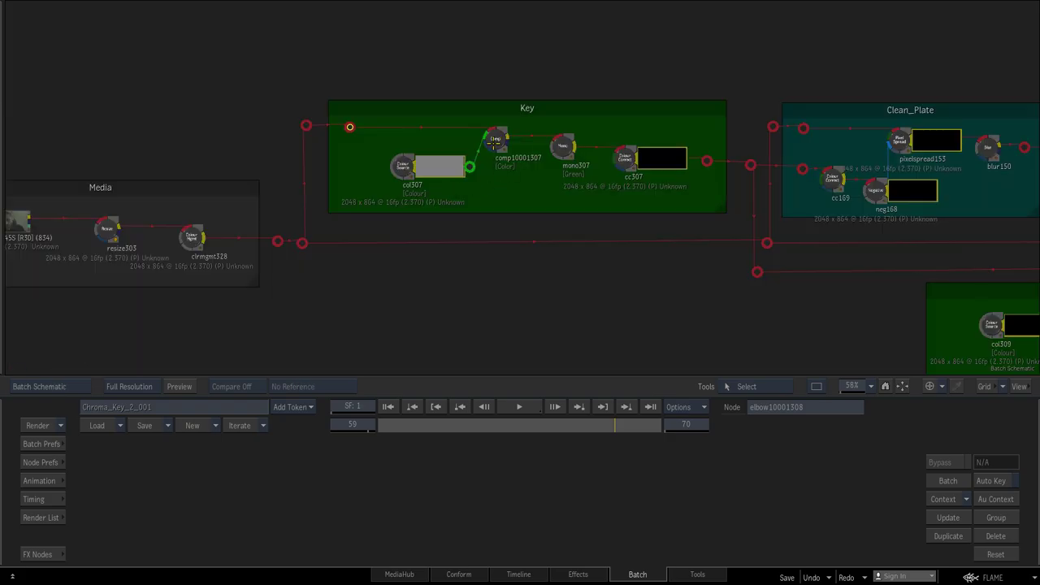
pyautogui.click(496, 139)
pyautogui.press('F4')
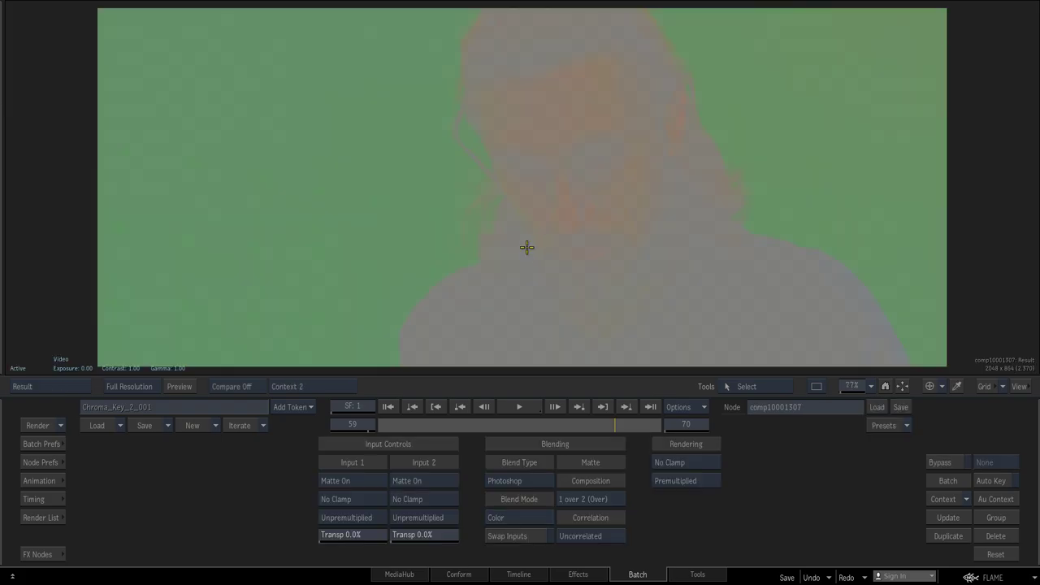
pyautogui.click(510, 517)
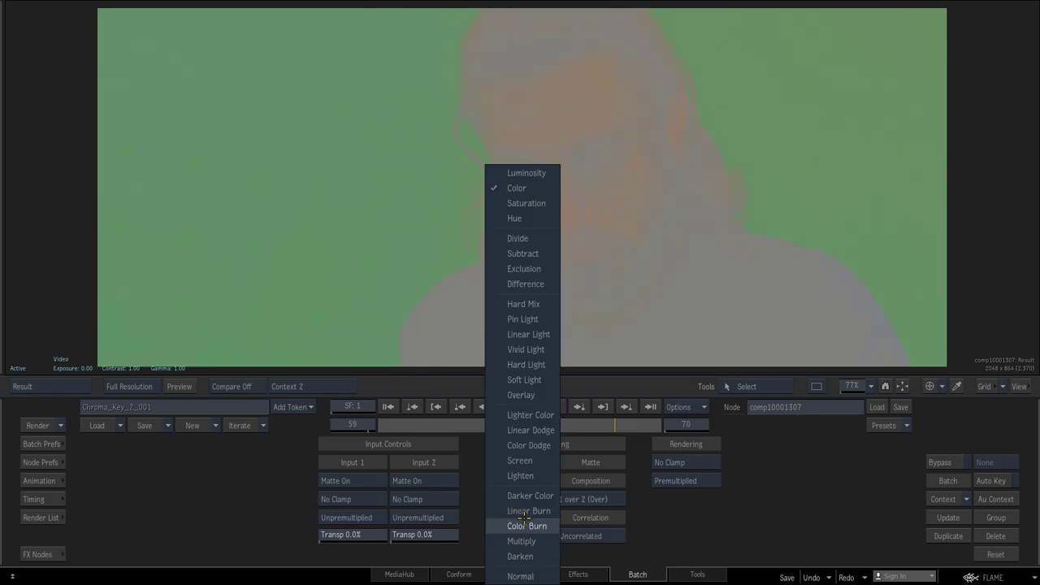
pyautogui.click(693, 494)
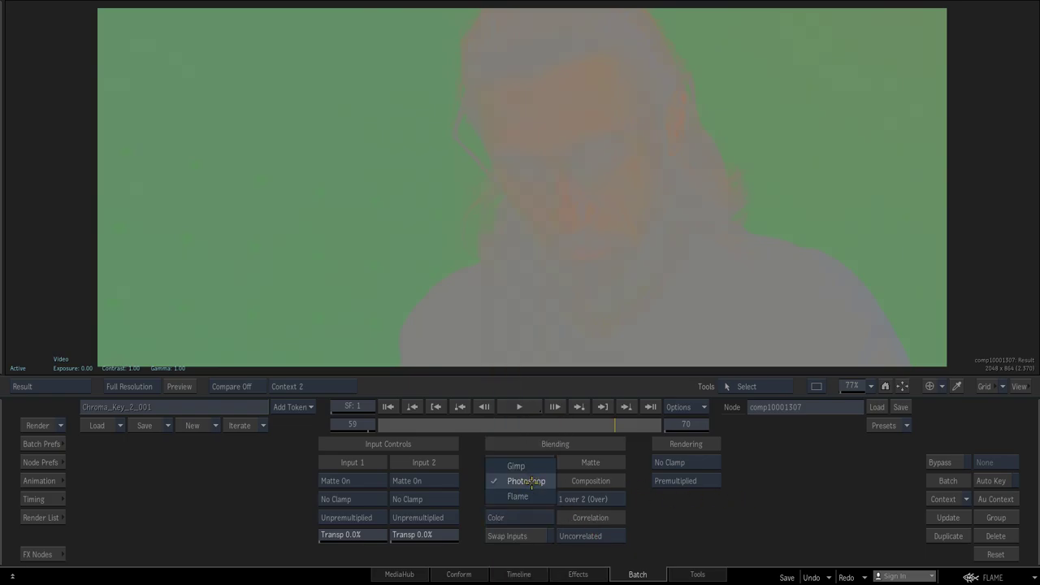
pyautogui.click(530, 517)
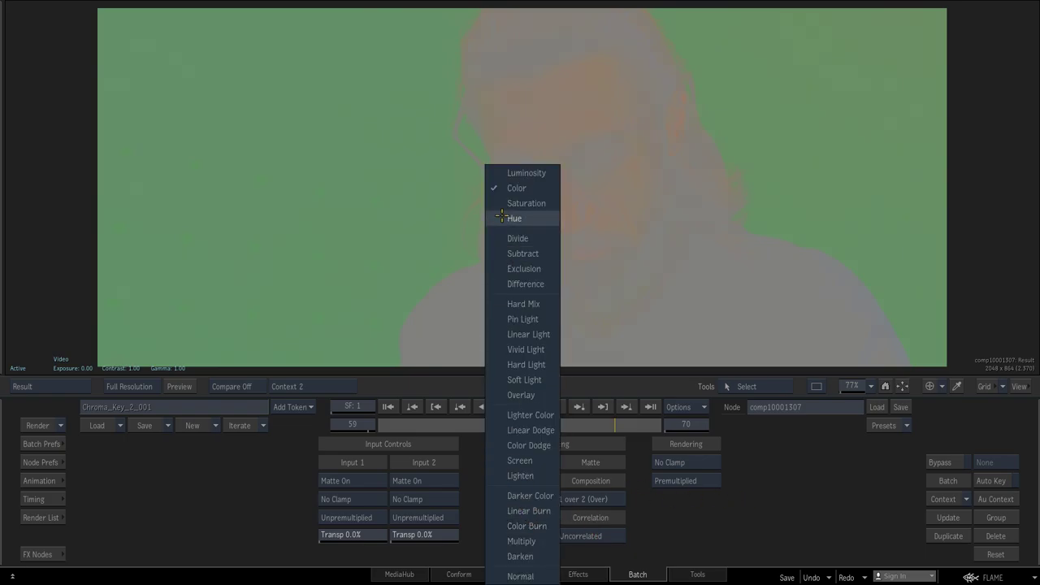
pyautogui.click(552, 188)
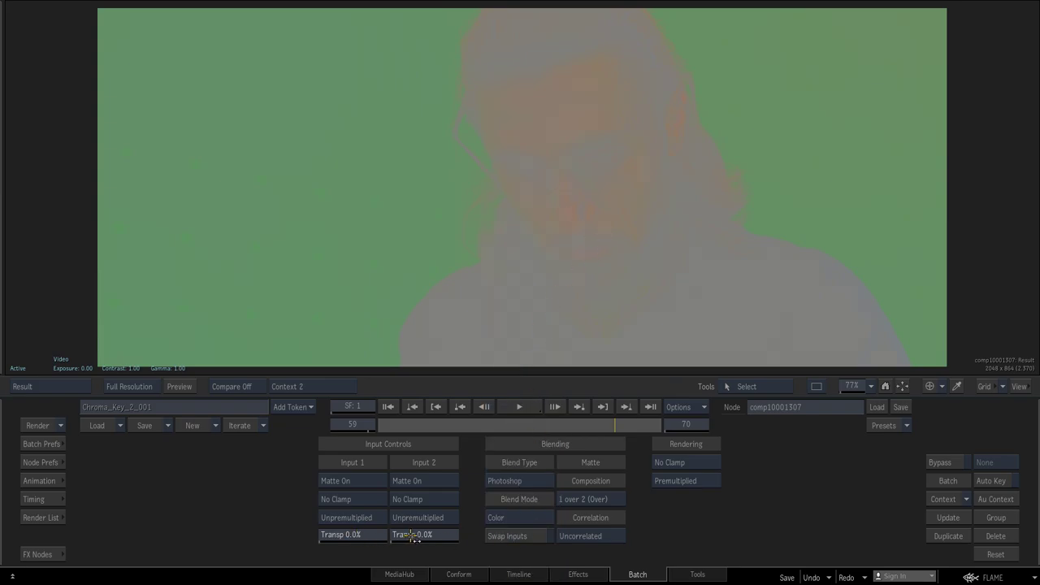
pyautogui.moveTo(413, 536)
pyautogui.mouseDown()
pyautogui.moveTo(382, 536)
pyautogui.moveTo(404, 529)
pyautogui.mouseUp()
# - Compare mono307's Red and Luminance mattes, restore the Green channel, and select cc307
pyautogui.press('`')
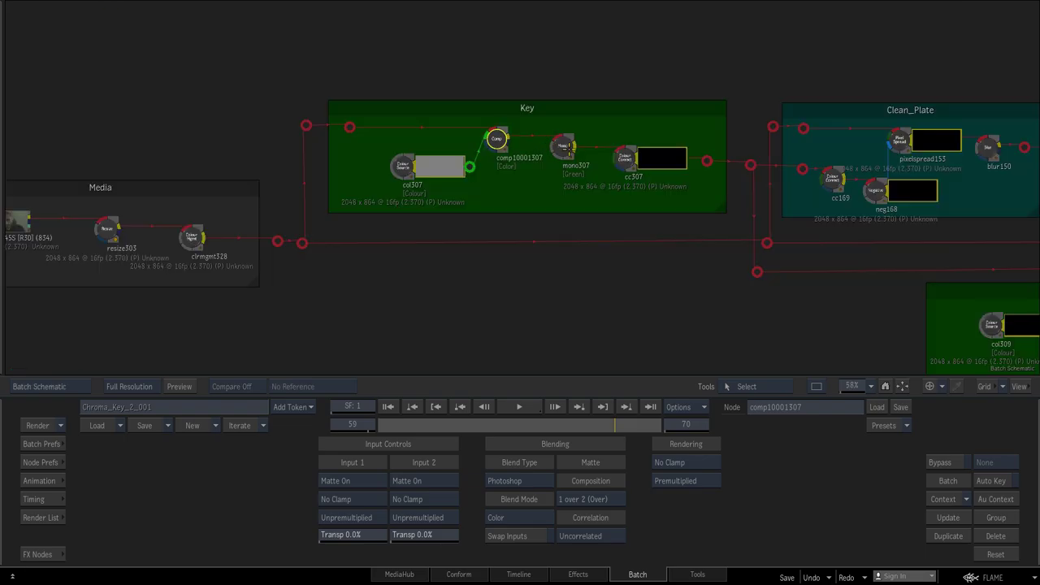
pyautogui.click(561, 148)
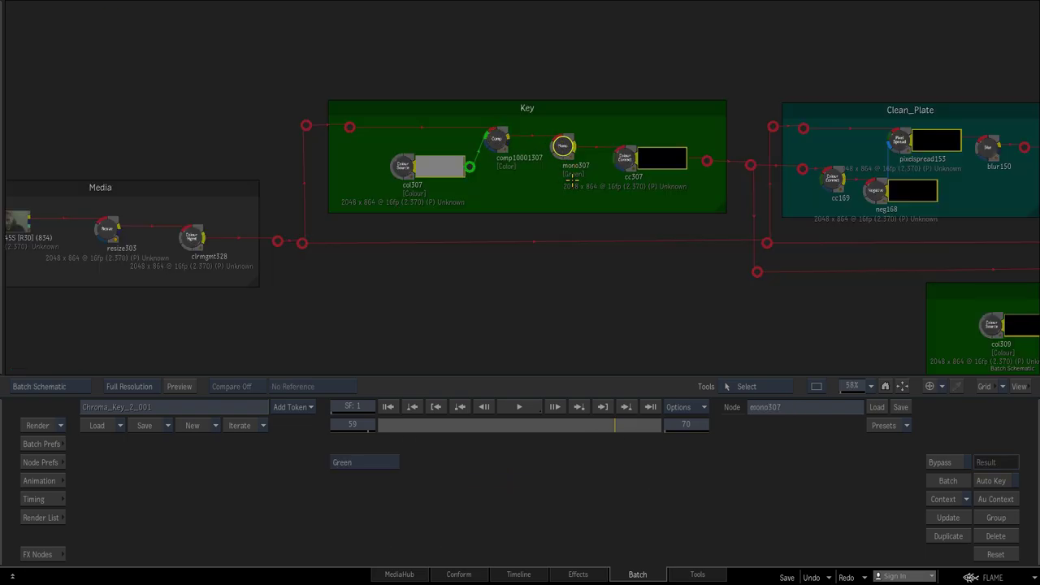
pyautogui.press('`')
pyautogui.click(366, 463)
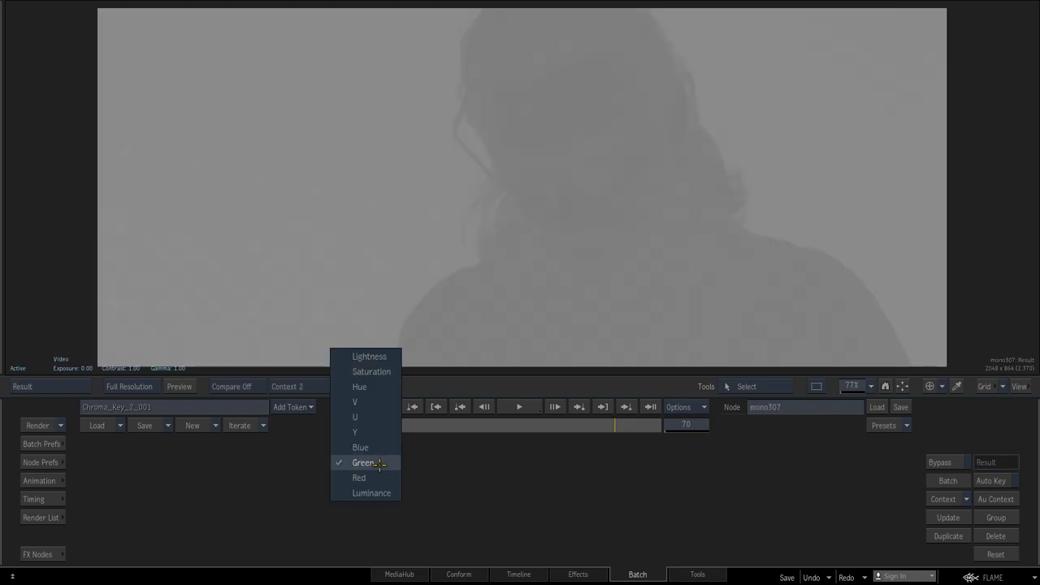
pyautogui.click(378, 477)
pyautogui.click(379, 476)
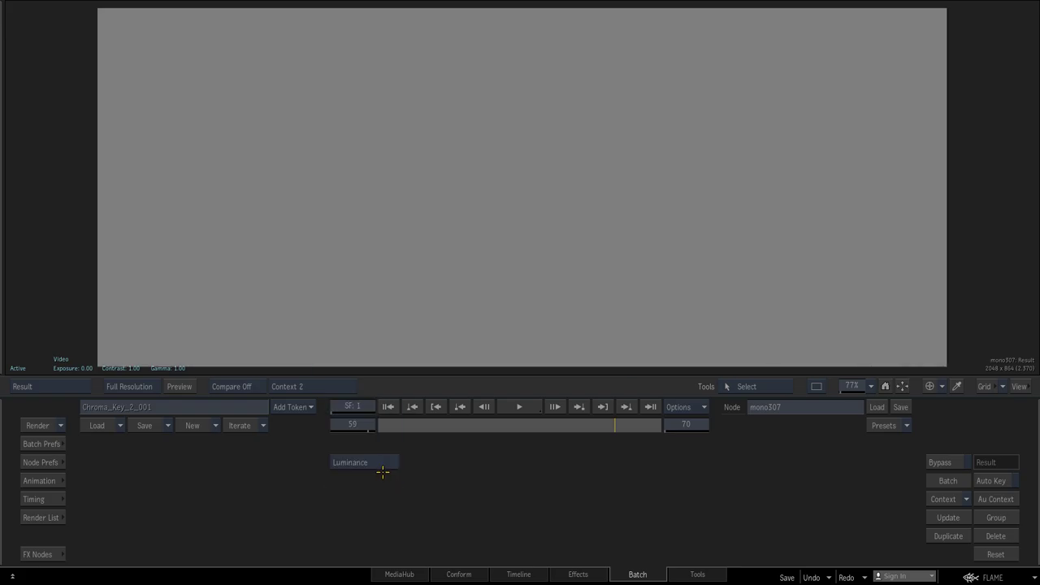
pyautogui.click(378, 446)
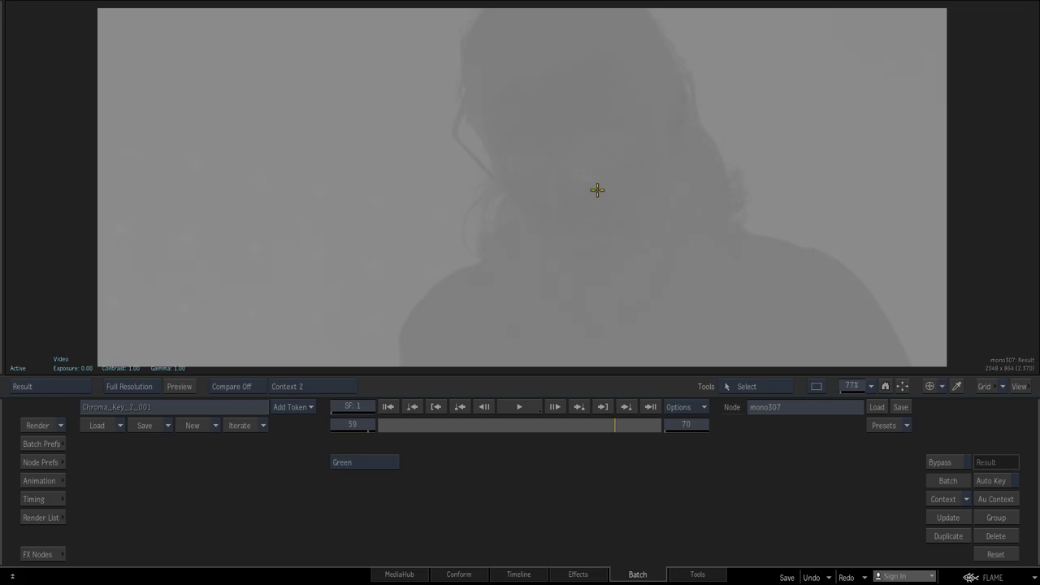
pyautogui.press('F4')
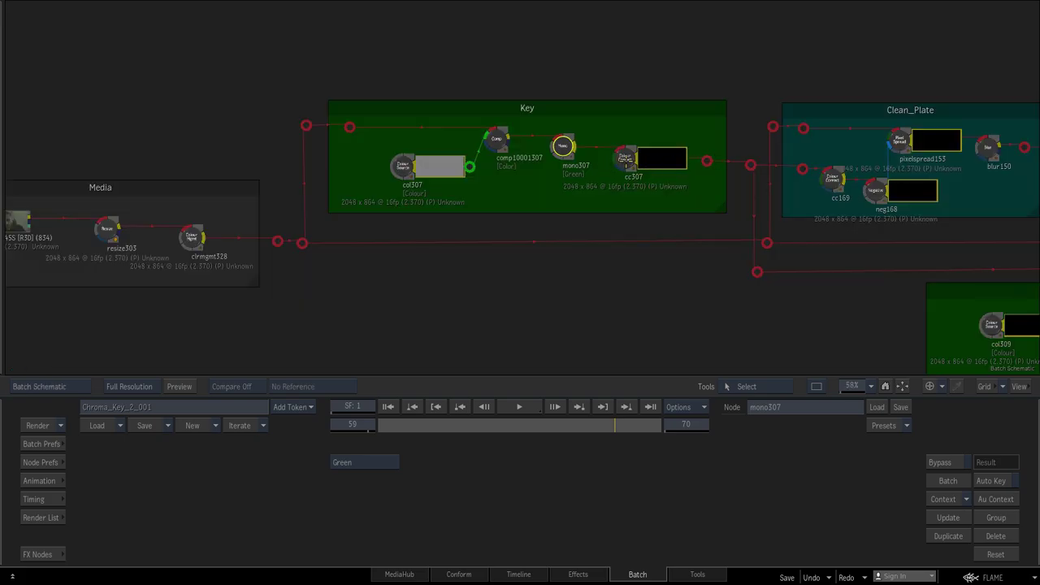
pyautogui.click(625, 156)
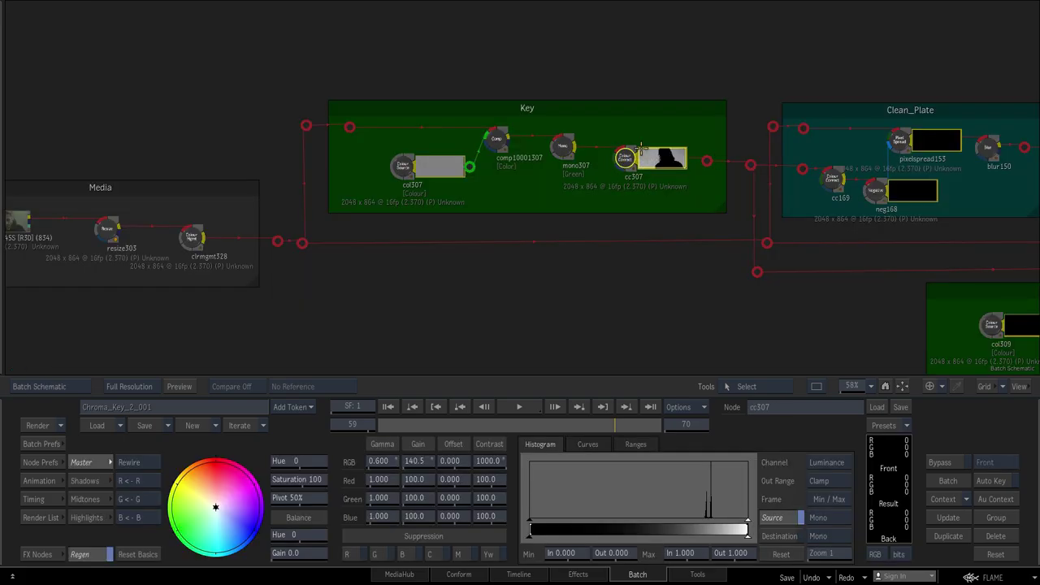
# - Compare the cc307 matte with bypass and raise its RGB gain to about 140.5
pyautogui.press('F4')
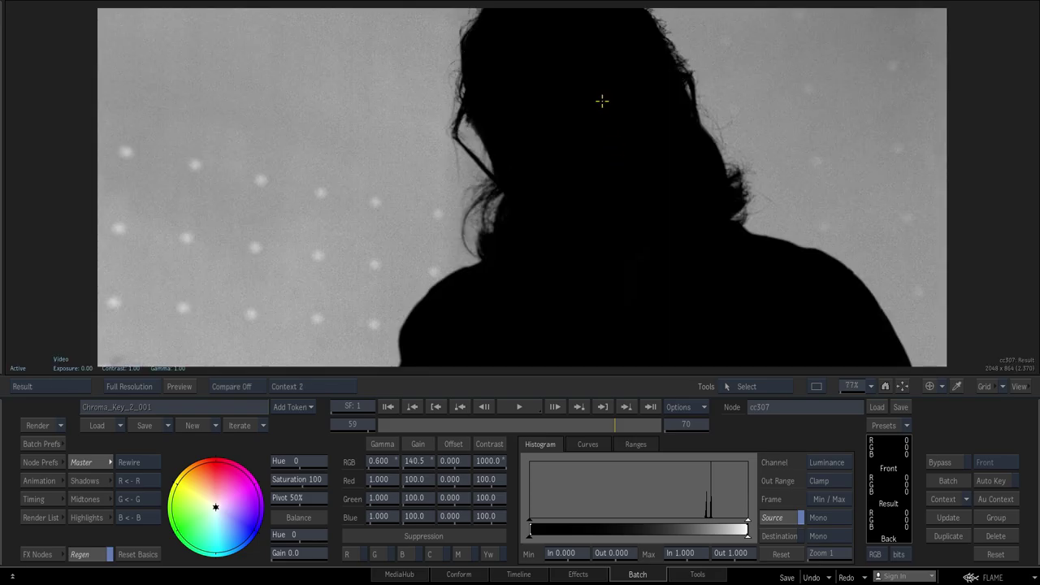
pyautogui.click(939, 463)
pyautogui.moveTo(419, 465); pyautogui.dragTo(428, 462)
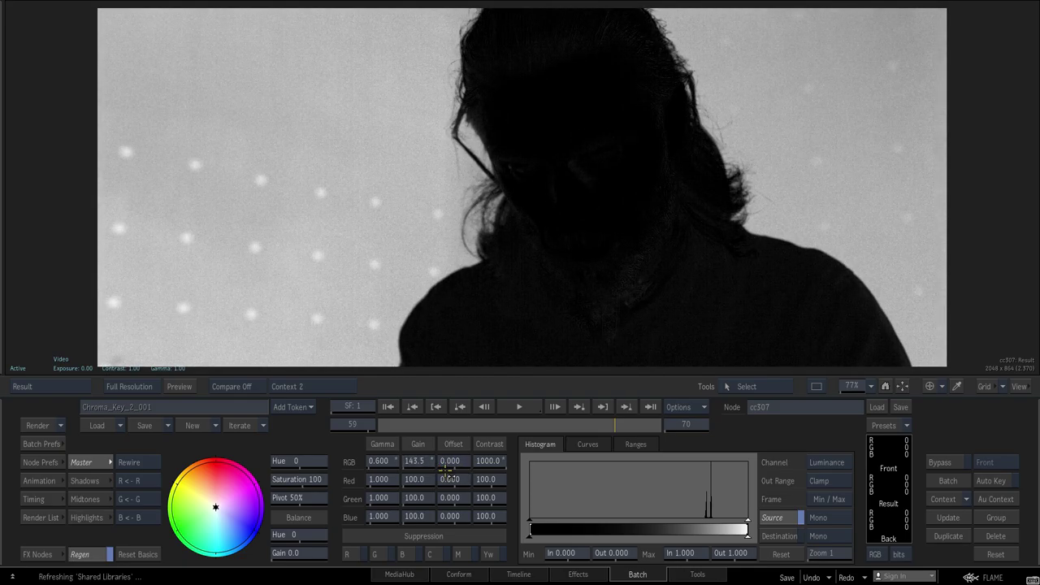
pyautogui.moveTo(451, 468)
pyautogui.mouseDown()
pyautogui.moveTo(469, 471)
pyautogui.moveTo(470, 461)
pyautogui.mouseUp()
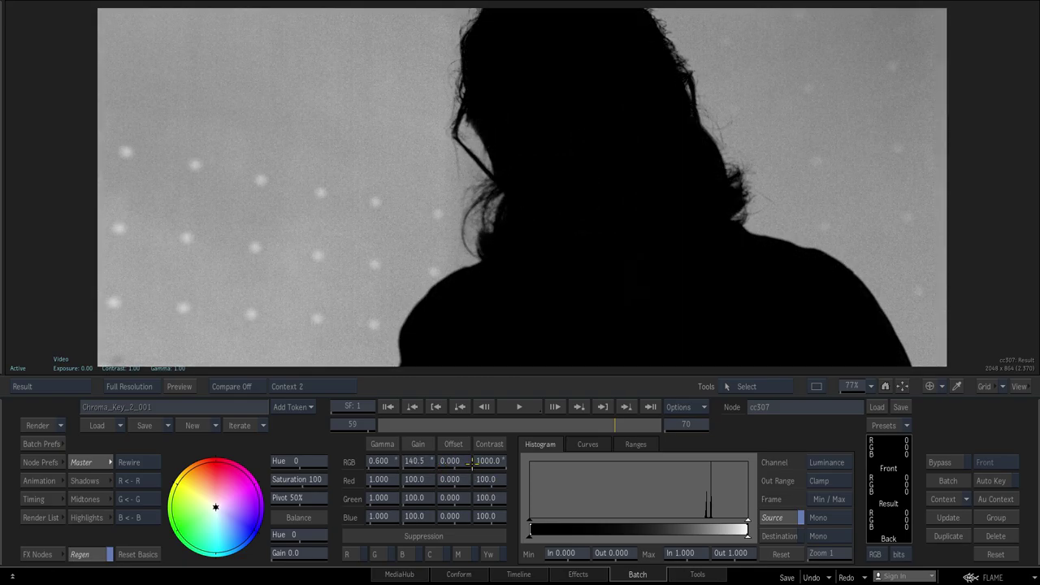
pyautogui.press('`')
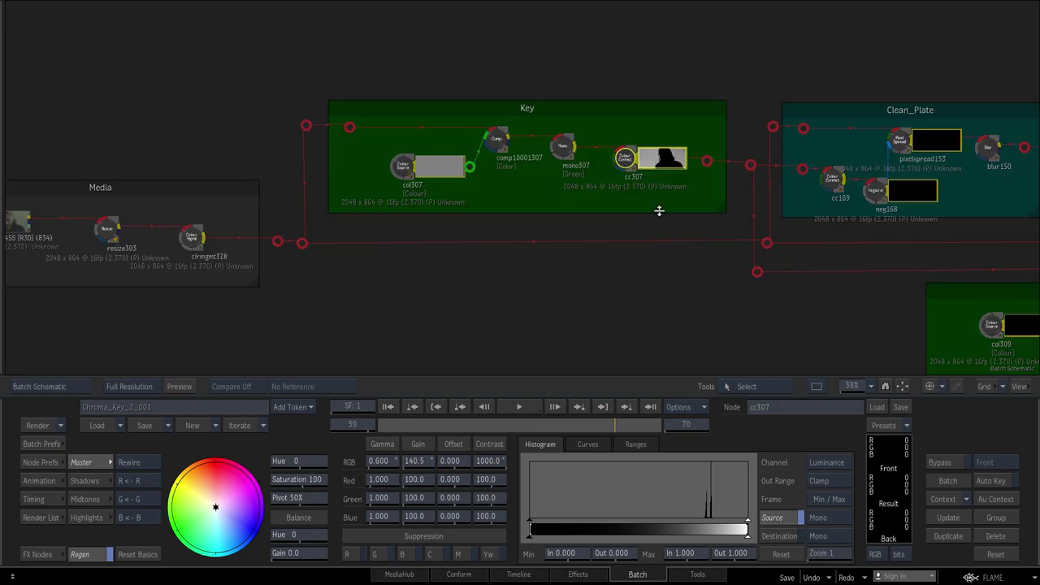
pyautogui.moveTo(707, 292)
pyautogui.mouseDown(button='middle')
pyautogui.moveTo(537, 276)
pyautogui.moveTo(508, 295)
pyautogui.mouseUp(button='middle')
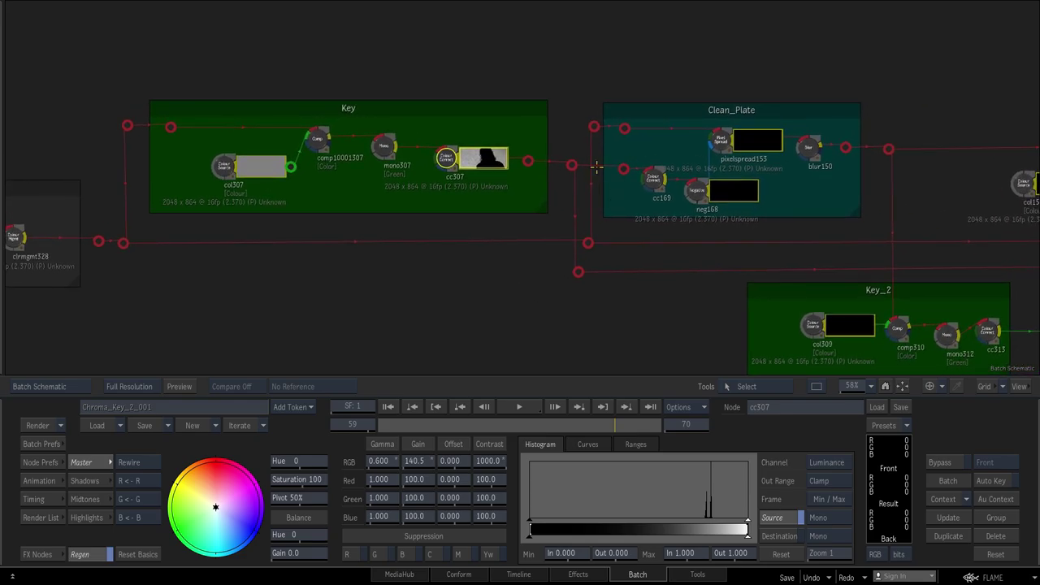
pyautogui.moveTo(620, 231); pyautogui.dragTo(540, 241, button='middle')
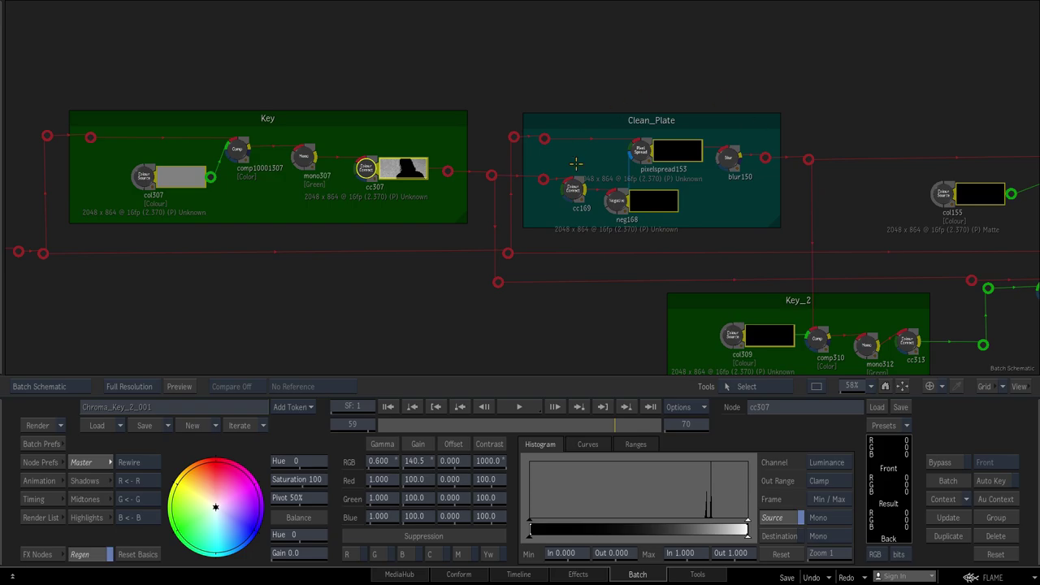
pyautogui.click(639, 151)
pyautogui.moveTo(616, 199); pyautogui.dragTo(571, 195, button='middle')
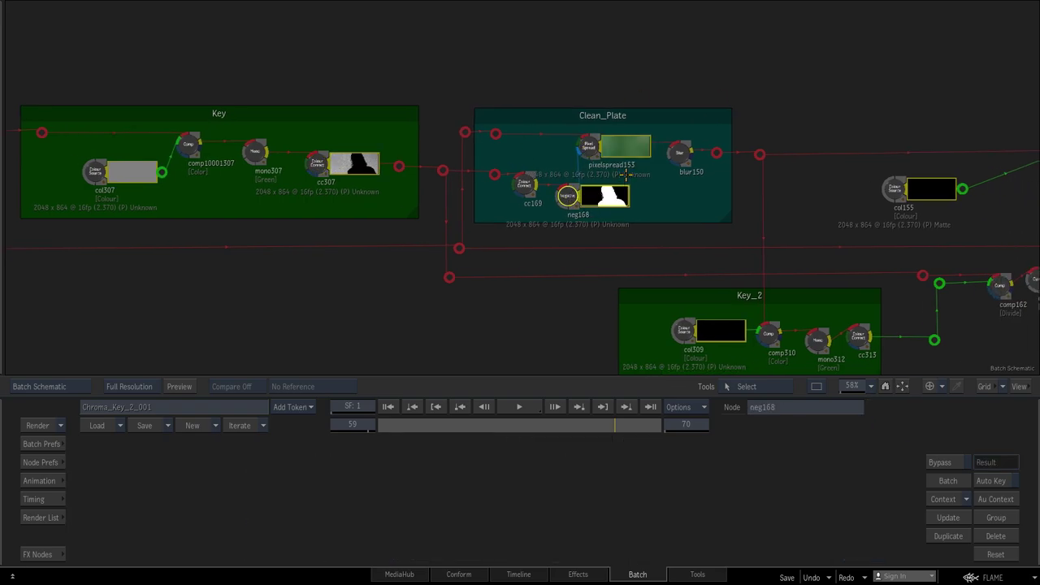
pyautogui.moveTo(560, 213); pyautogui.dragTo(509, 268, button='middle')
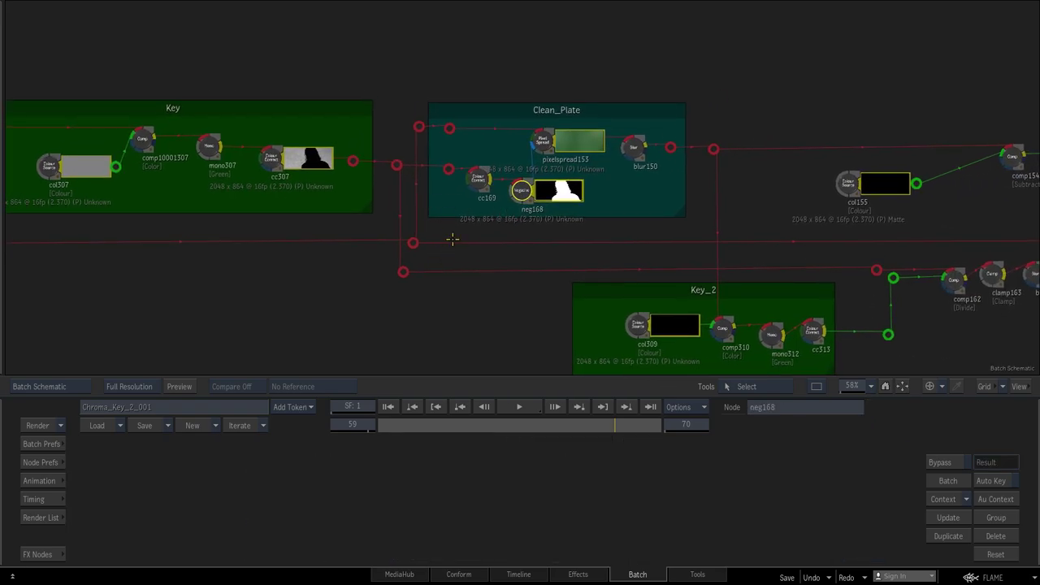
pyautogui.moveTo(476, 139); pyautogui.dragTo(457, 169, button='middle')
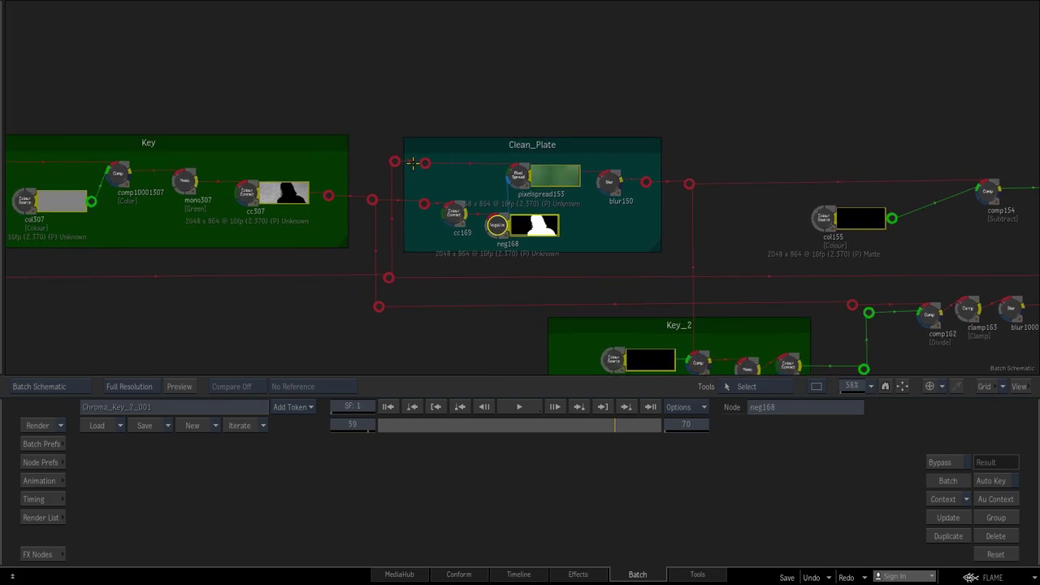
pyautogui.click(425, 164)
pyautogui.press('F4')
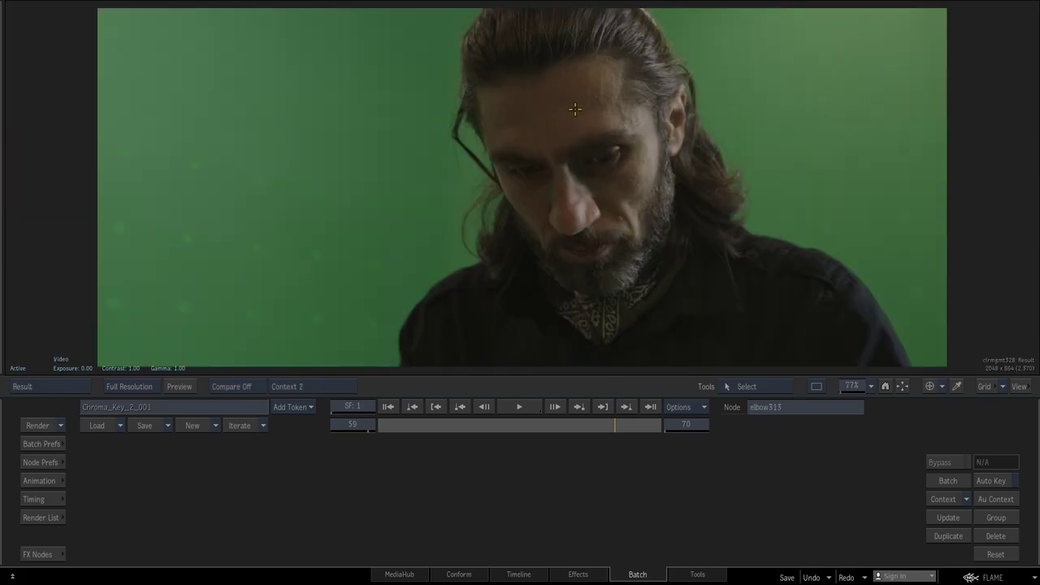
pyautogui.press('F4')
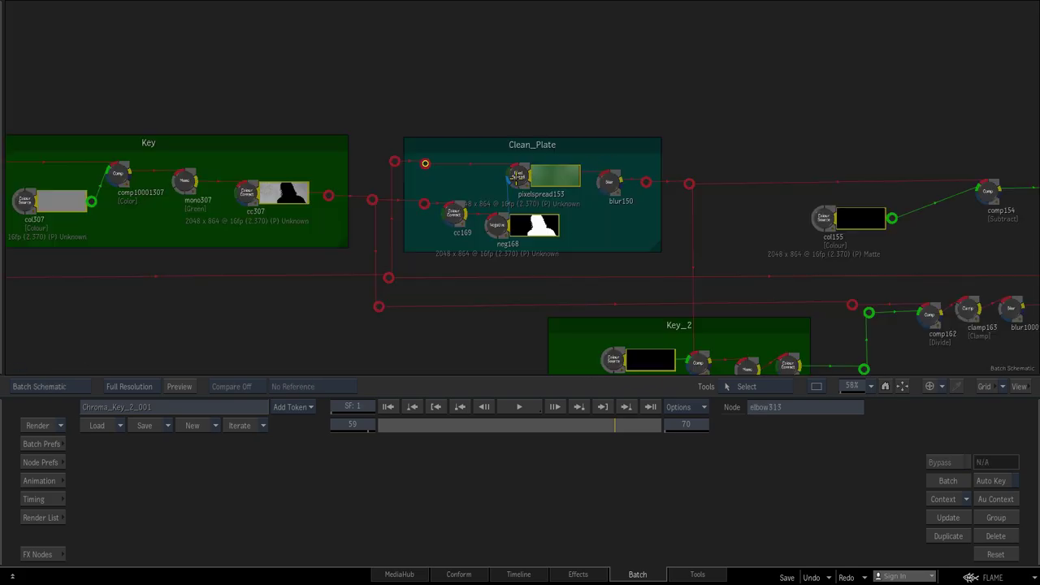
pyautogui.press('F4')
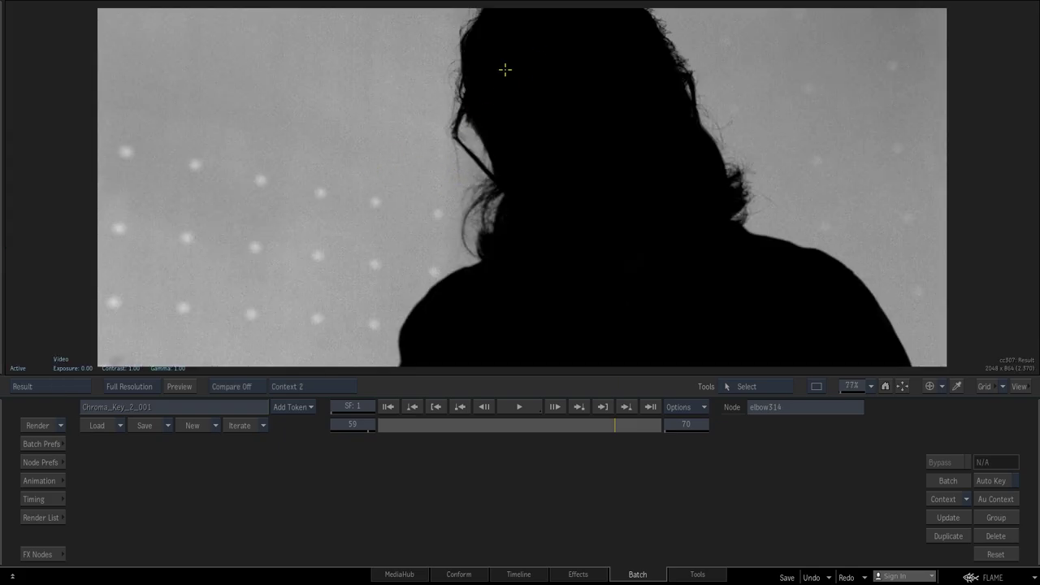
pyautogui.press('F4')
# - Toggle cc169's bypass, lower its RGB gain from 258 to 69, and view the neg168 matte
pyautogui.click(454, 213)
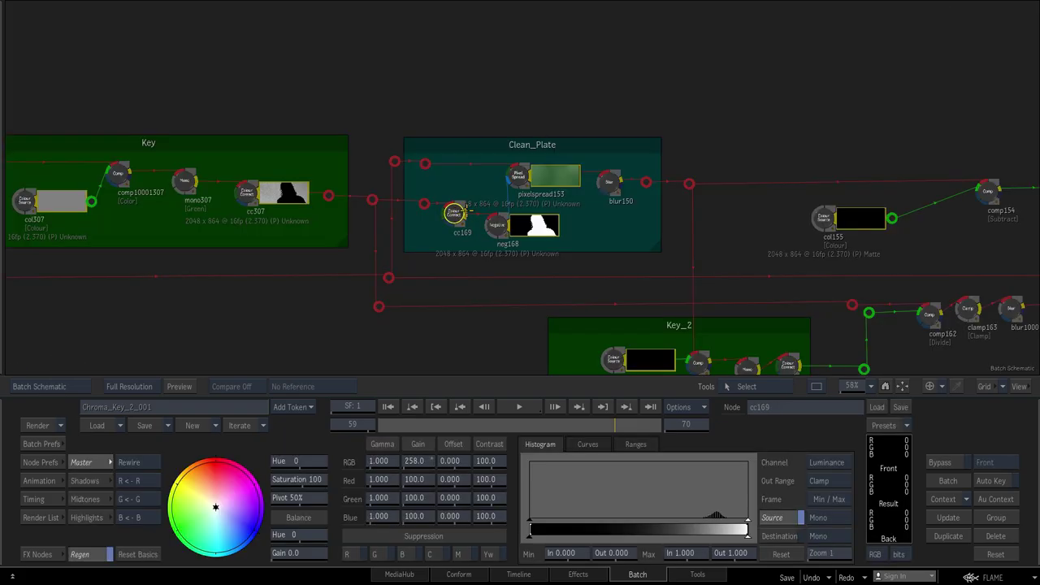
pyautogui.press('F4')
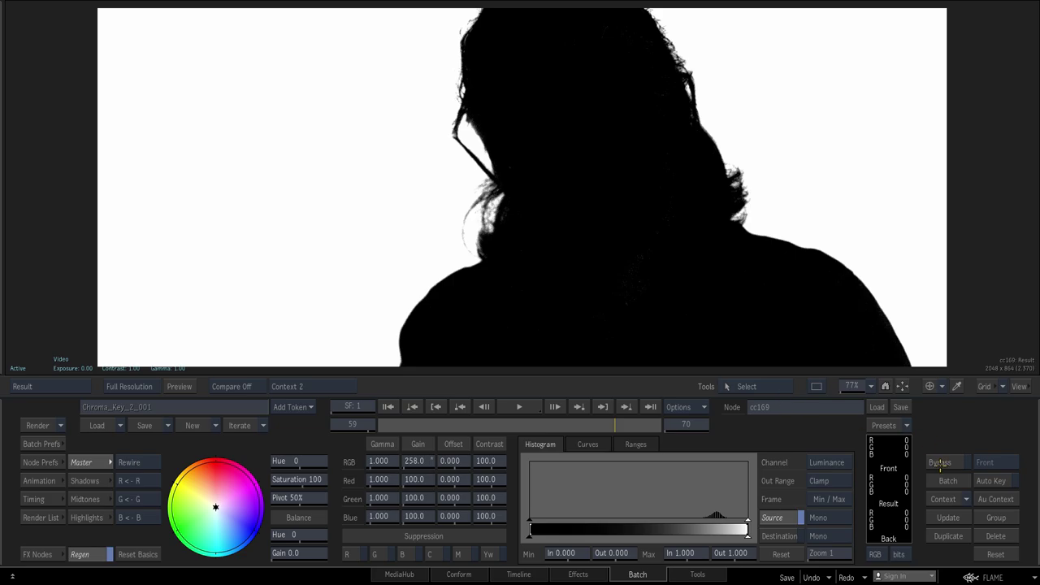
pyautogui.click(940, 463)
pyautogui.click(940, 462)
pyautogui.moveTo(414, 461)
pyautogui.mouseDown()
pyautogui.moveTo(294, 481)
pyautogui.moveTo(382, 469)
pyautogui.mouseUp()
pyautogui.press('F4')
pyautogui.click(496, 224)
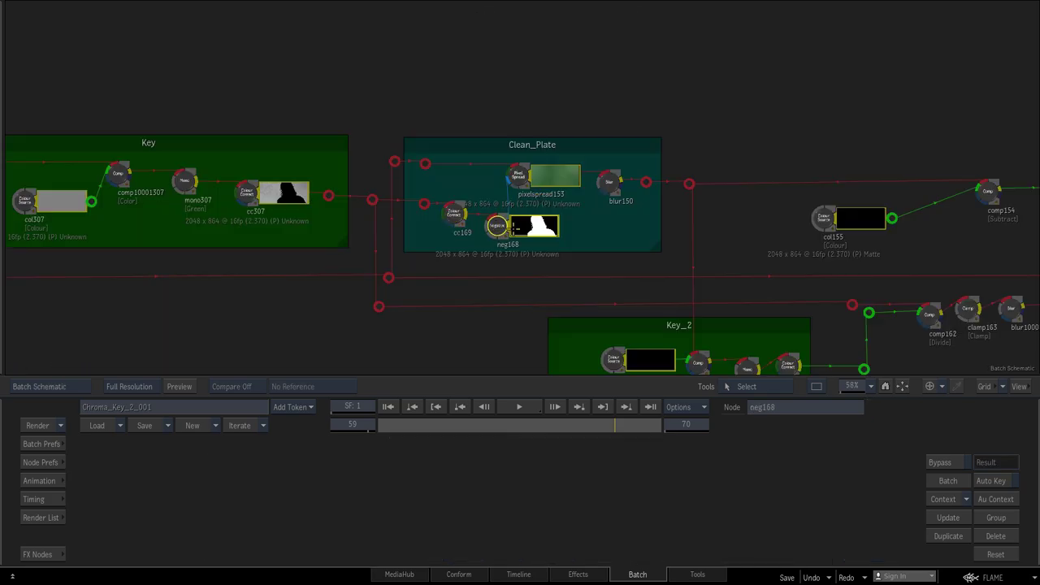
pyautogui.press('F4')
pyautogui.press('F4')
pyautogui.click(520, 177)
pyautogui.press('F4')
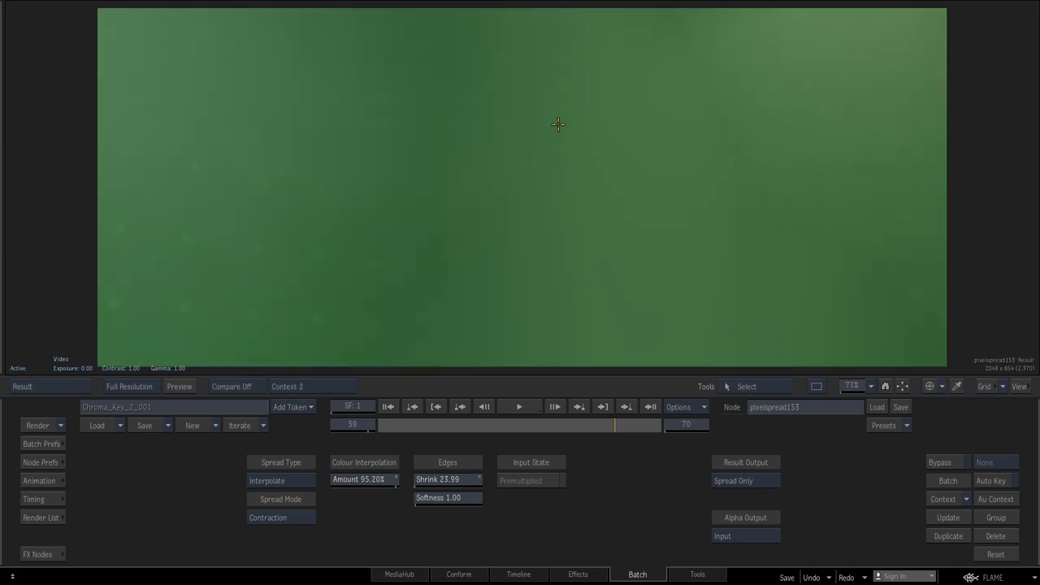
pyautogui.click(300, 482)
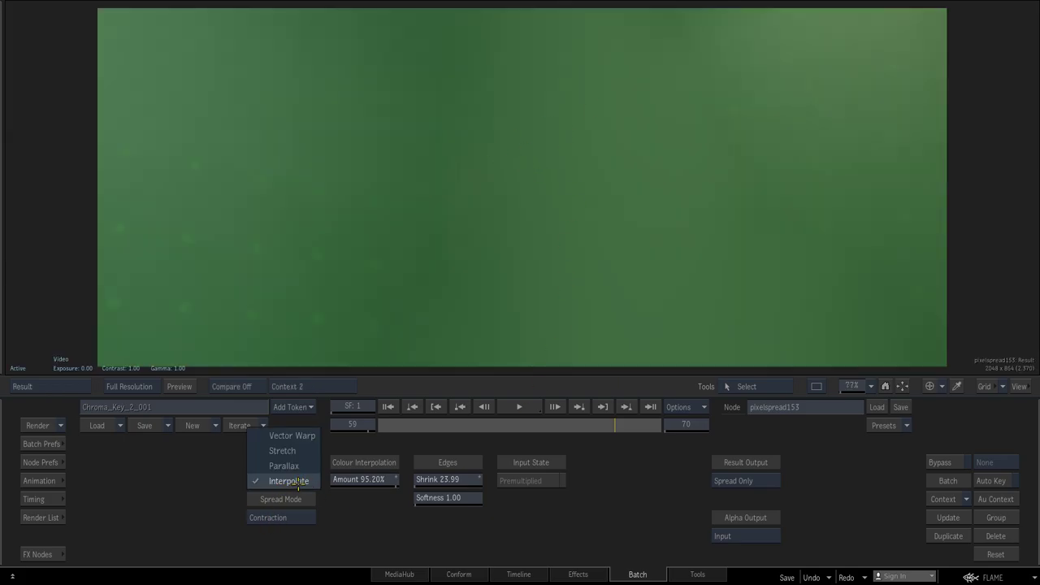
pyautogui.click(298, 483)
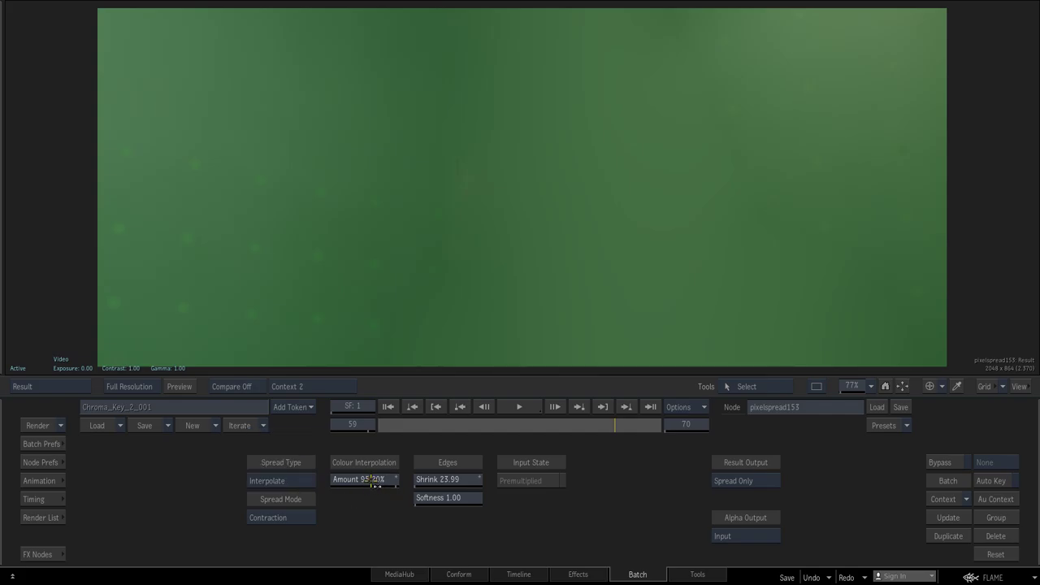
pyautogui.moveTo(375, 480); pyautogui.dragTo(7, 493)
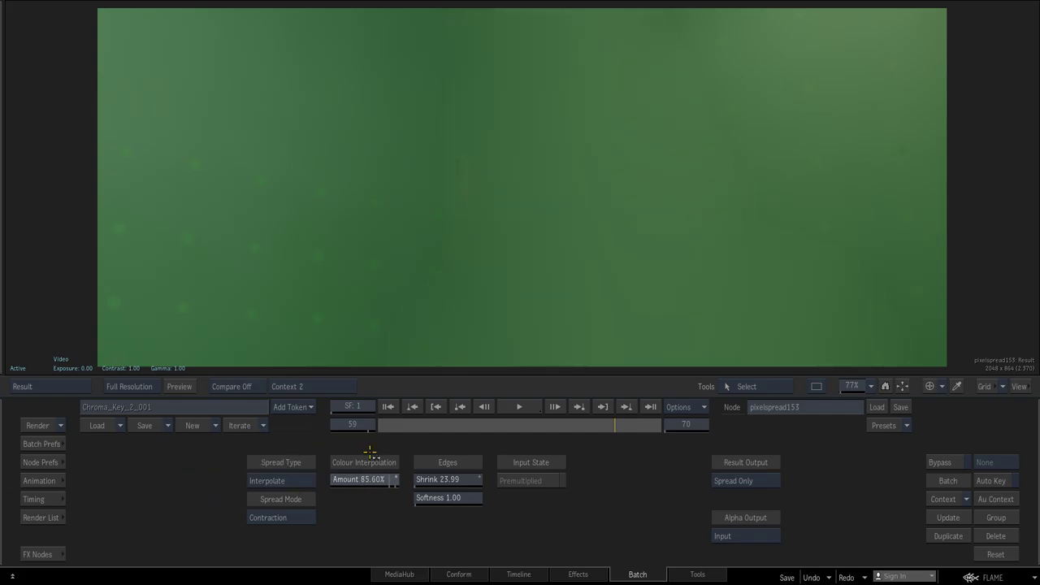
pyautogui.hotkey('ctrl', 'z')
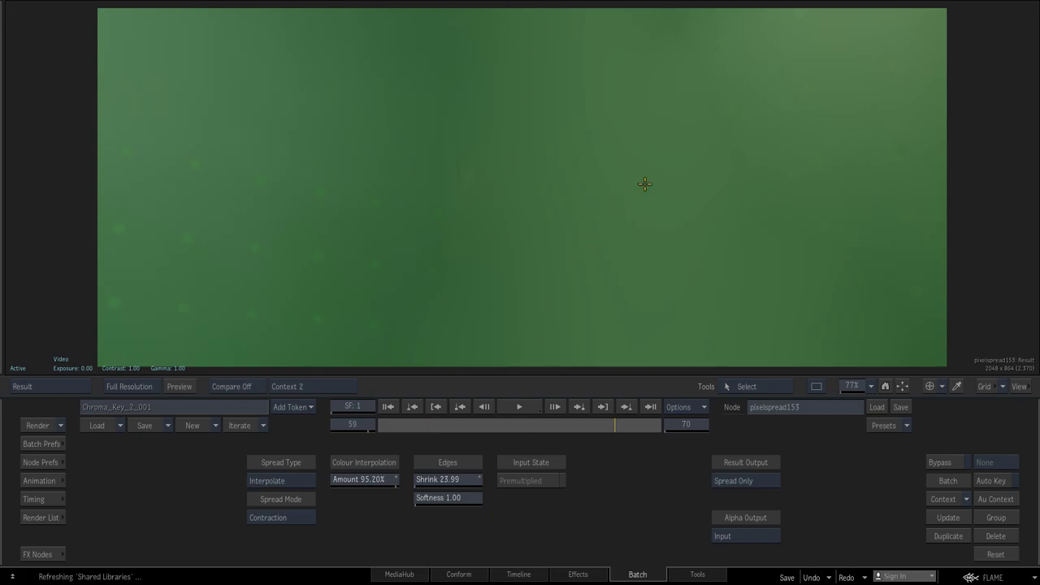
pyautogui.press('`')
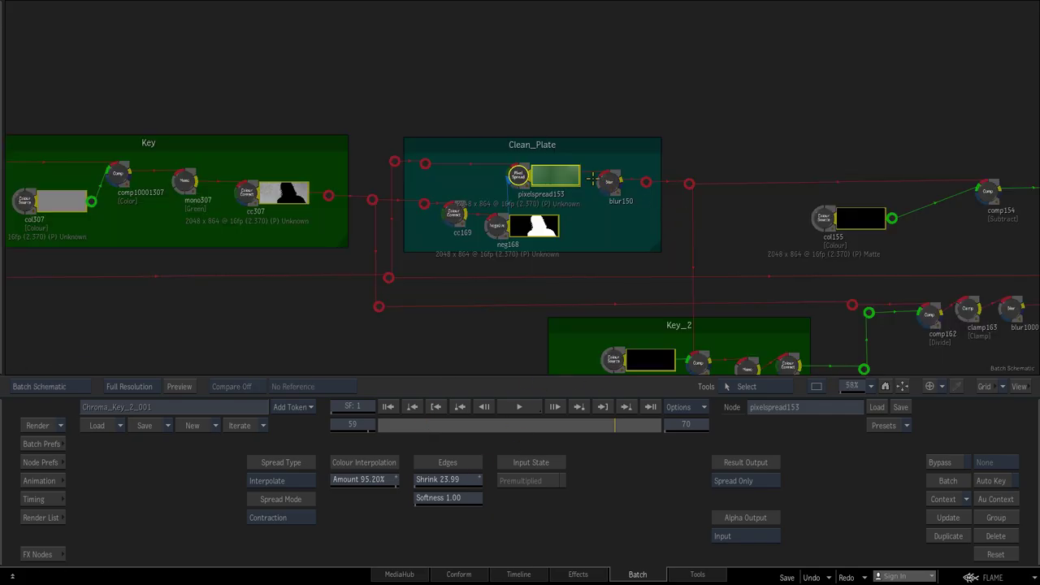
pyautogui.click(611, 183)
pyautogui.press('`')
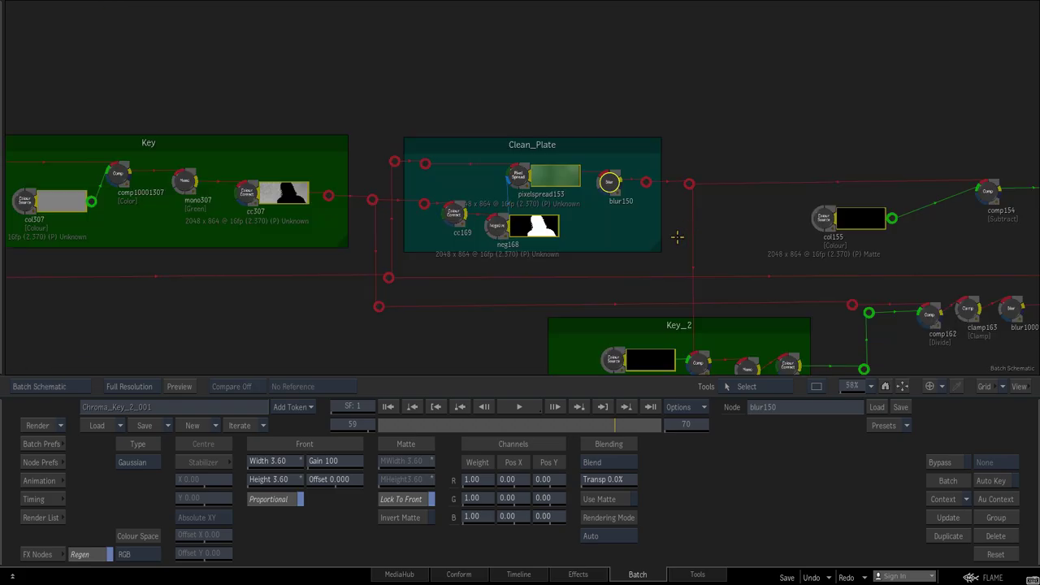
# - Set the Key_2 col309 colour source to grey, then select comp310 to check the result
pyautogui.moveTo(750, 223)
pyautogui.mouseDown(button='middle')
pyautogui.moveTo(707, 159)
pyautogui.moveTo(626, 134)
pyautogui.mouseUp(button='middle')
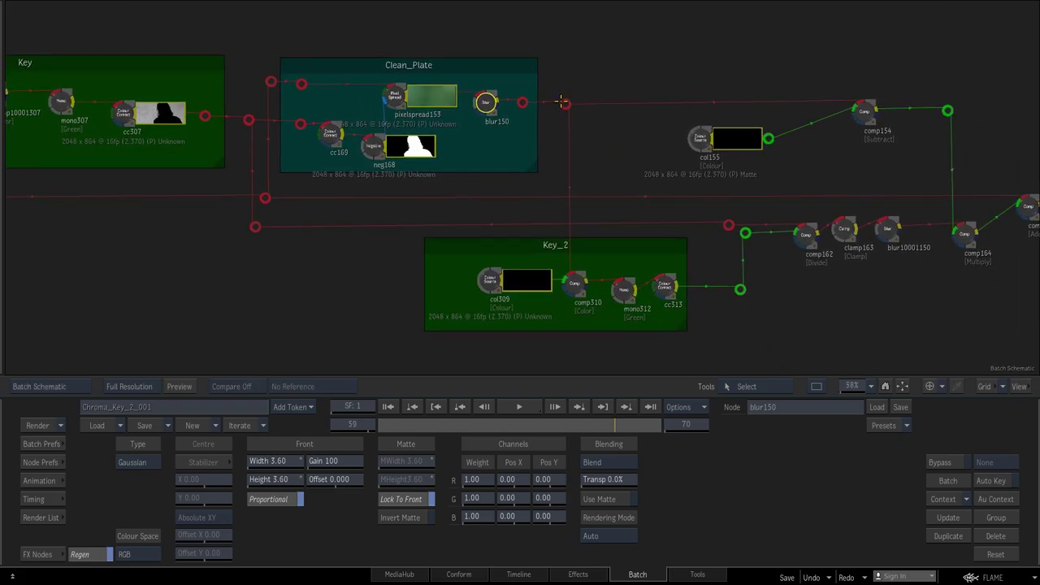
pyautogui.click(480, 279)
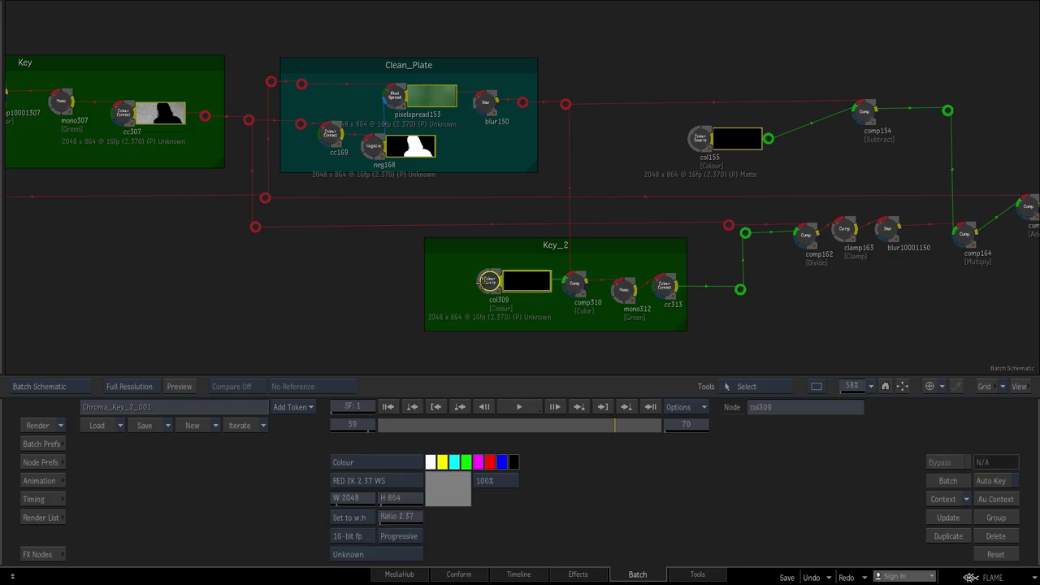
pyautogui.moveTo(116, 158); pyautogui.dragTo(173, 93, button='middle')
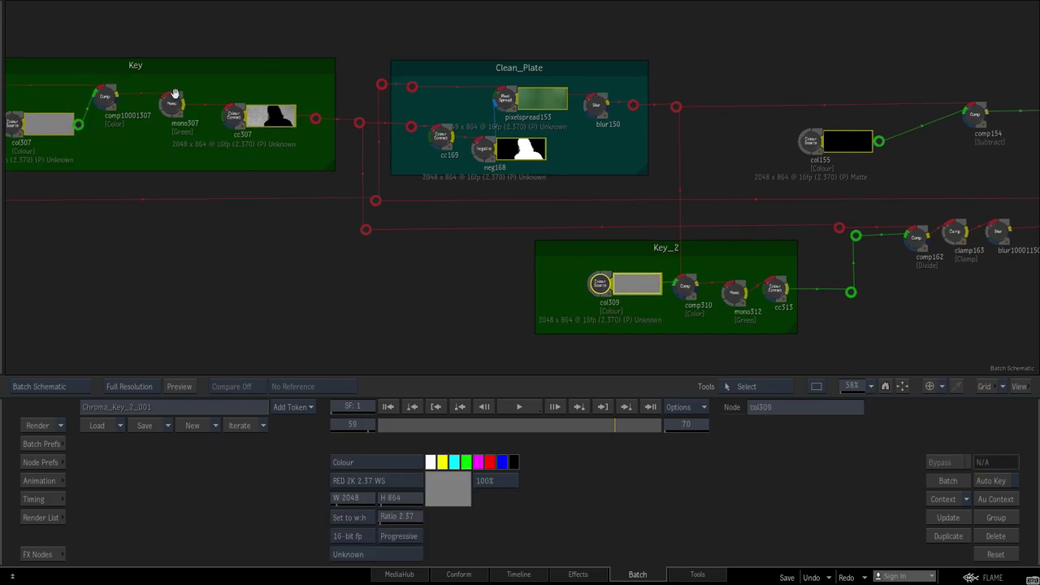
pyautogui.moveTo(705, 349); pyautogui.dragTo(538, 329, button='middle')
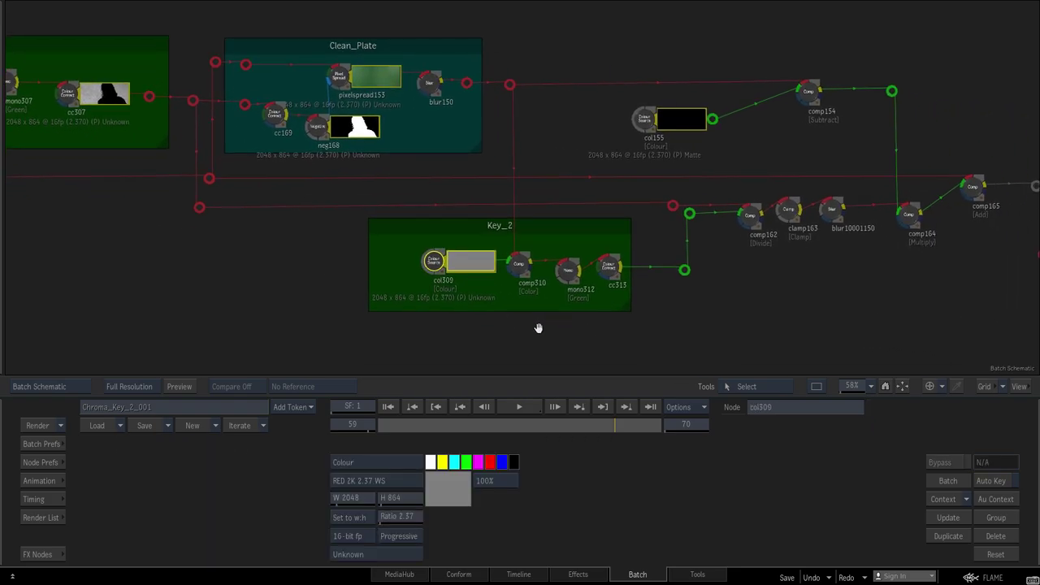
pyautogui.click(520, 264)
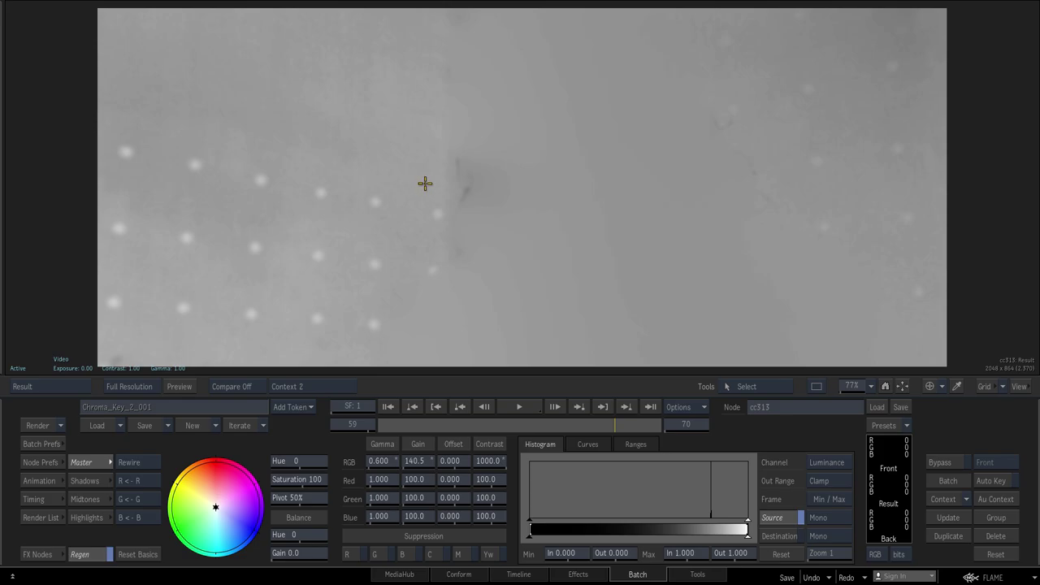
pyautogui.press('F8')
# - Preview the pixelspread153 and cc313 results, returning to the node graph each time
pyautogui.click(340, 78)
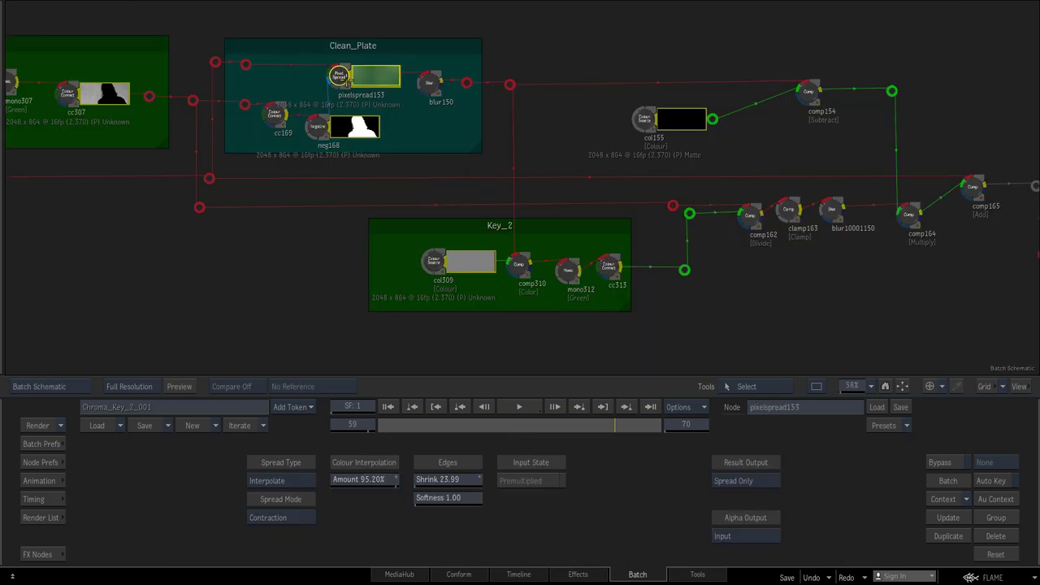
pyautogui.press('F4')
pyautogui.press('F8')
pyautogui.click(614, 268)
pyautogui.press('F4')
pyautogui.press('F8')
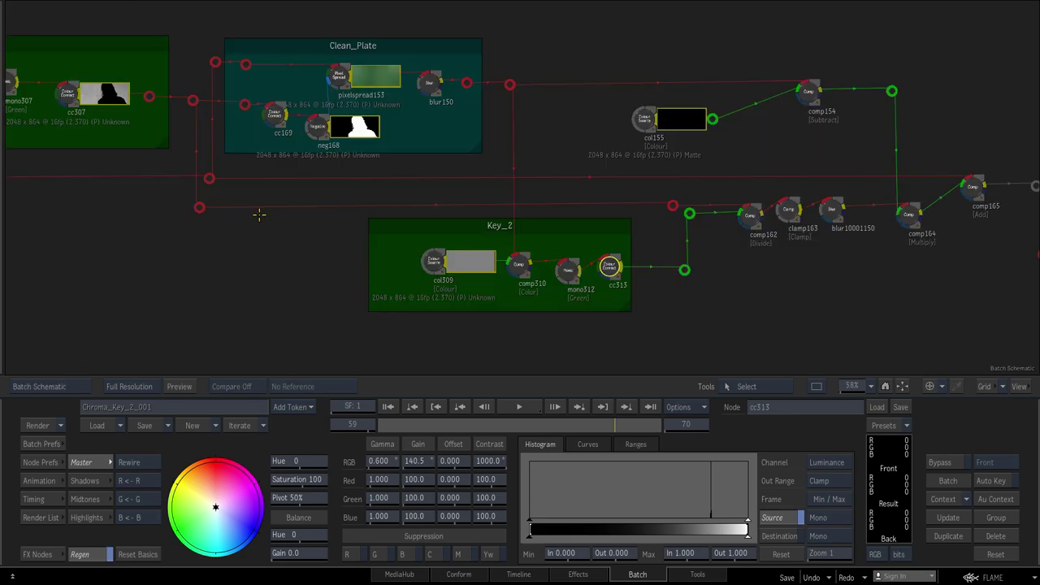
# - Check the cc307 matte link, then zoom in and select comp162 beside clamp163 and blur10001150
pyautogui.click(201, 207)
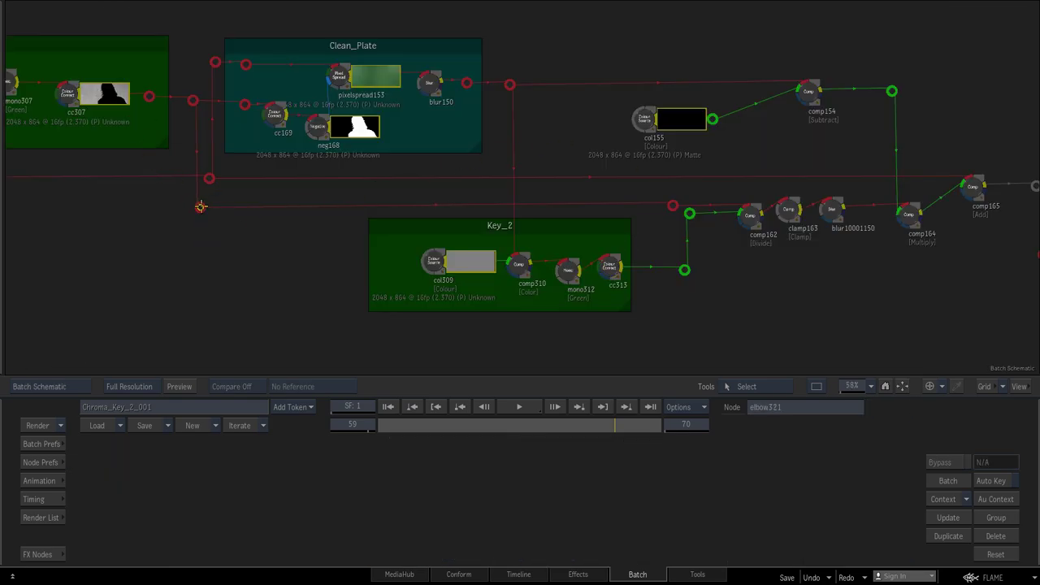
pyautogui.click(673, 206)
pyautogui.press('F4')
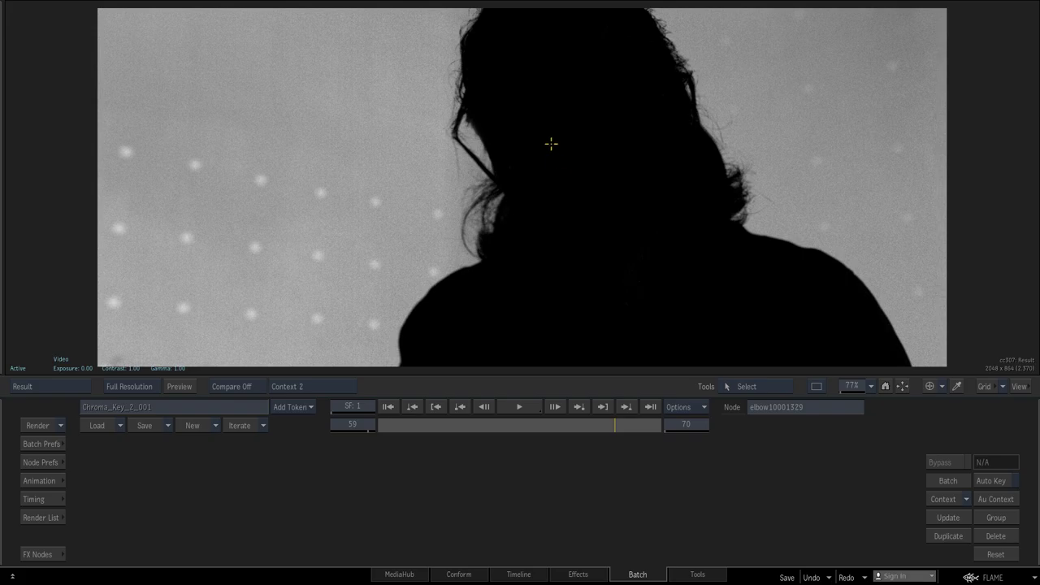
pyautogui.press('F8')
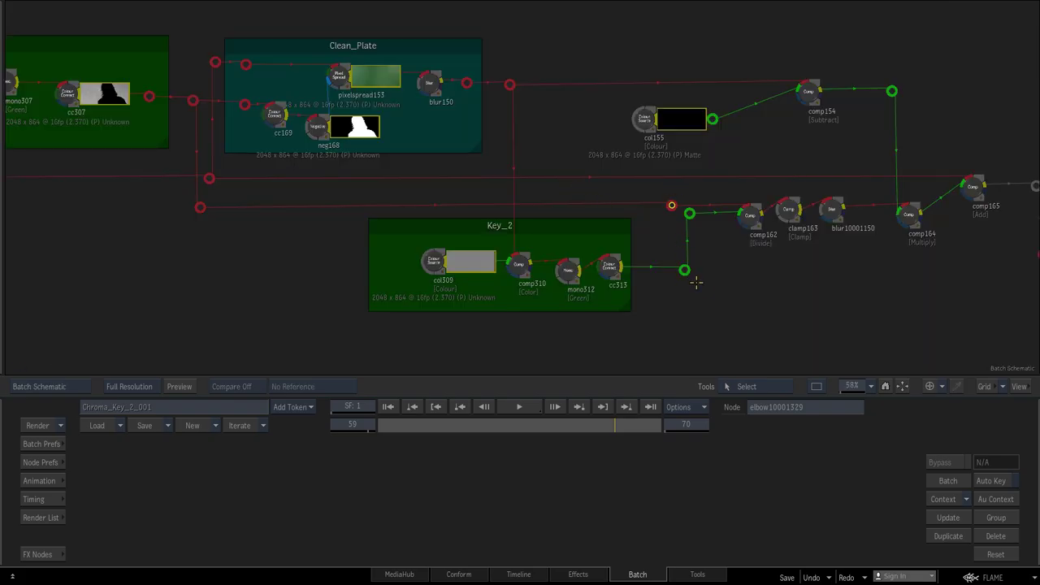
pyautogui.moveTo(695, 282); pyautogui.dragTo(541, 241, button='middle')
pyautogui.keyDown('ctrl'); pyautogui.moveTo(576, 276); pyautogui.dragTo(694, 255, button='middle'); pyautogui.keyUp('ctrl')
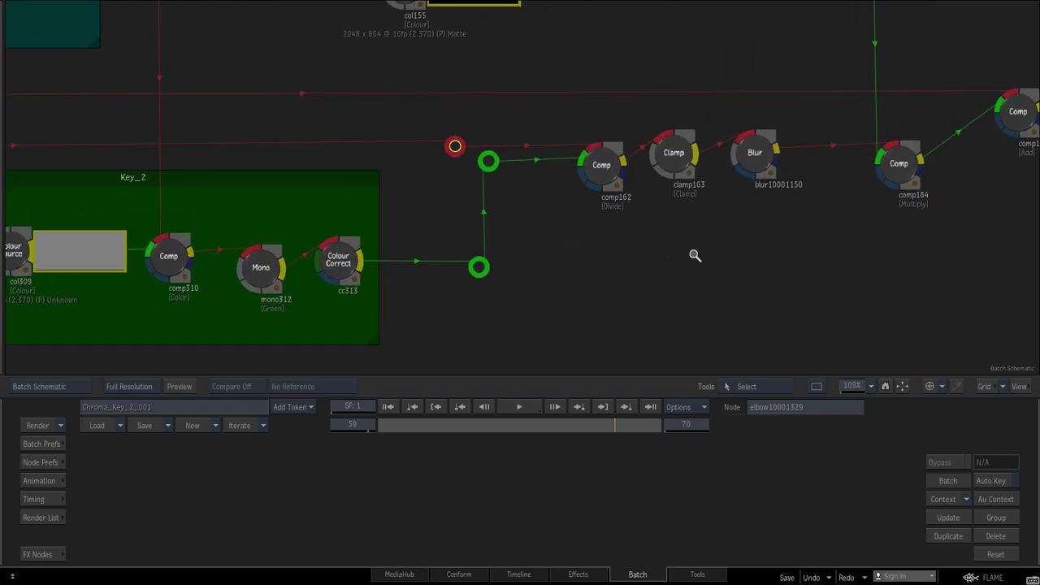
pyautogui.click(604, 168)
pyautogui.press('F4')
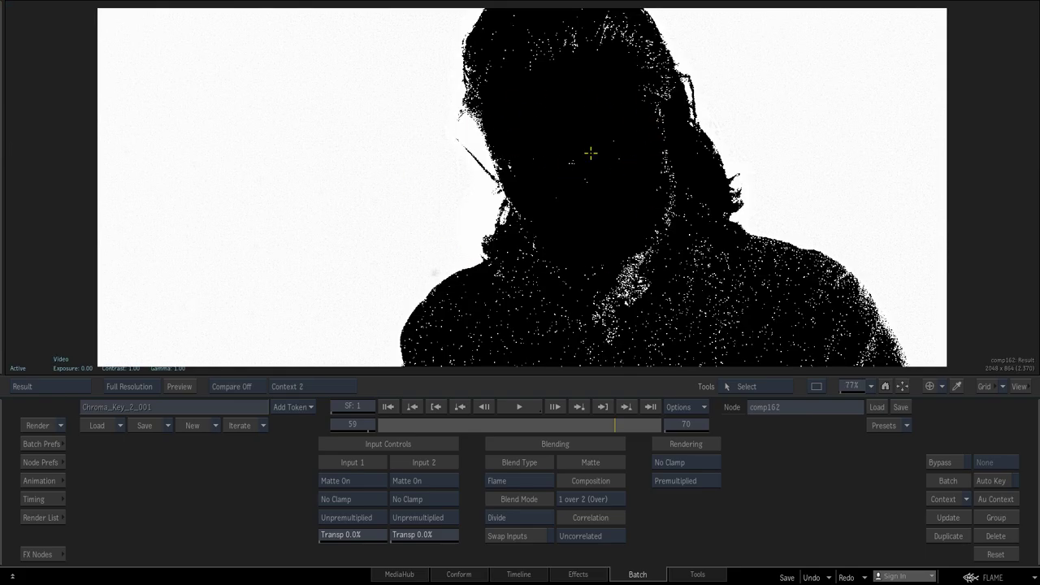
pyautogui.press('F8')
pyautogui.click(672, 155)
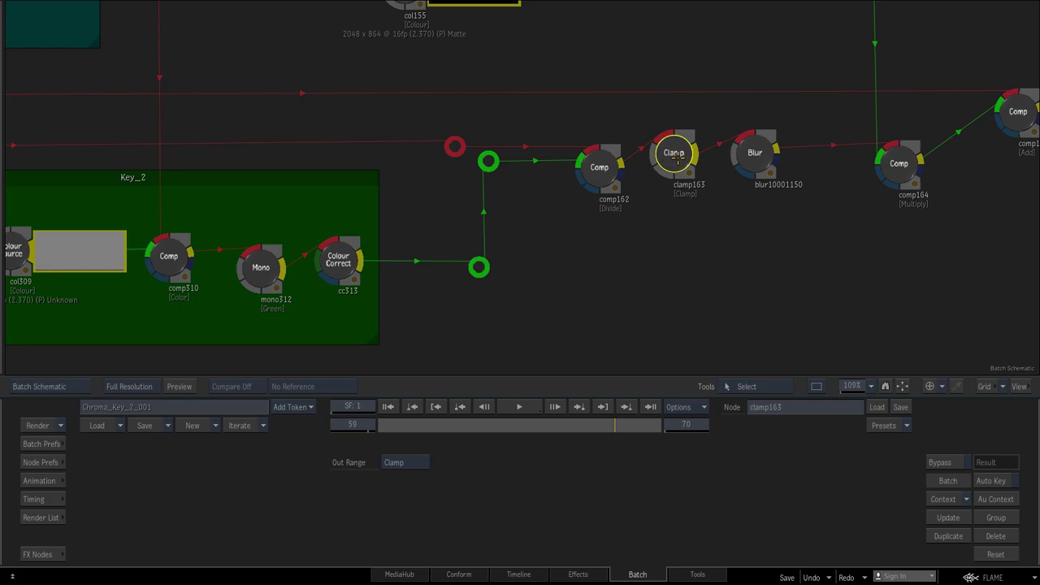
pyautogui.press('F4')
pyautogui.press('F8')
pyautogui.click(558, 226)
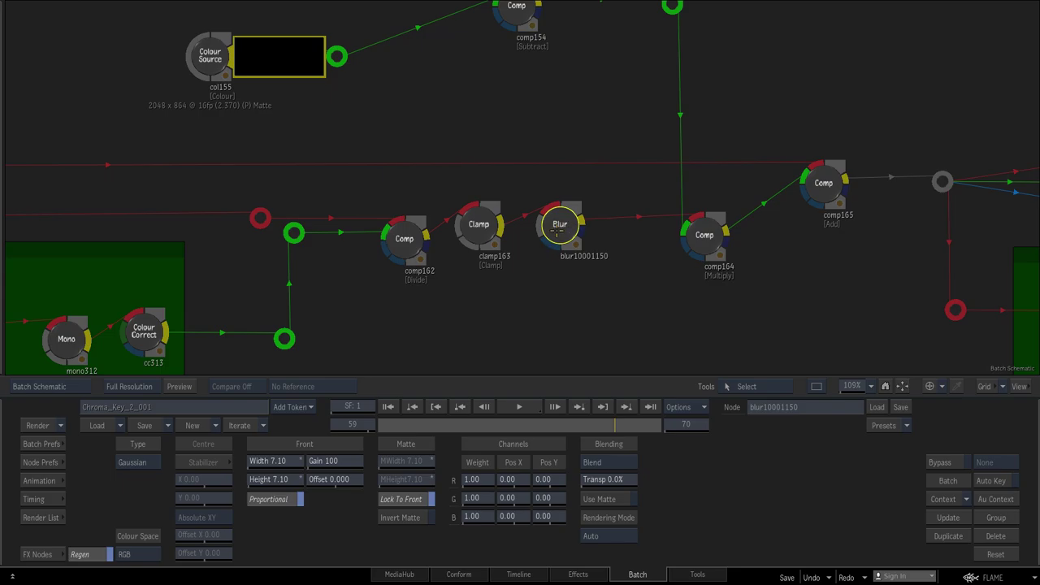
pyautogui.press('F4')
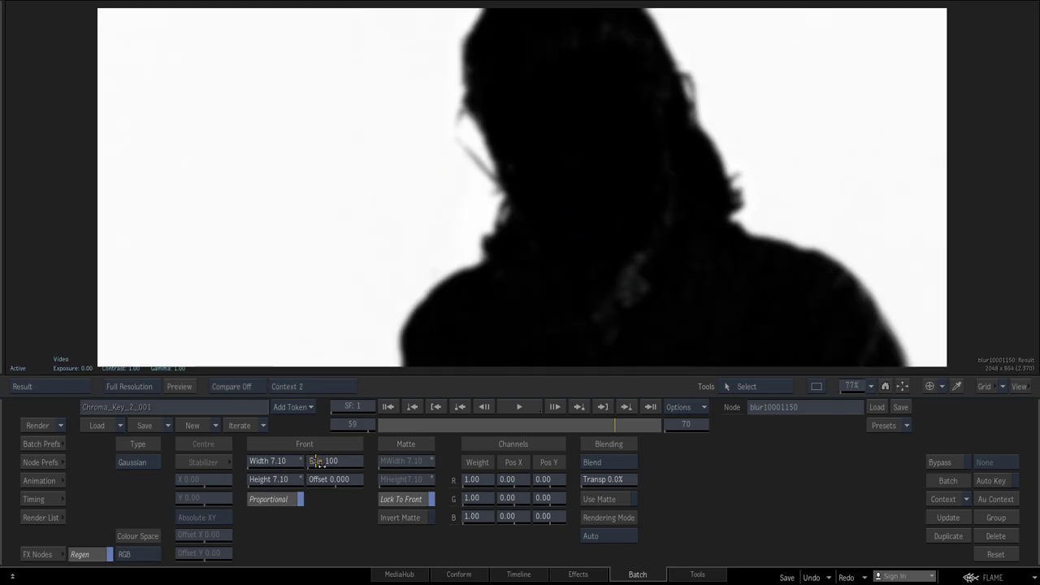
pyautogui.moveTo(274, 461); pyautogui.dragTo(172, 468)
pyautogui.hotkey('ctrl', 'z')
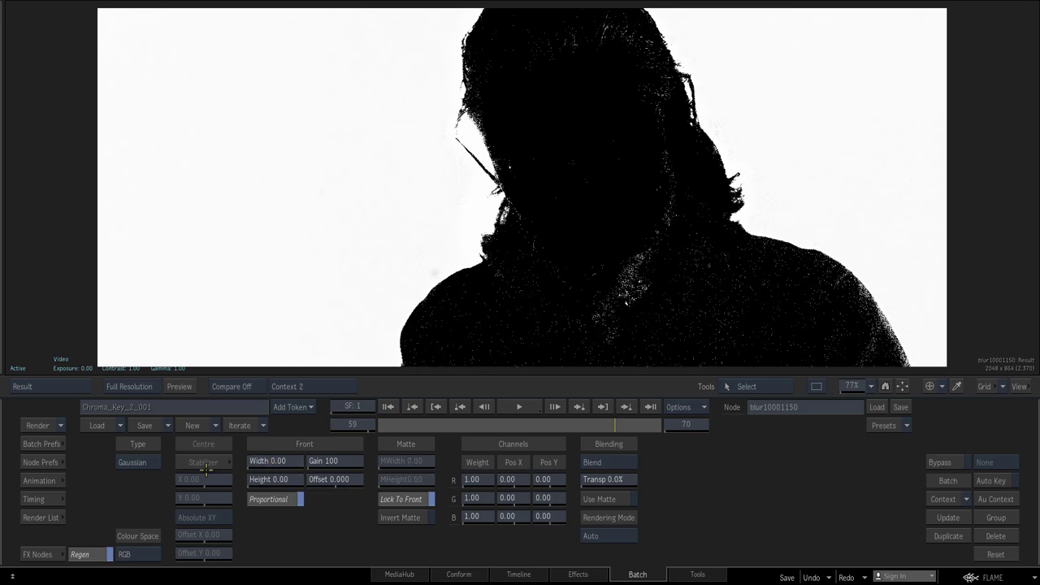
pyautogui.press('F4')
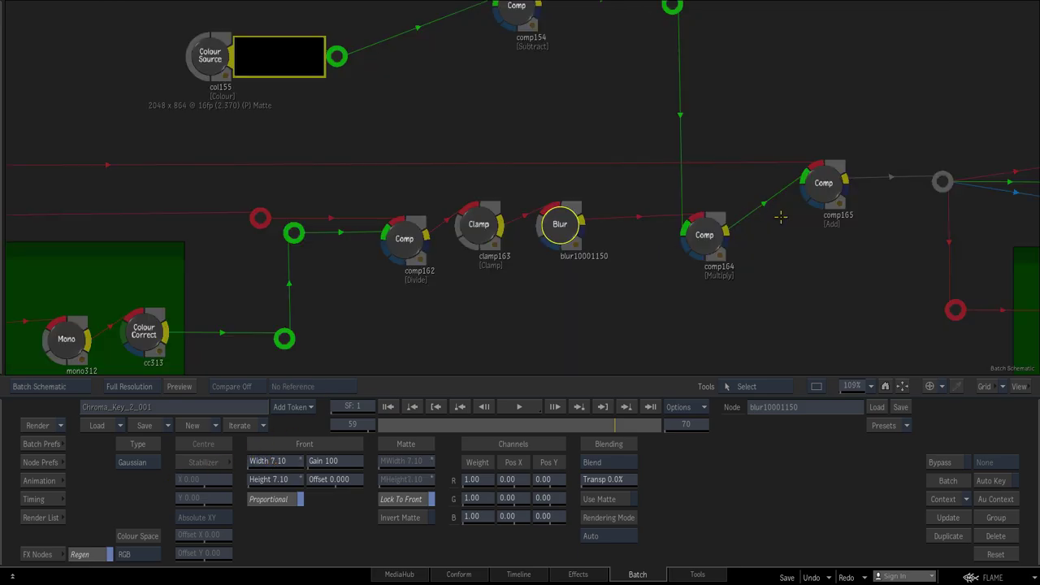
pyautogui.scroll(-5, 474, 201)
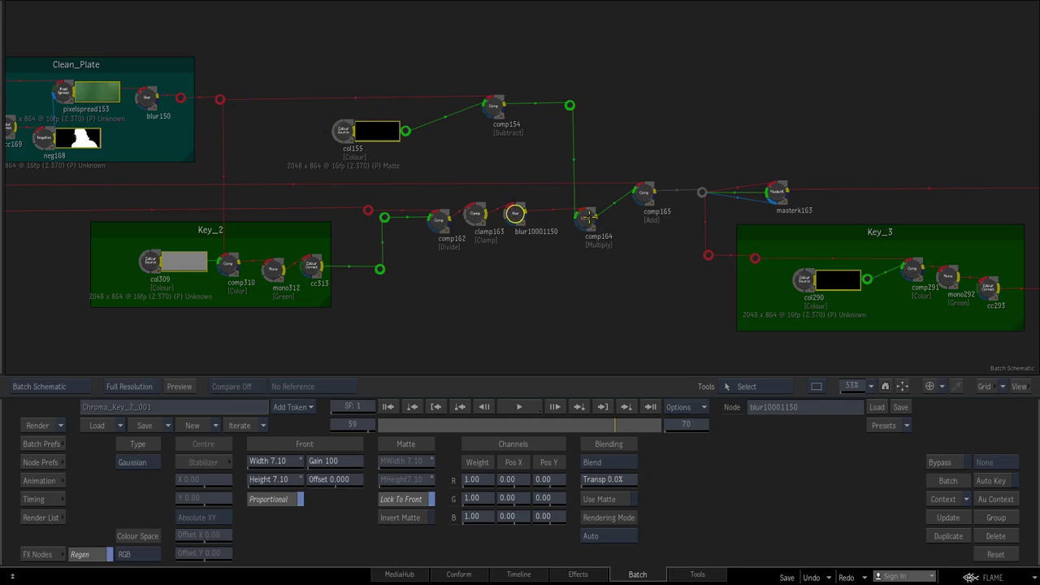
pyautogui.scroll(2, 520, 159)
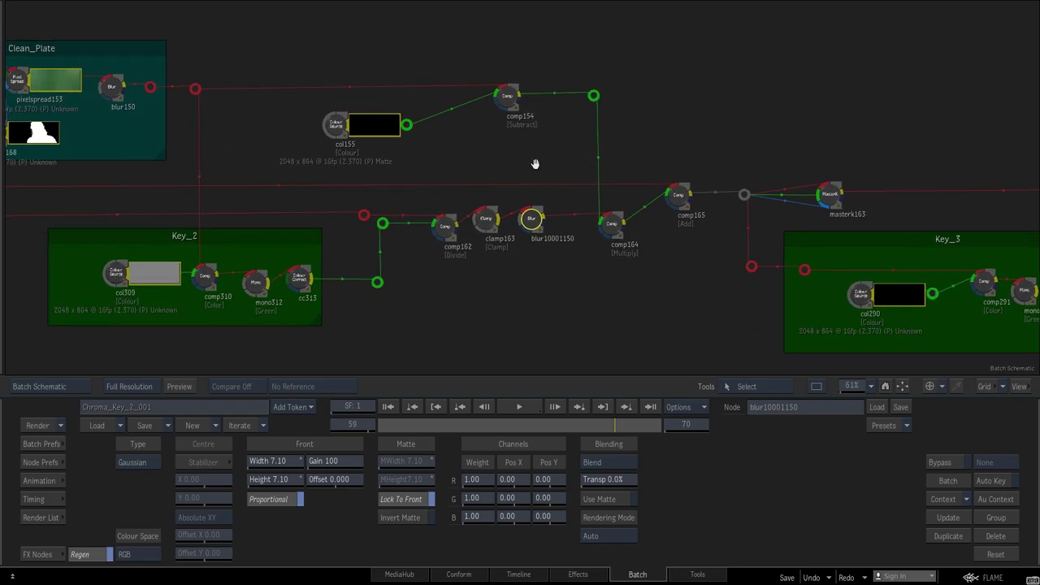
pyautogui.click(397, 134)
pyautogui.press('F4')
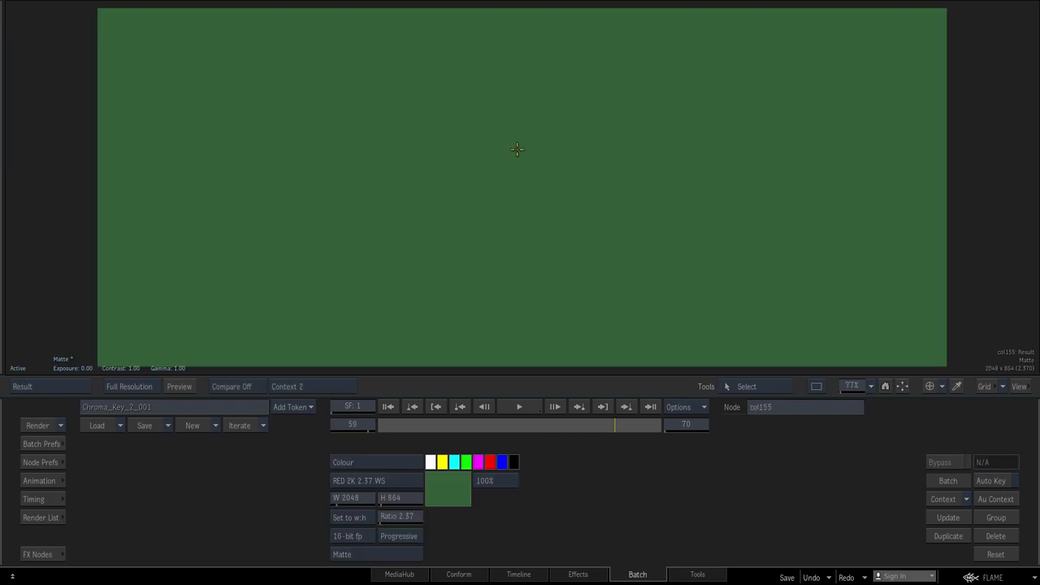
pyautogui.press('F4')
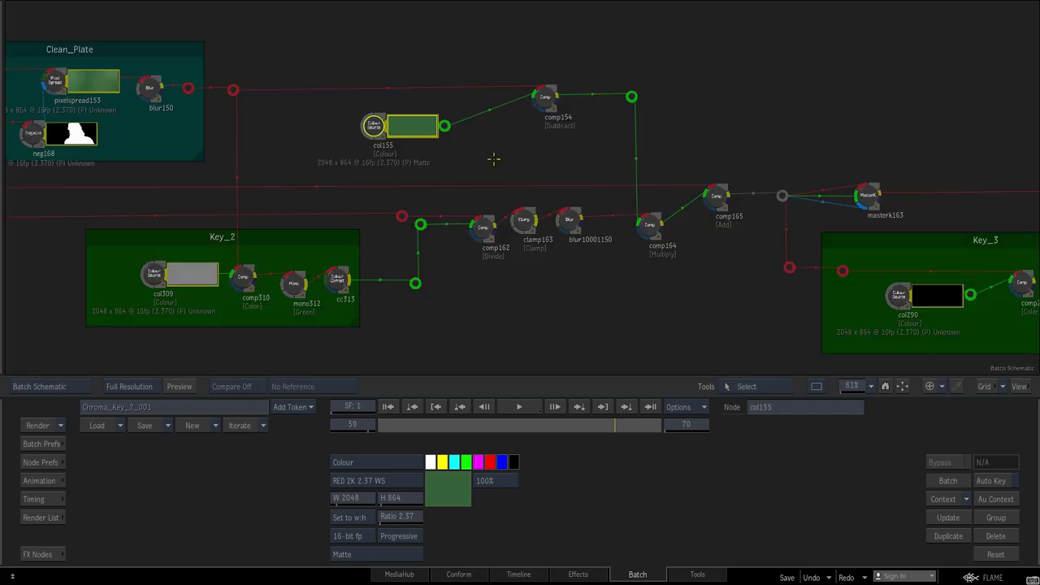
pyautogui.moveTo(124, 167); pyautogui.dragTo(343, 173, button='middle')
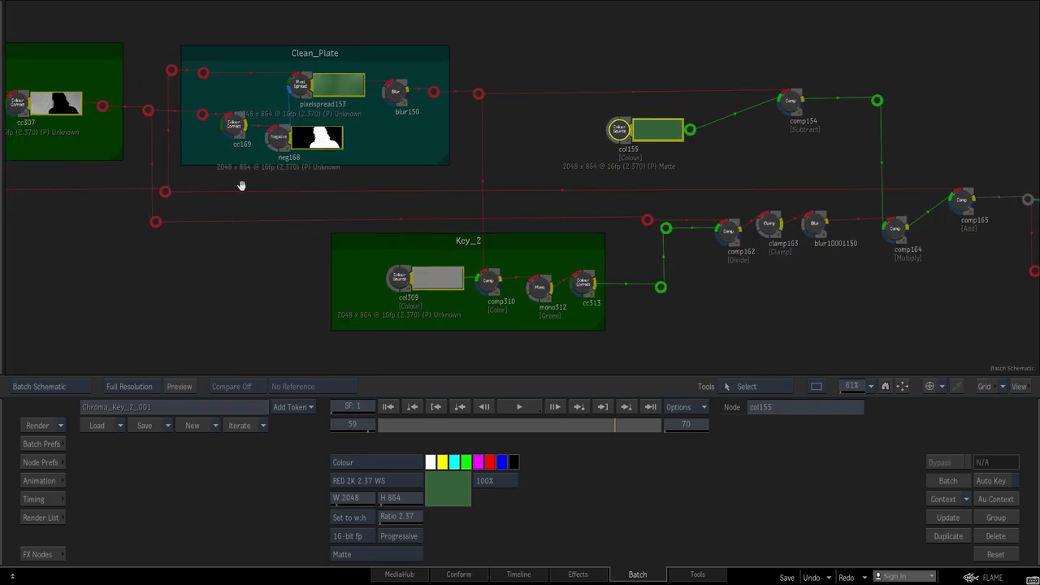
pyautogui.moveTo(520, 148); pyautogui.dragTo(325, 149, button='middle')
pyautogui.click(436, 216)
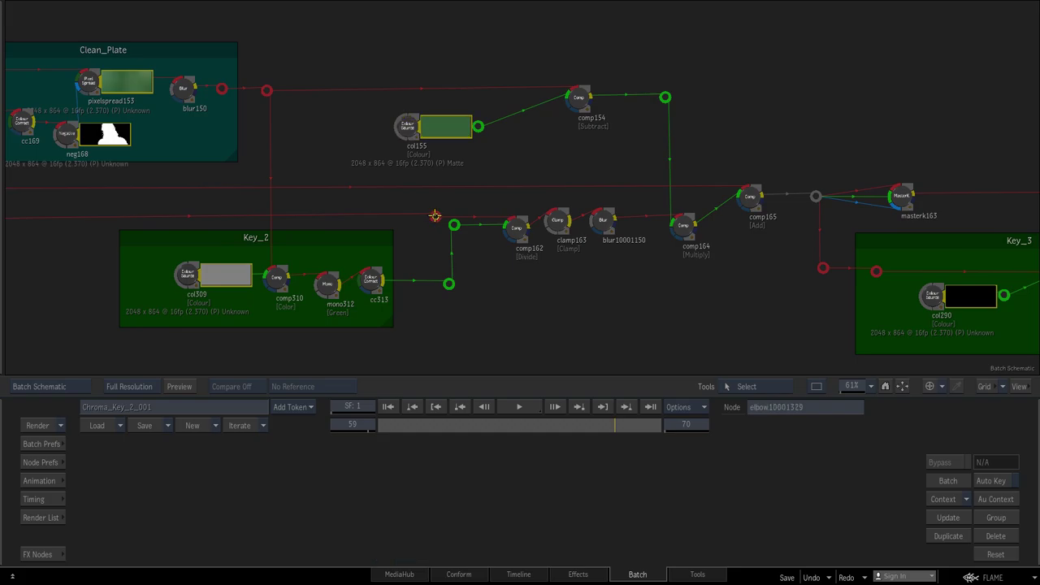
pyautogui.press('F4')
pyautogui.press('F4')
pyautogui.moveTo(375, 202); pyautogui.dragTo(529, 163, button='middle')
pyautogui.moveTo(163, 198); pyautogui.dragTo(372, 198, button='middle')
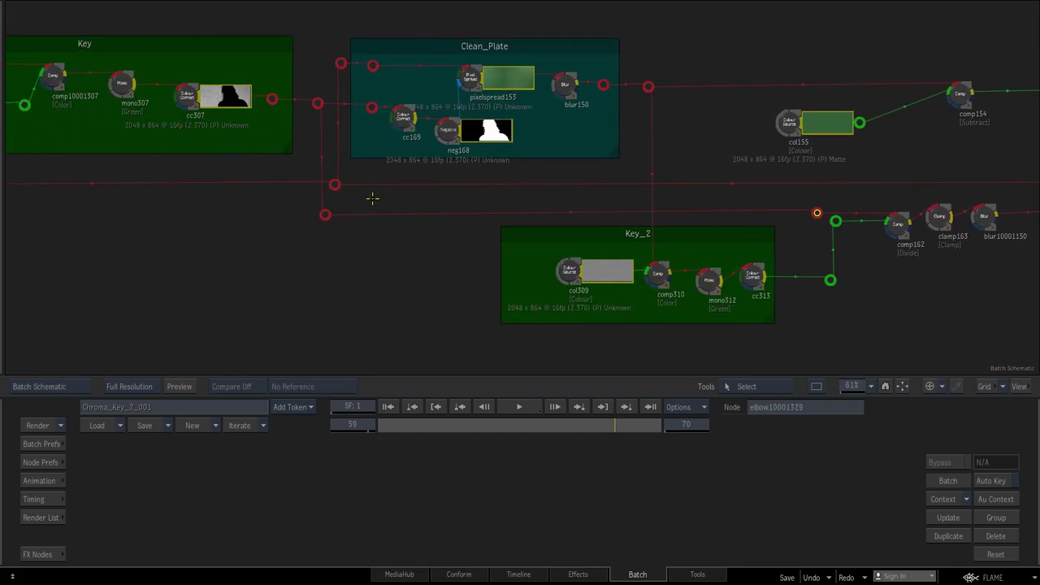
pyautogui.click(335, 184)
pyautogui.press('F4')
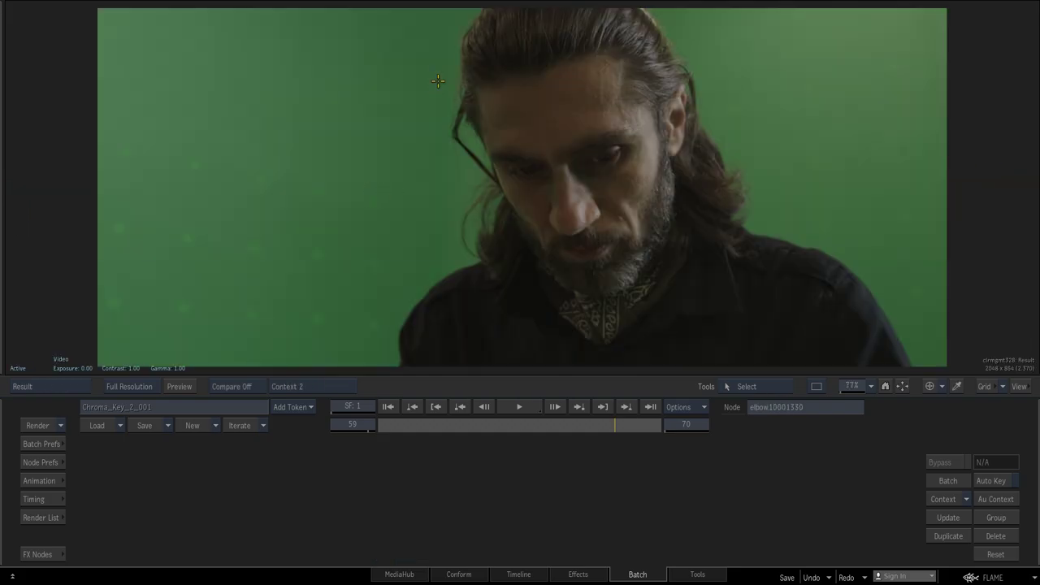
pyautogui.press('F4')
pyautogui.moveTo(692, 147); pyautogui.dragTo(263, 163, button='middle')
pyautogui.click(434, 171)
pyautogui.press('F4')
pyautogui.press('F4')
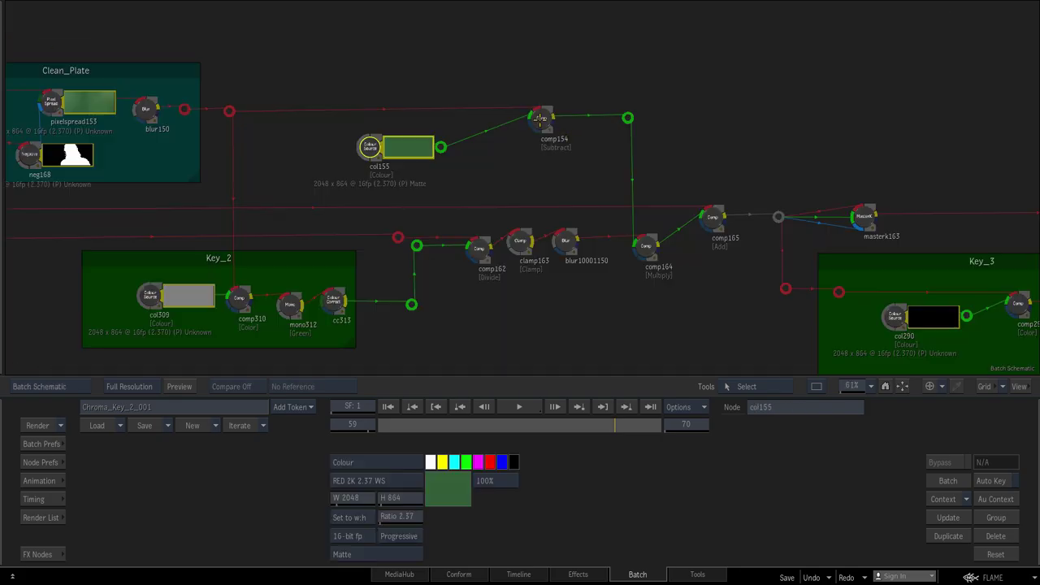
pyautogui.click(551, 124)
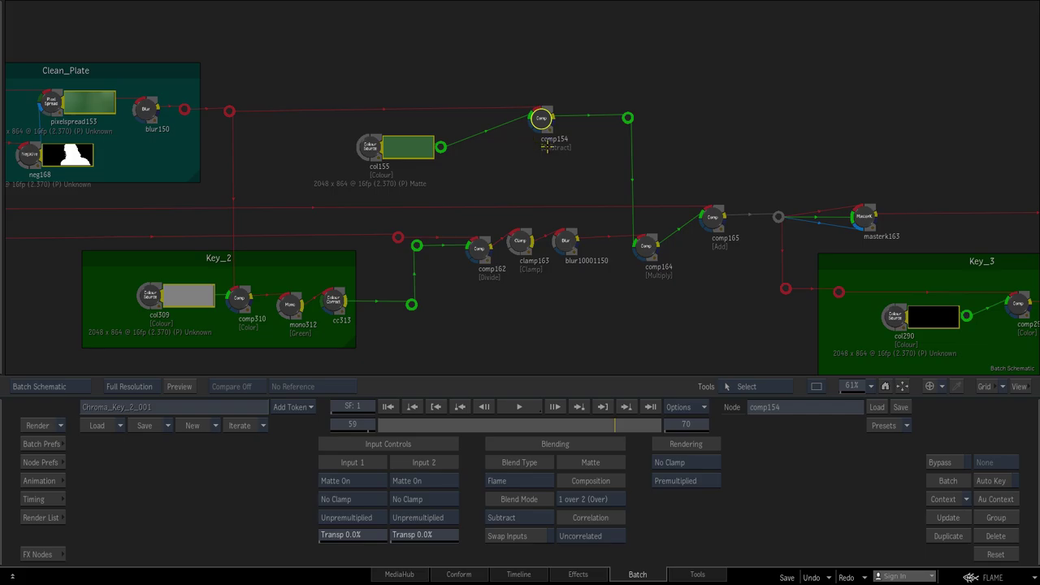
pyautogui.press('F4')
pyautogui.press('F4')
pyautogui.click(229, 110)
pyautogui.press('F4')
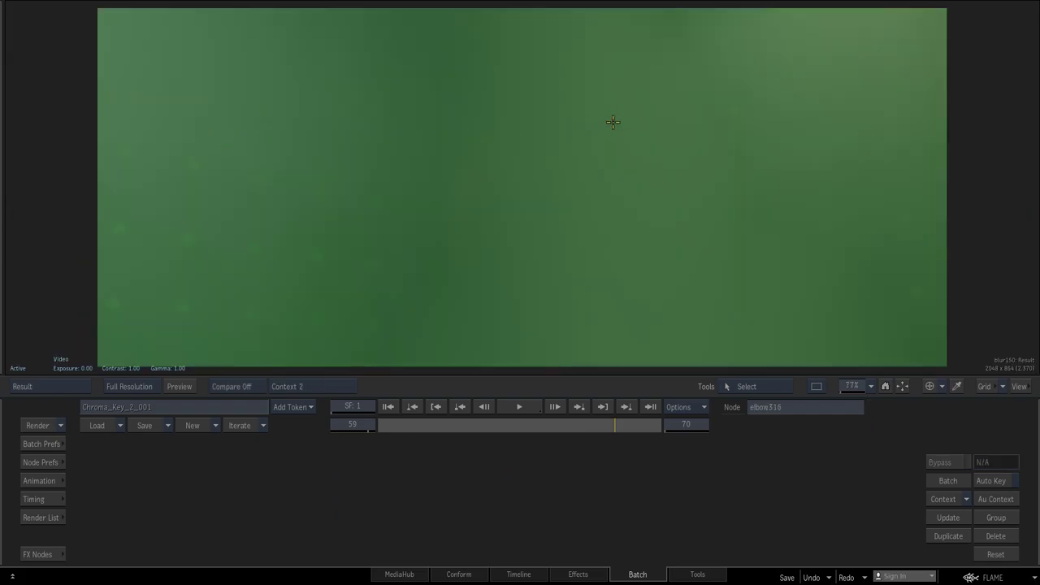
pyautogui.press('F4')
pyautogui.click(628, 117)
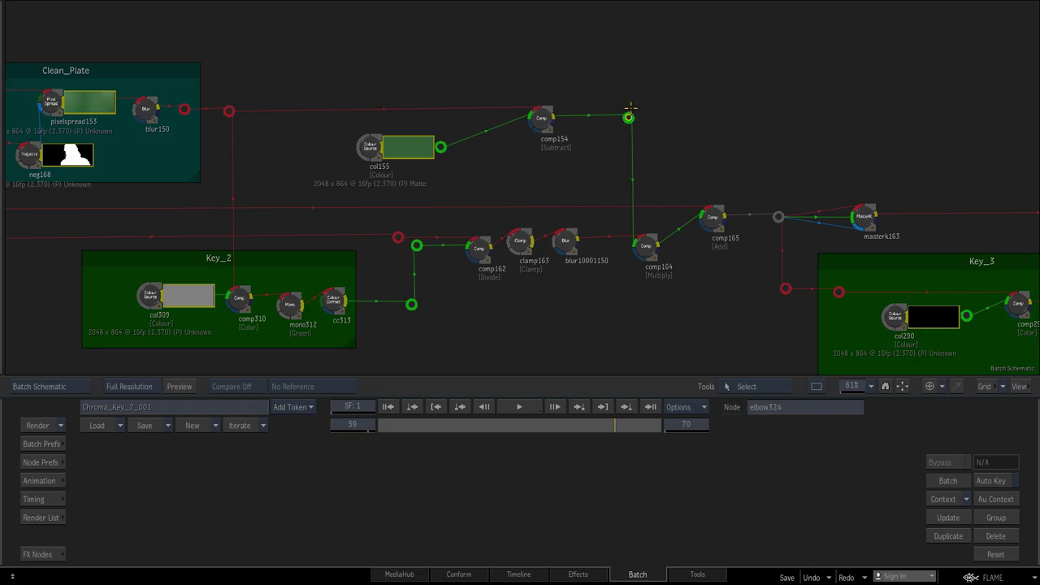
pyautogui.press('F4')
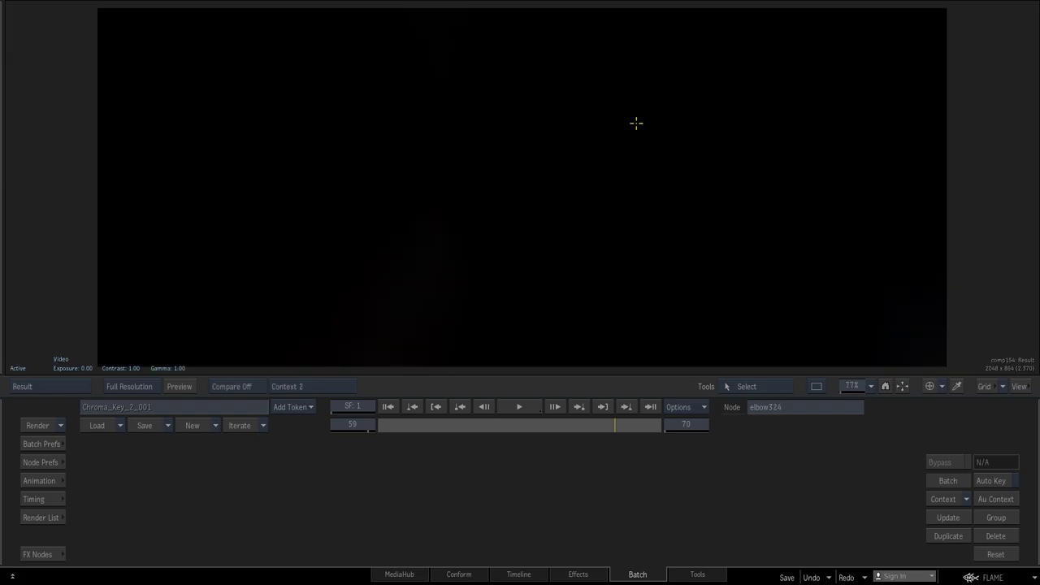
pyautogui.moveTo(606, 126)
pyautogui.mouseDown()
pyautogui.moveTo(873, 121)
pyautogui.moveTo(801, 163)
pyautogui.moveTo(659, 202)
pyautogui.moveTo(777, 187)
pyautogui.mouseUp()
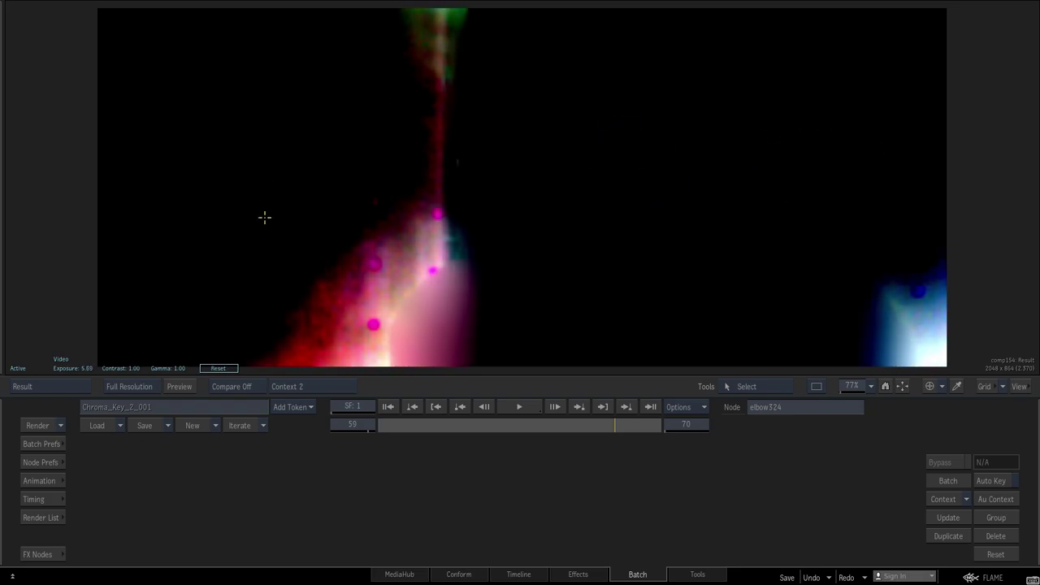
pyautogui.click(219, 367)
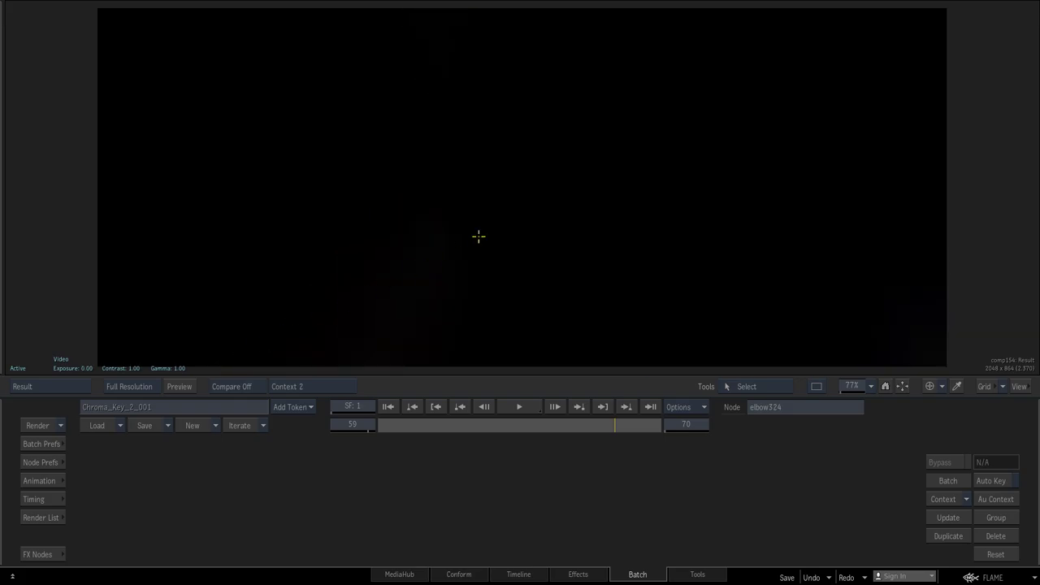
pyautogui.press('F4')
# - Preview comp164's multiply result and add an elbow on the red link into comp165
pyautogui.click(646, 248)
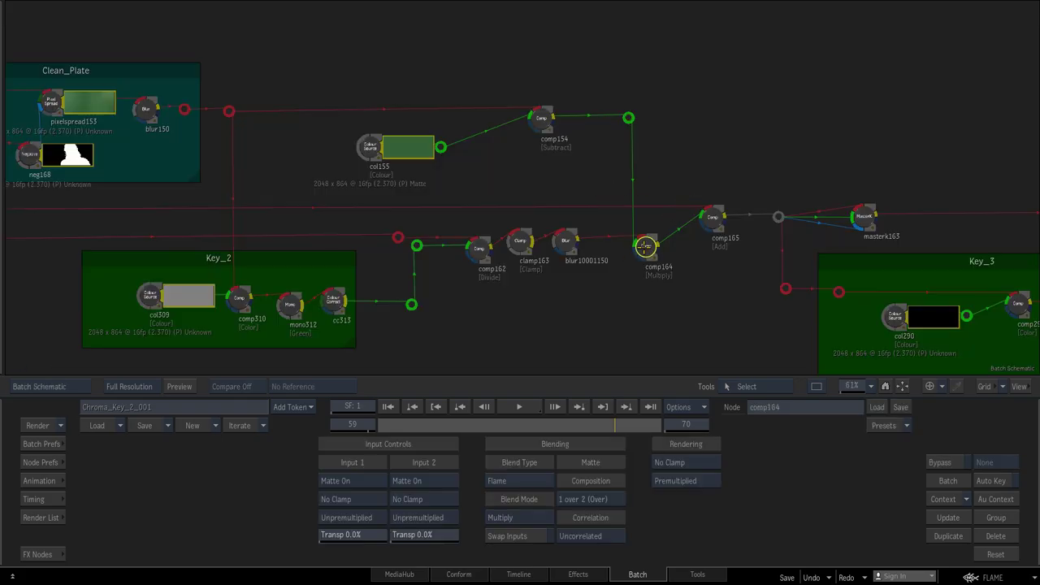
pyautogui.press('F1')
pyautogui.press('F4')
pyautogui.doubleClick(668, 207)
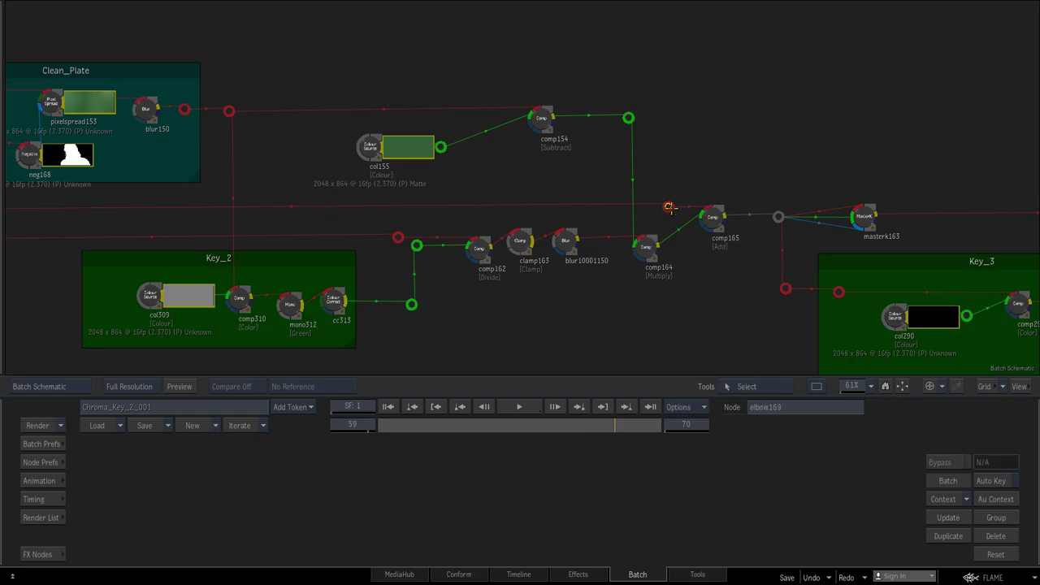
pyautogui.press('F1')
pyautogui.press('F4')
# - Select comp165 and view its Add result of the man over clean green
pyautogui.click(712, 217)
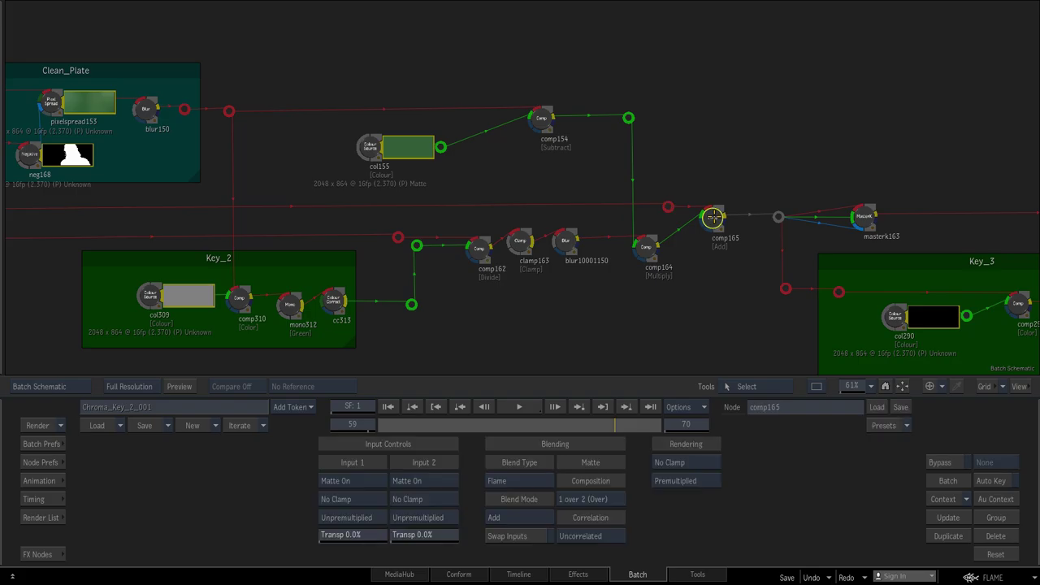
pyautogui.press('F4')
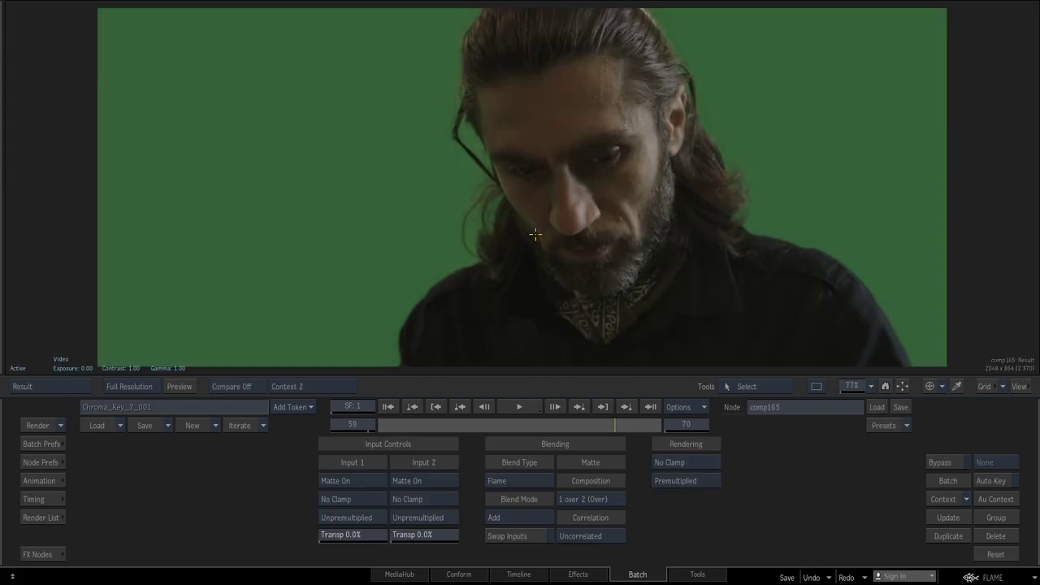
pyautogui.press('F4')
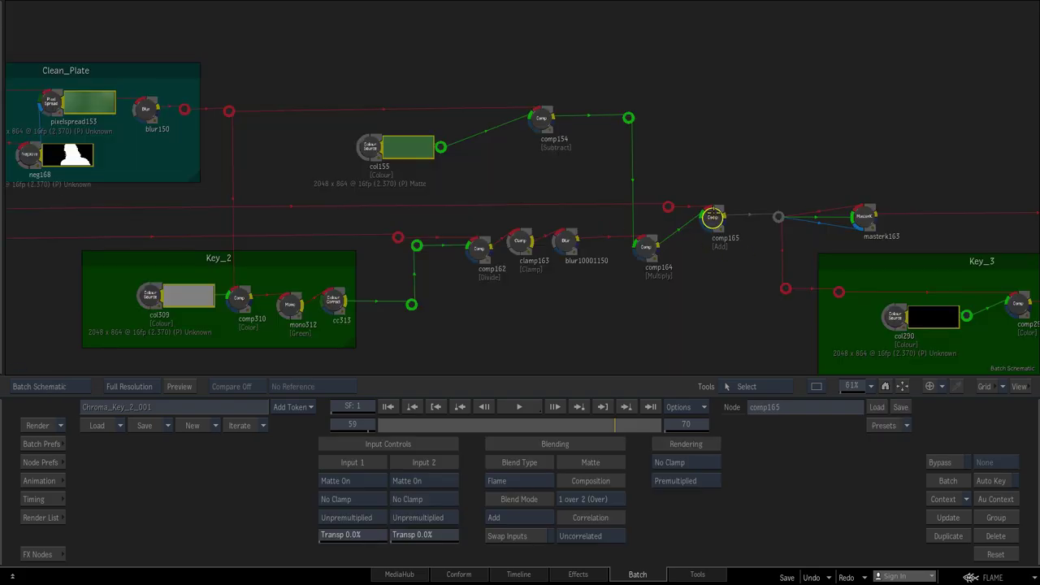
pyautogui.rightClick(712, 217)
pyautogui.moveTo(757, 412)
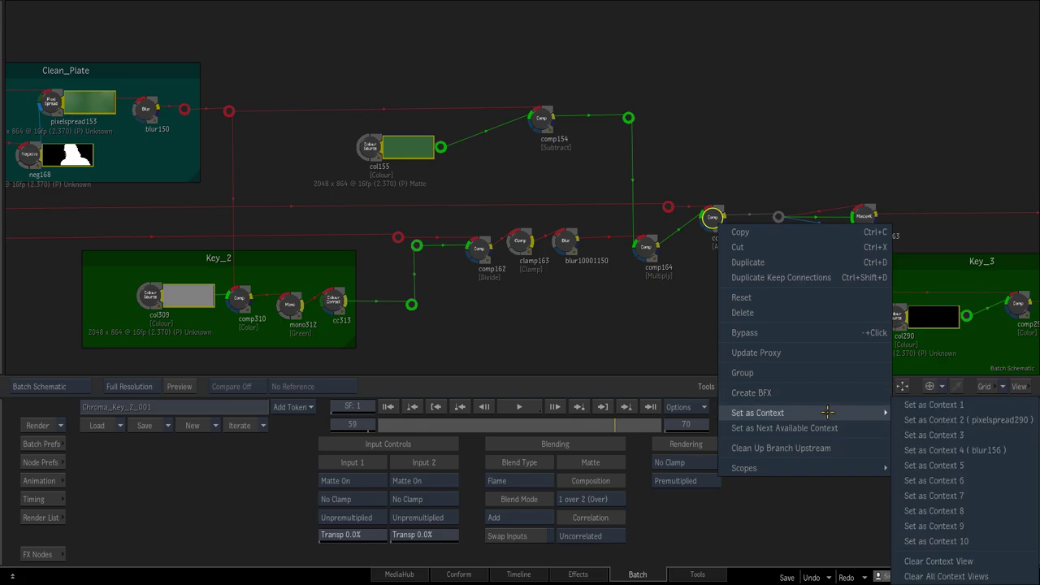
# - Assign comp165 as context 2 and clrmgmt328 as context 1
pyautogui.click(956, 420)
pyautogui.scroll(-2, 375, 331)
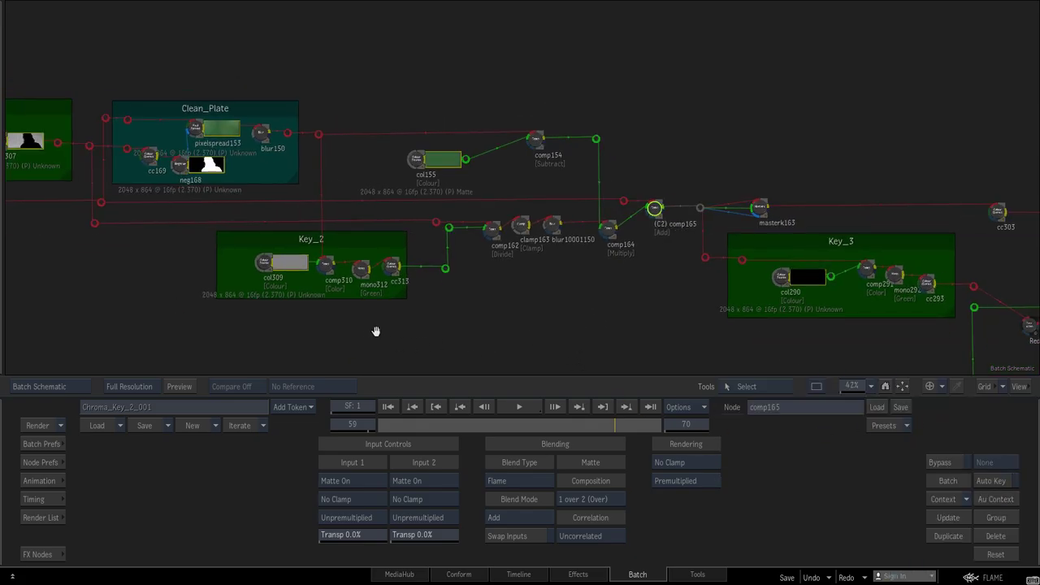
pyautogui.moveTo(376, 330)
pyautogui.mouseDown(button='middle')
pyautogui.moveTo(534, 301)
pyautogui.moveTo(404, 267)
pyautogui.mouseUp(button='middle')
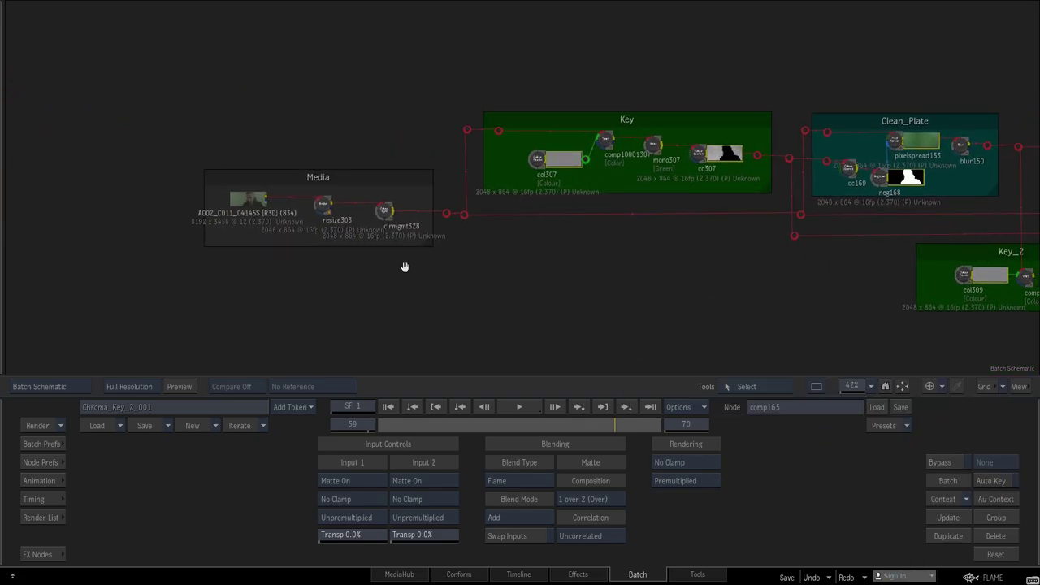
pyautogui.rightClick(381, 210)
pyautogui.moveTo(428, 403)
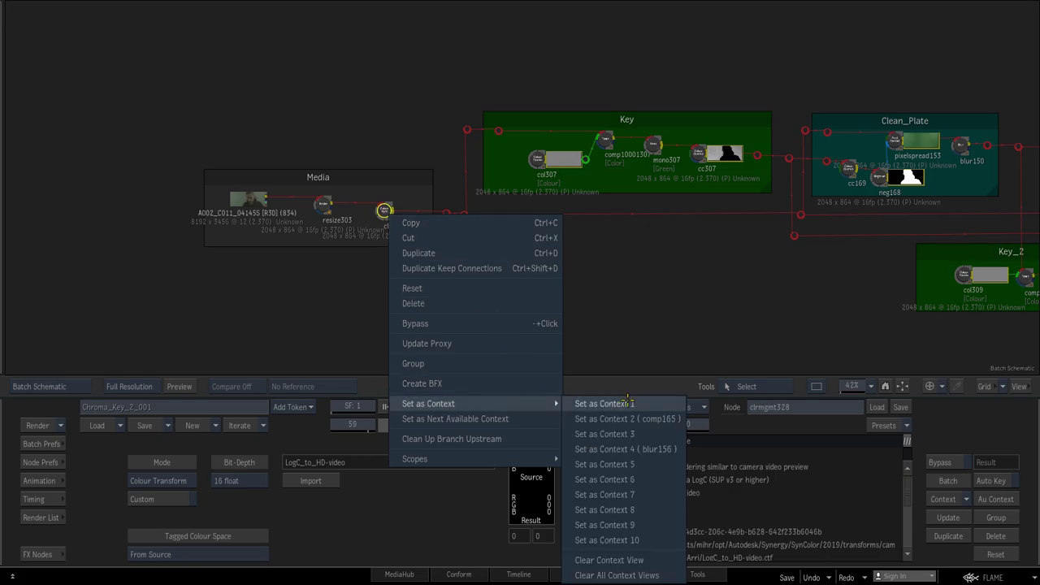
pyautogui.click(628, 403)
# - Toggle between context 1 and context 2, raising viewer exposure to 0.96
pyautogui.moveTo(881, 299); pyautogui.dragTo(806, 266, button='middle')
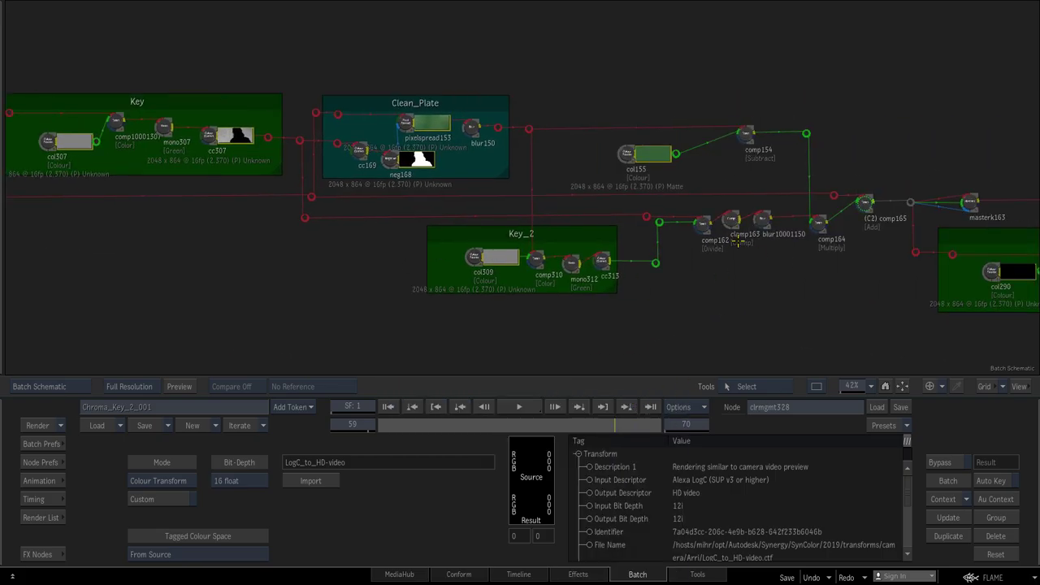
pyautogui.press('F1')
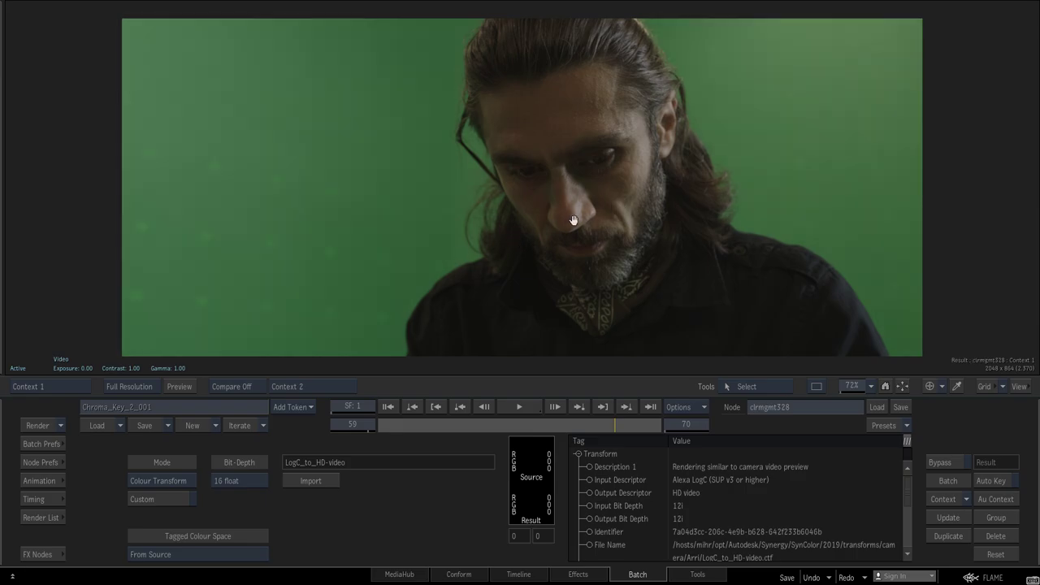
pyautogui.press('F2')
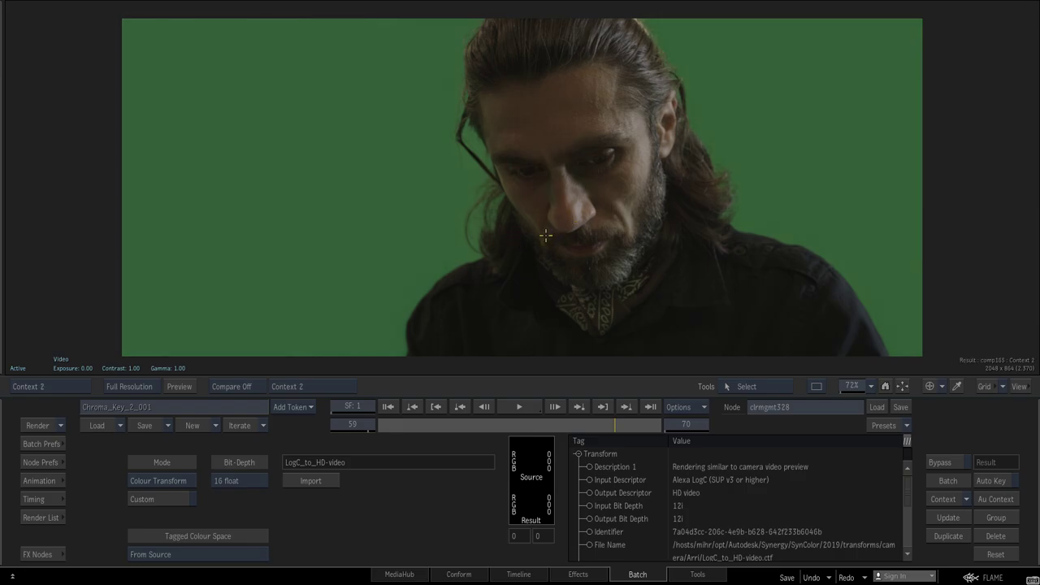
pyautogui.moveTo(613, 240); pyautogui.dragTo(681, 199)
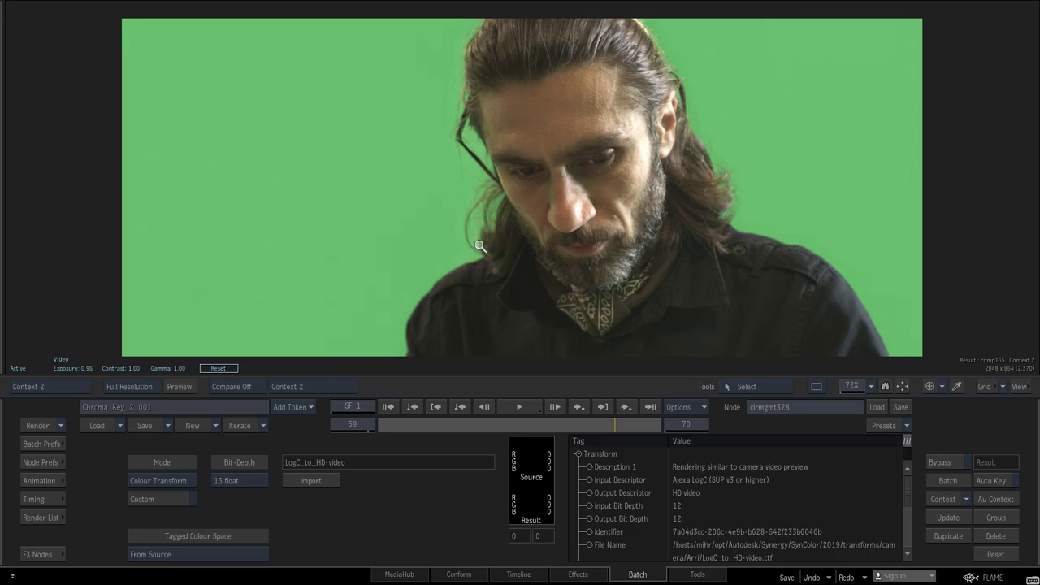
# - Zoom in and compare the hair, eyebrows and jacket shoulder across both contexts
pyautogui.scroll(3, 789, 186)
pyautogui.scroll(2, 603, 202)
pyautogui.scroll(2, 656, 282)
pyautogui.moveTo(655, 282)
pyautogui.mouseDown(button='middle')
pyautogui.moveTo(594, 225)
pyautogui.moveTo(608, 265)
pyautogui.moveTo(599, 165)
pyautogui.mouseUp(button='middle')
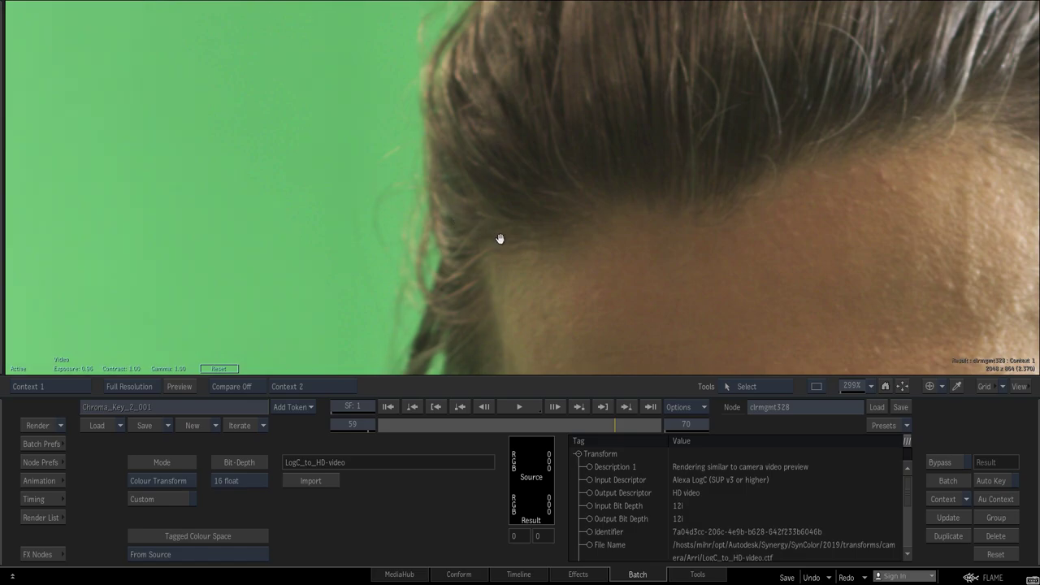
pyautogui.moveTo(499, 237)
pyautogui.mouseDown(button='middle')
pyautogui.moveTo(569, 153)
pyautogui.moveTo(572, 173)
pyautogui.mouseUp(button='middle')
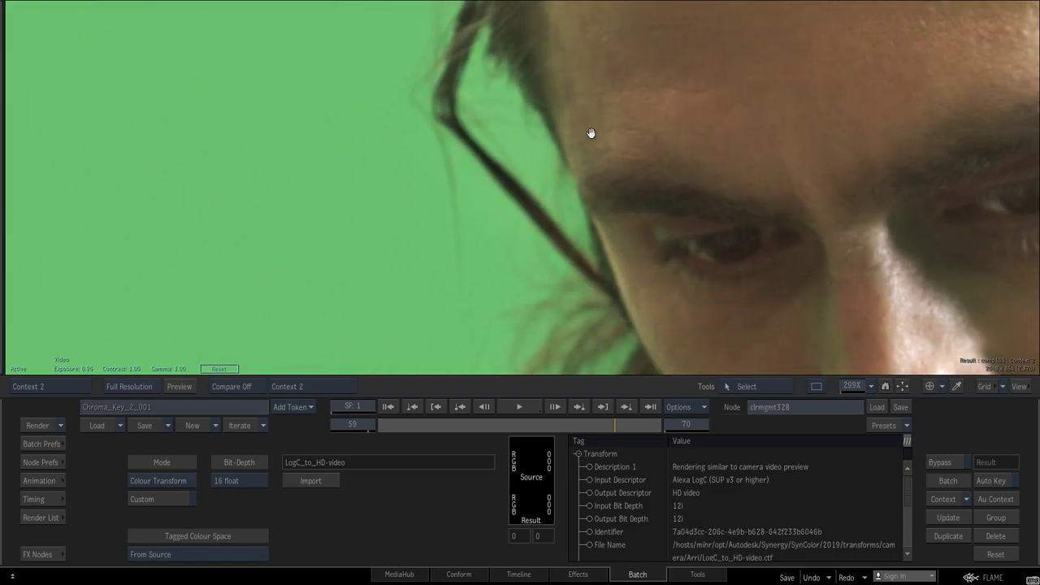
pyautogui.press('2')
pyautogui.moveTo(662, 212)
pyautogui.mouseDown(button='middle')
pyautogui.moveTo(683, 219)
pyautogui.moveTo(947, 132)
pyautogui.moveTo(747, 211)
pyautogui.mouseUp(button='middle')
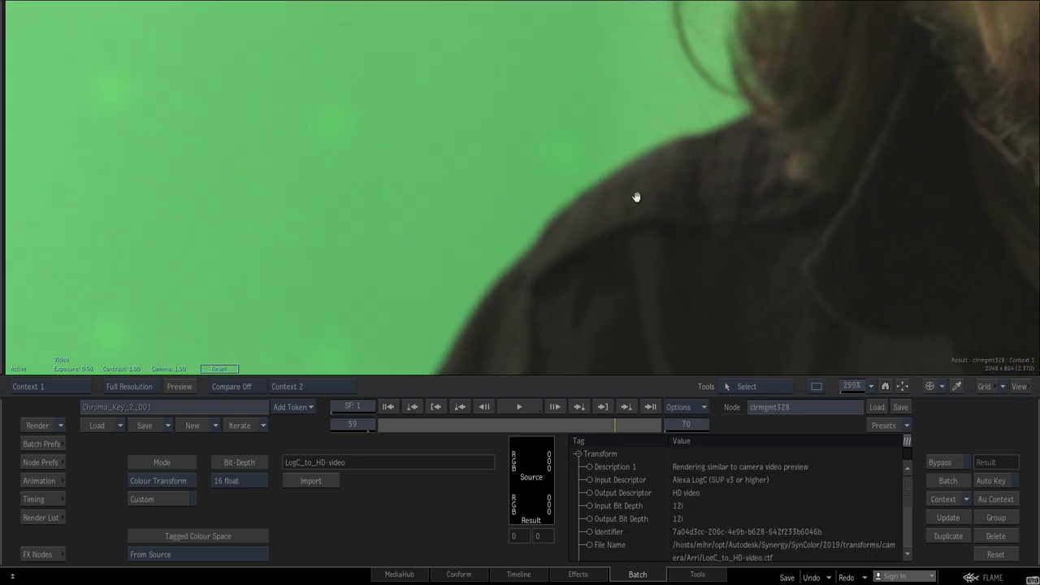
pyautogui.moveTo(914, 211); pyautogui.dragTo(947, 114, button='middle')
# - Flip contexts 1 and 2 around the beard, eye and ear, then zoom out to the schematic
pyautogui.press('1')
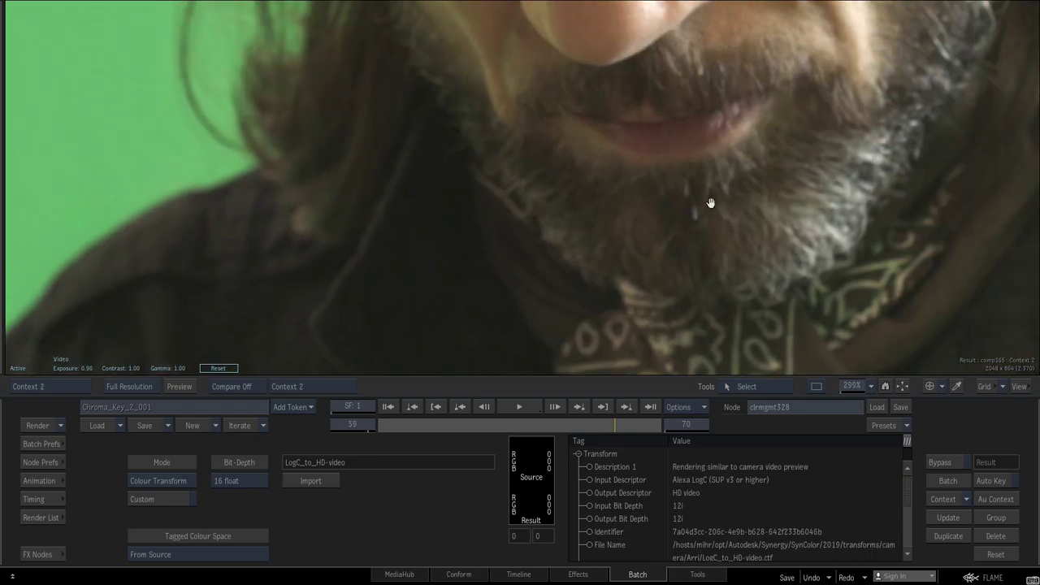
pyautogui.moveTo(919, 160); pyautogui.dragTo(687, 293, button='middle')
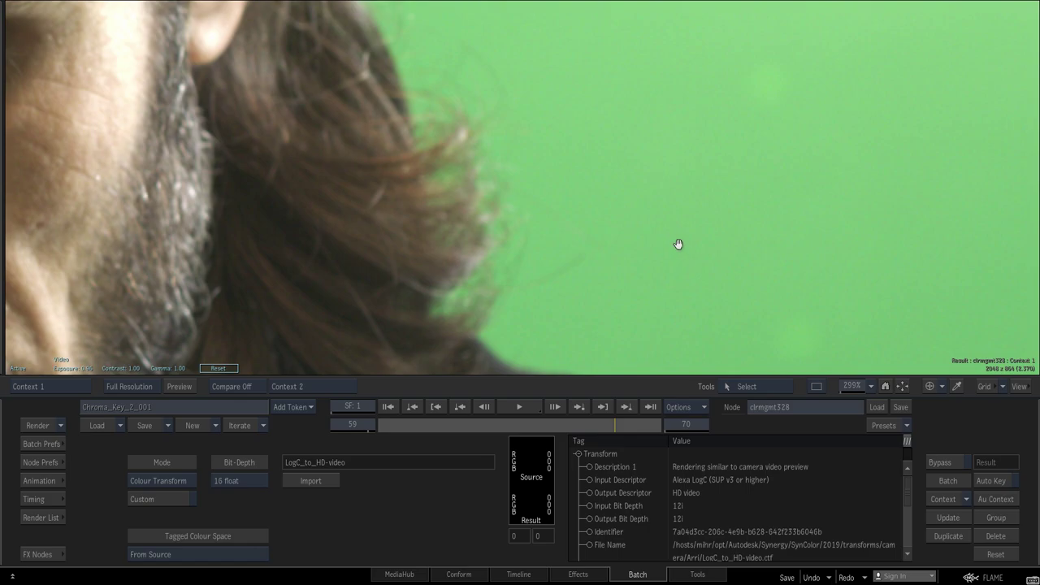
pyautogui.press('2')
pyautogui.moveTo(639, 230); pyautogui.dragTo(747, 257, button='middle')
pyautogui.press('1')
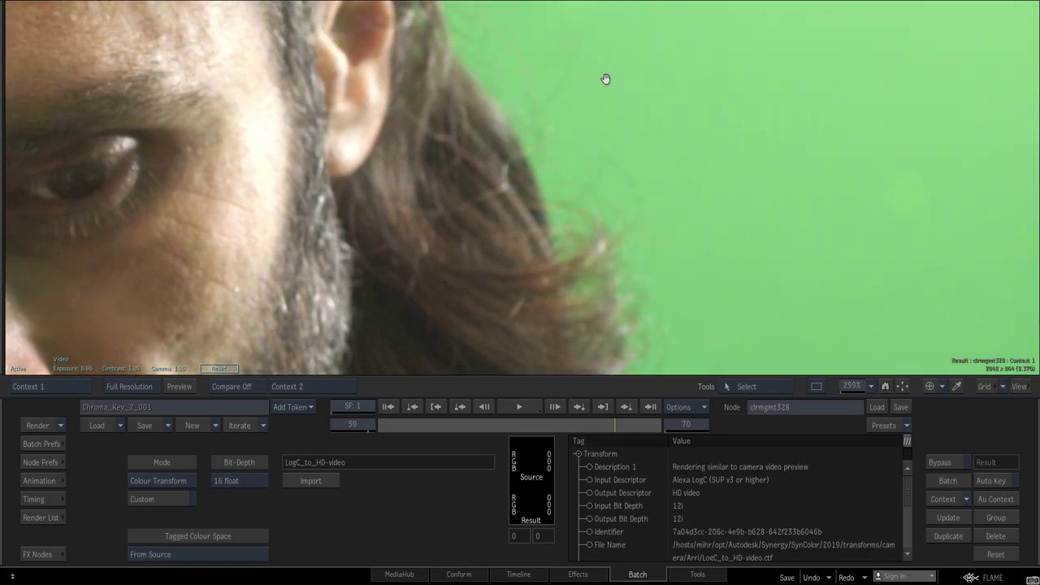
pyautogui.moveTo(603, 81); pyautogui.dragTo(576, 219, button='middle')
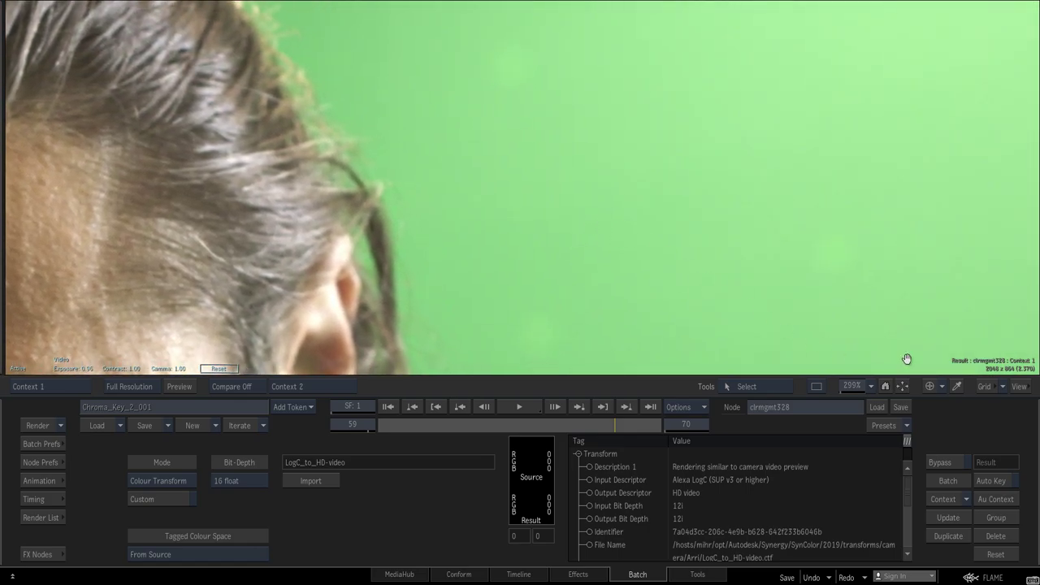
pyautogui.moveTo(851, 386); pyautogui.dragTo(741, 186)
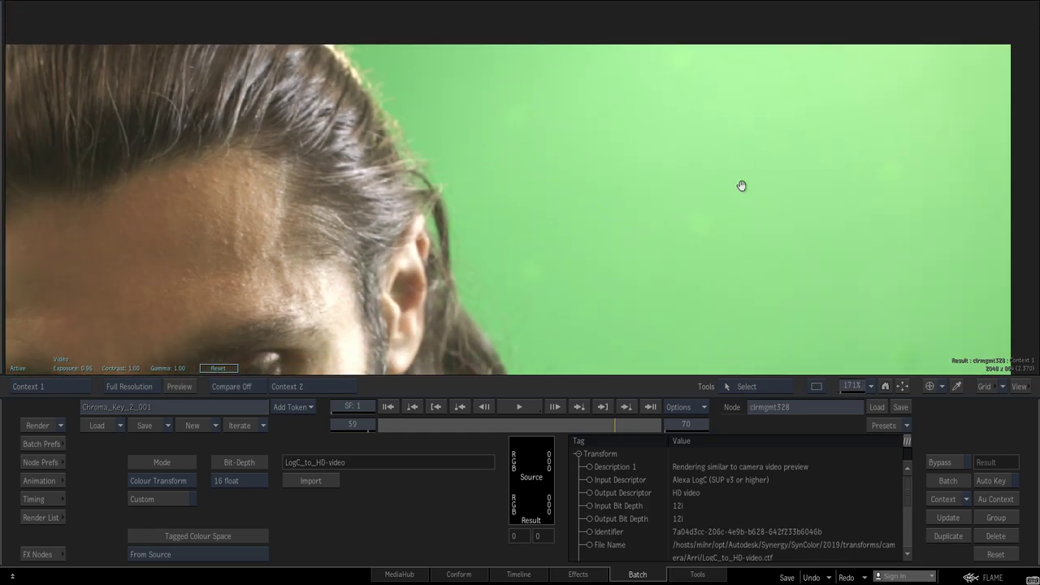
pyautogui.press('2')
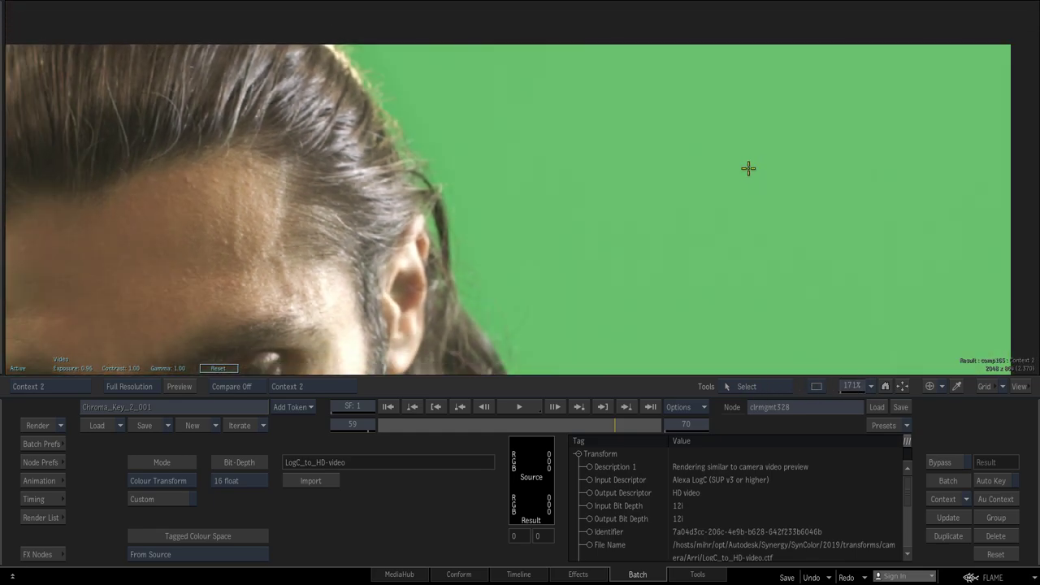
pyautogui.press('F4')
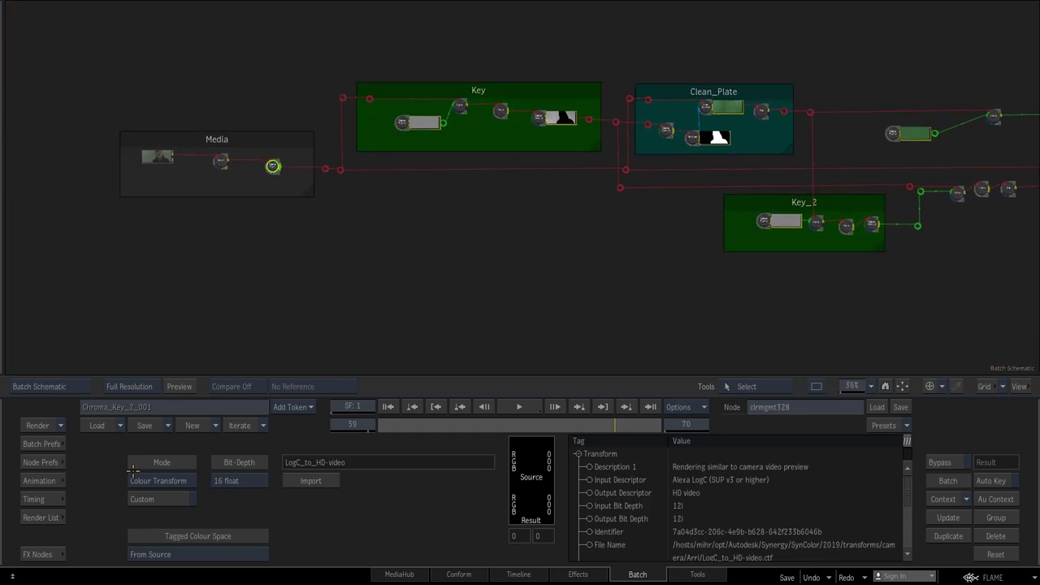
# - Add a Colour Correct node cc170 with saturation 0 and strongly raised contrast
pyautogui.click(38, 554)
pyautogui.click(441, 449)
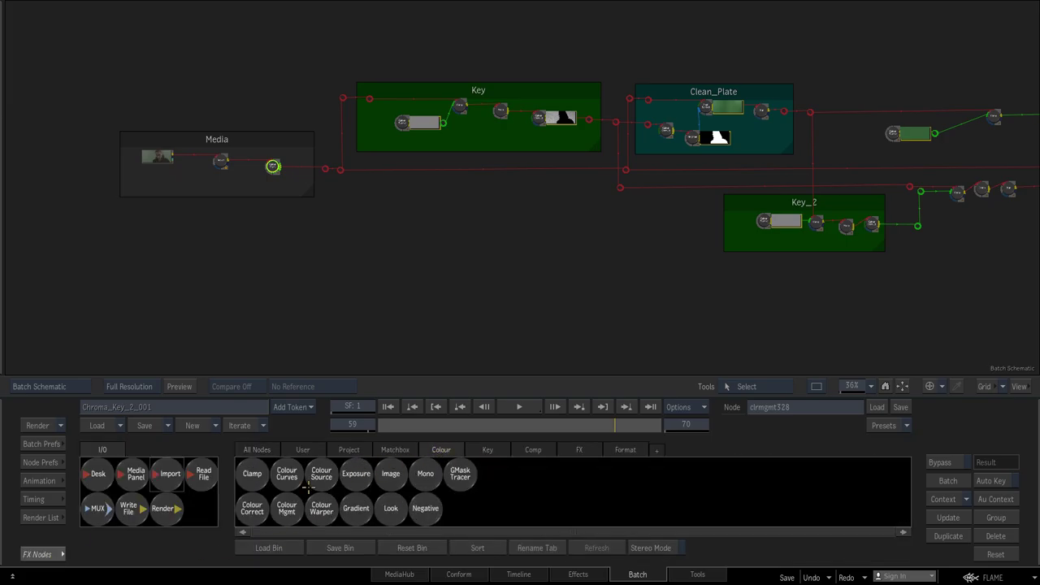
pyautogui.click(252, 507)
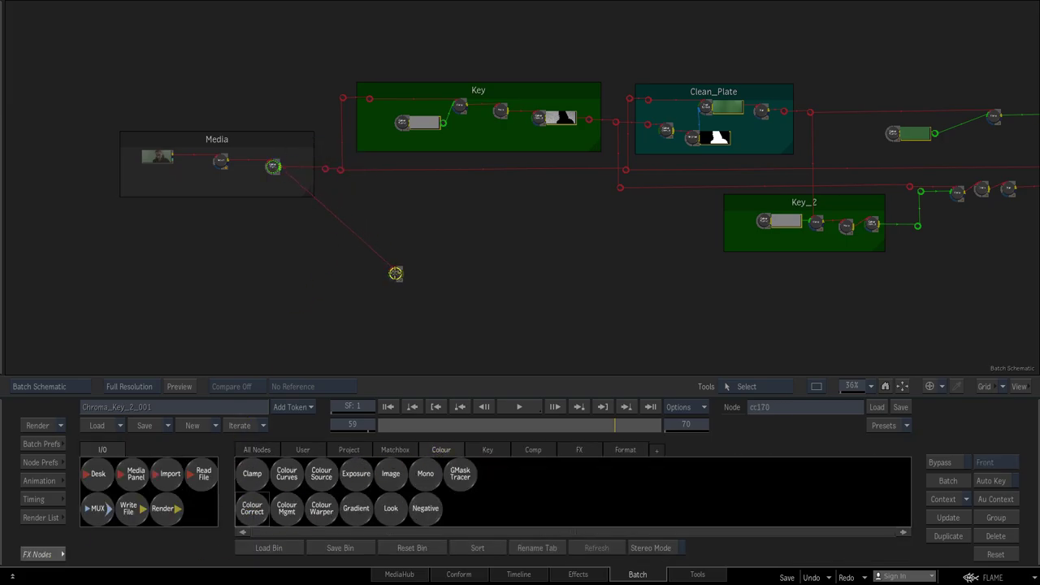
pyautogui.click(394, 273)
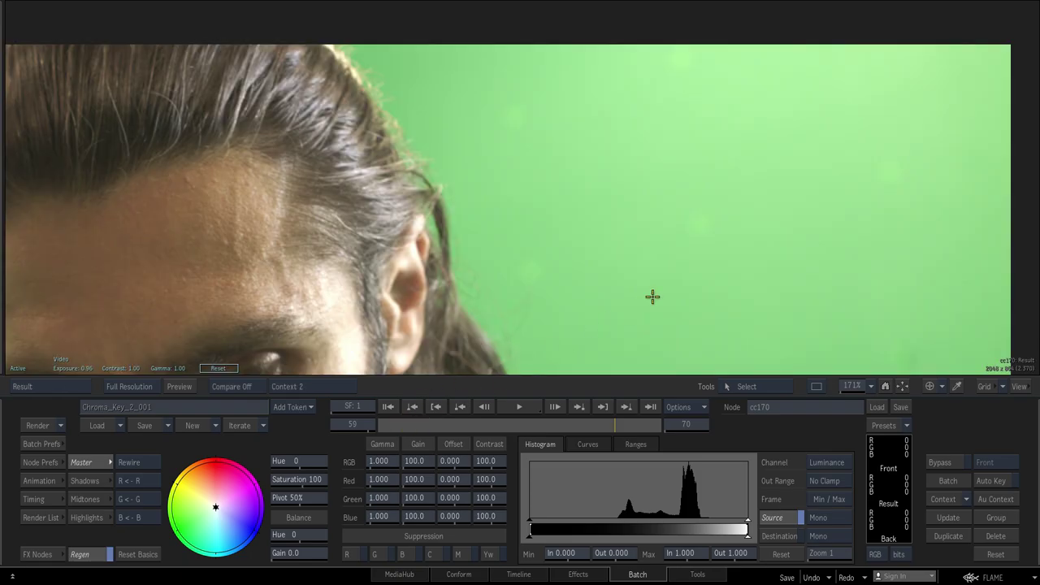
pyautogui.press('Home')
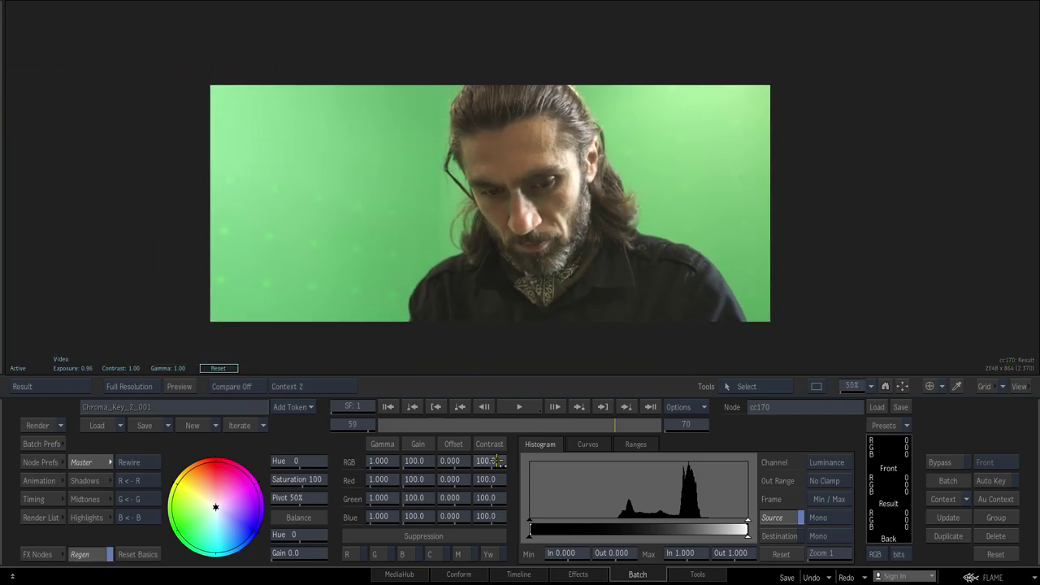
pyautogui.moveTo(497, 460); pyautogui.dragTo(476, 460)
pyautogui.click(296, 478)
pyautogui.click(279, 460)
pyautogui.click(339, 448)
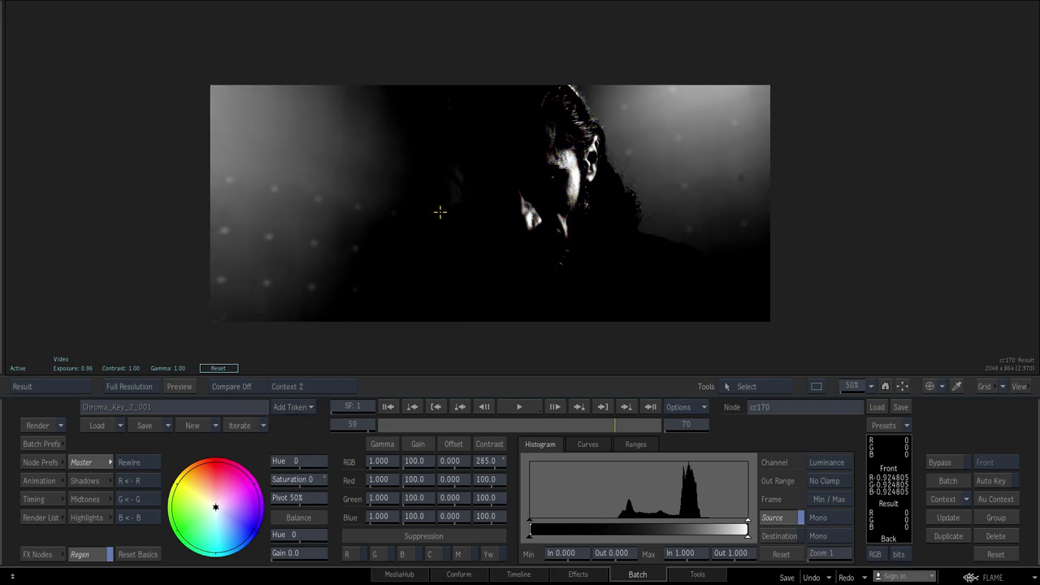
# - Link cc170 to comp165's output and view it, lowering contrast to lift the blacks
pyautogui.press('`')
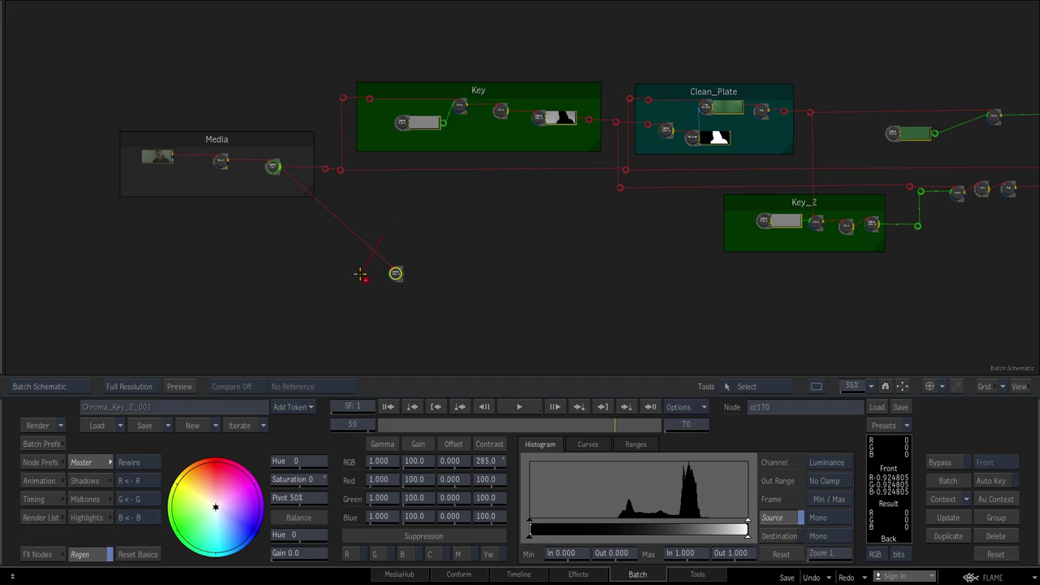
pyautogui.click(361, 274)
pyautogui.moveTo(912, 267)
pyautogui.mouseDown(button='middle')
pyautogui.moveTo(647, 267)
pyautogui.moveTo(400, 302)
pyautogui.mouseUp(button='middle')
pyautogui.scroll(1, 706, 261)
pyautogui.moveTo(350, 320)
pyautogui.mouseDown()
pyautogui.moveTo(615, 205)
pyautogui.moveTo(596, 195)
pyautogui.moveTo(575, 273)
pyautogui.moveTo(585, 286)
pyautogui.mouseUp()
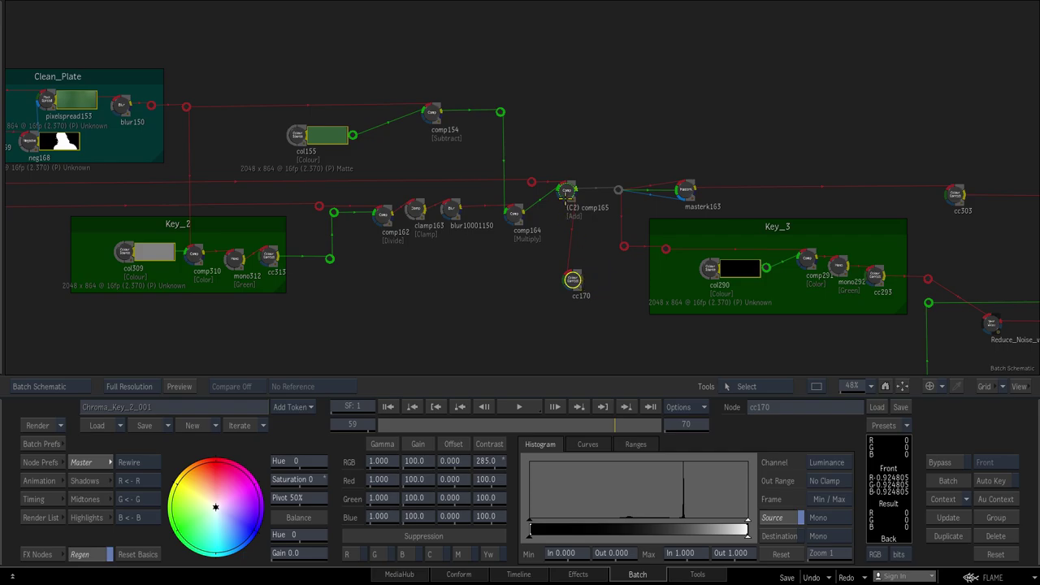
pyautogui.press('F4')
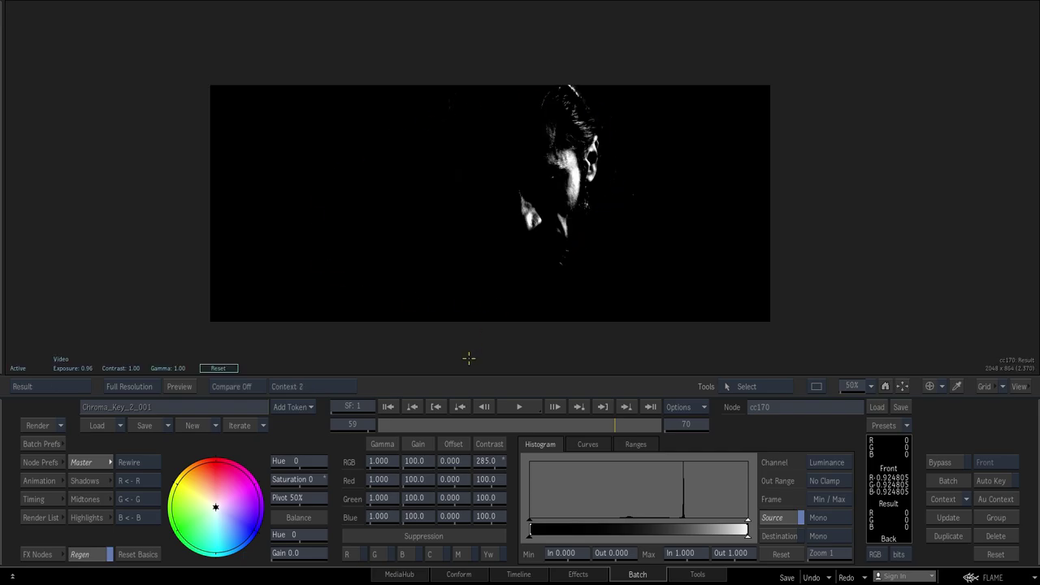
pyautogui.moveTo(491, 463); pyautogui.dragTo(419, 470)
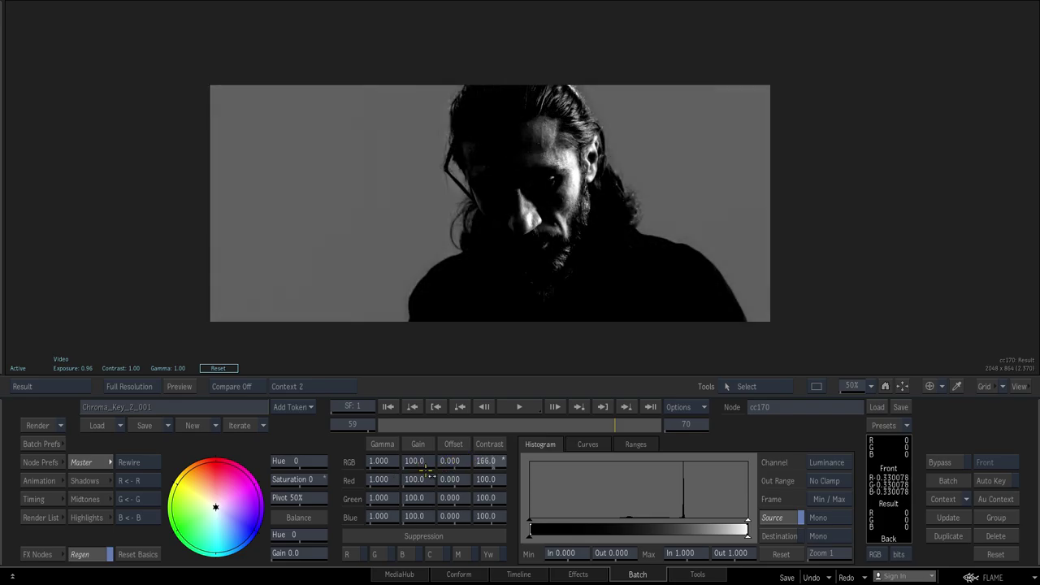
# - Delete the temporary cc170 node and open the masterk163 keyer in Key_3
pyautogui.press('F4')
pyautogui.press('Delete')
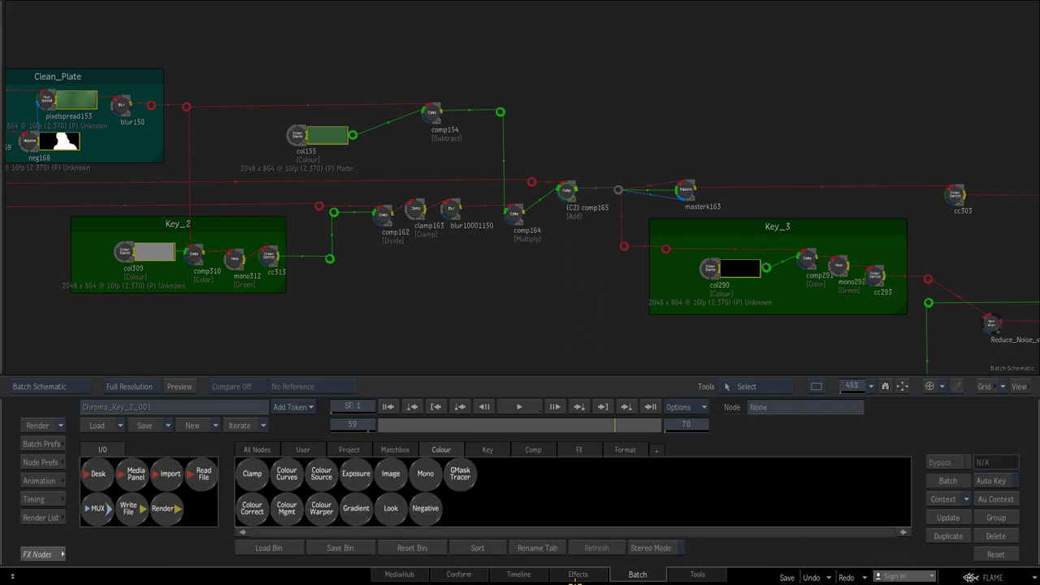
pyautogui.moveTo(606, 303); pyautogui.dragTo(429, 304, button='middle')
pyautogui.moveTo(569, 109); pyautogui.dragTo(469, 76, button='middle')
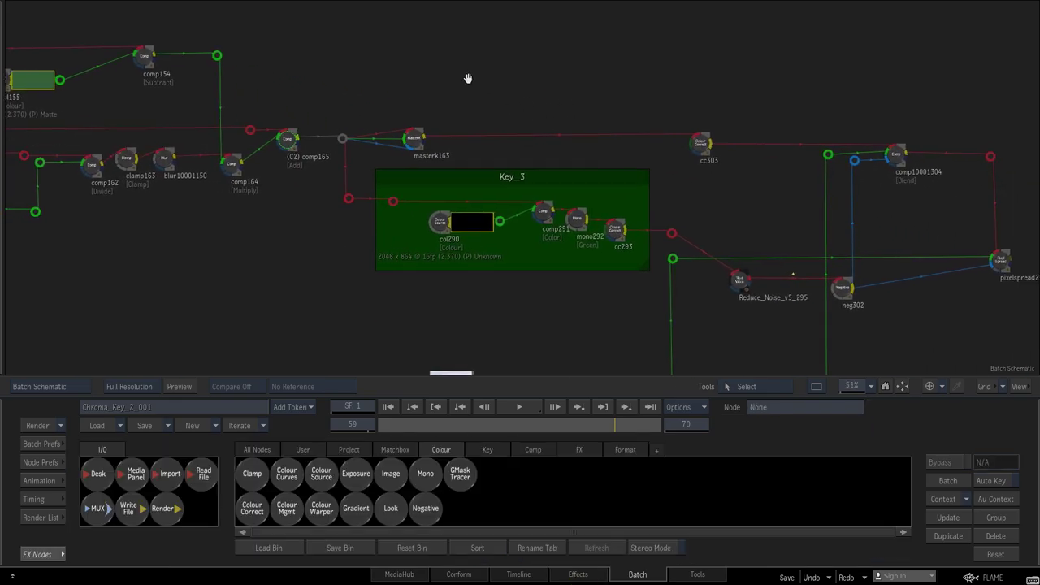
pyautogui.click(437, 220)
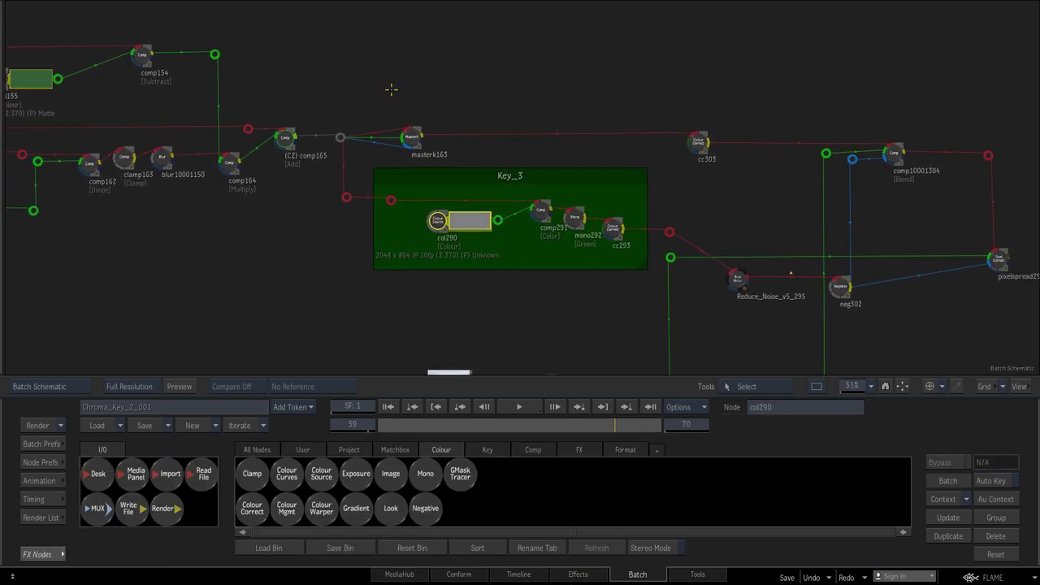
pyautogui.click(411, 136)
pyautogui.doubleClick(412, 135)
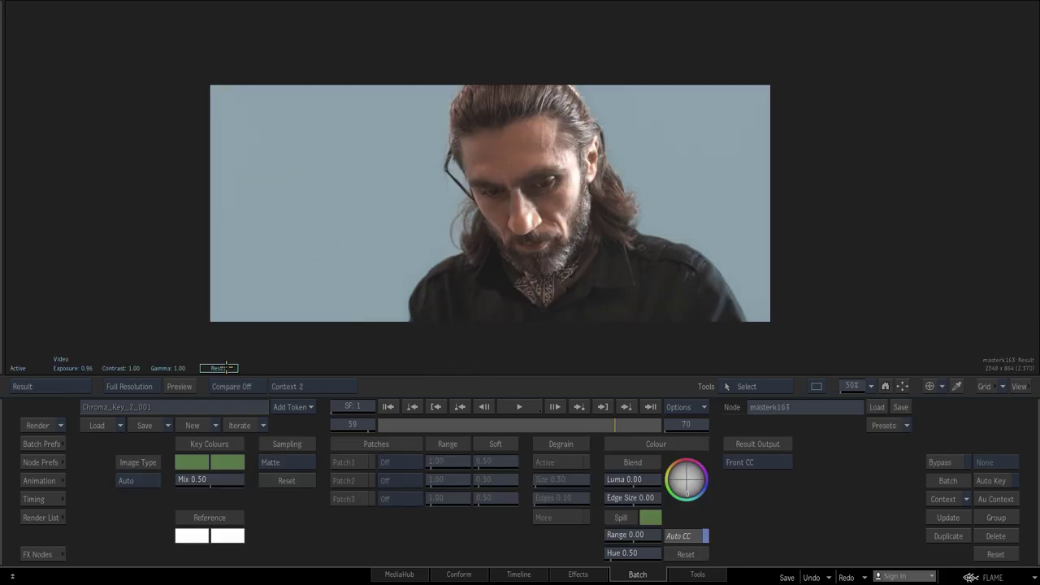
# - Reset viewer exposure to normal, glance at comp165, then return to masterk163
pyautogui.click(226, 367)
pyautogui.press('Tab')
pyautogui.click(286, 139)
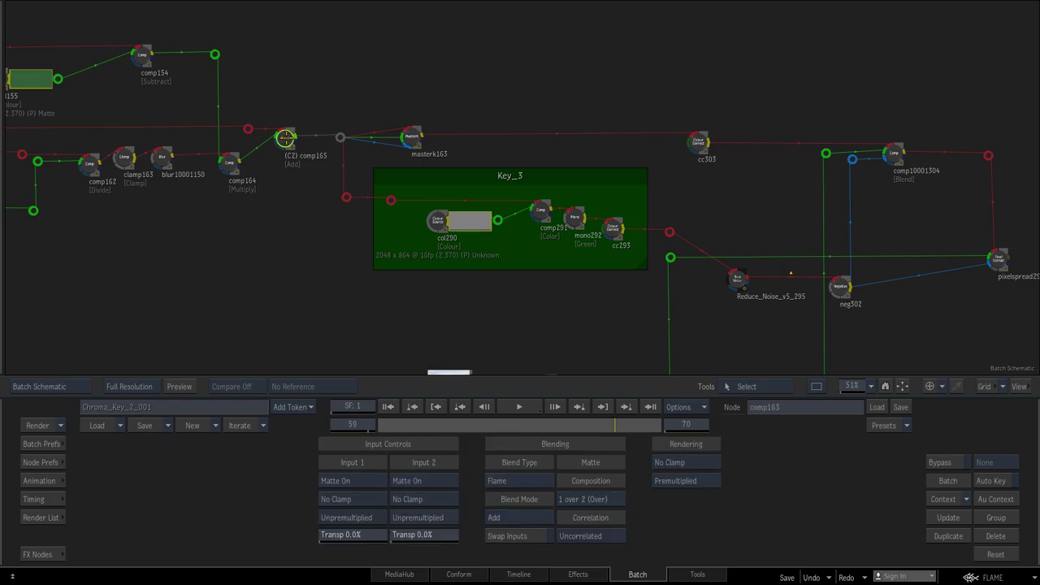
pyautogui.press('Tab')
pyautogui.press('Tab')
pyautogui.click(411, 137)
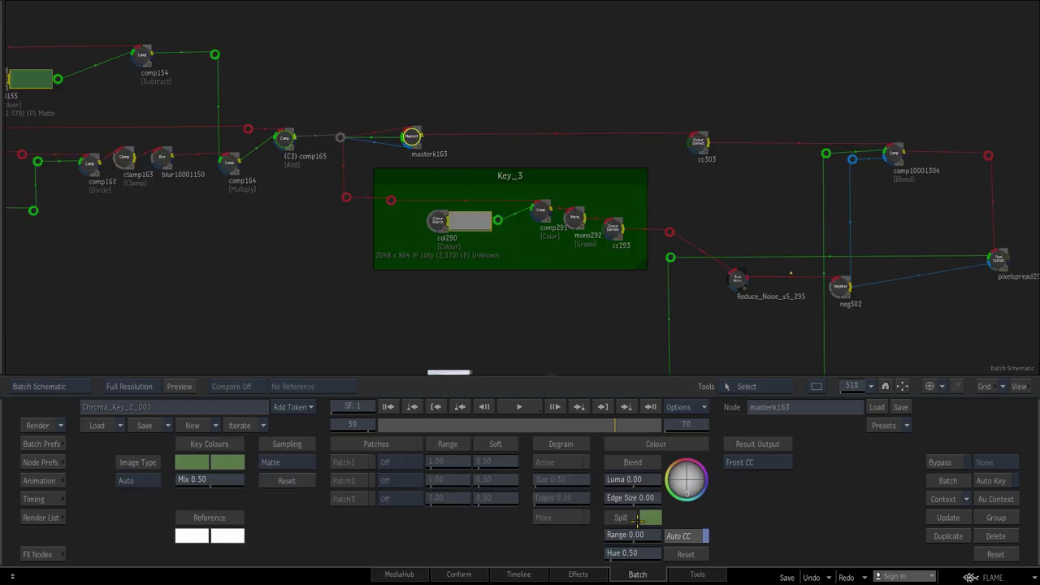
# - View masterk163's Result output over grey, revert to Front CC, and load cc293
pyautogui.press('Tab')
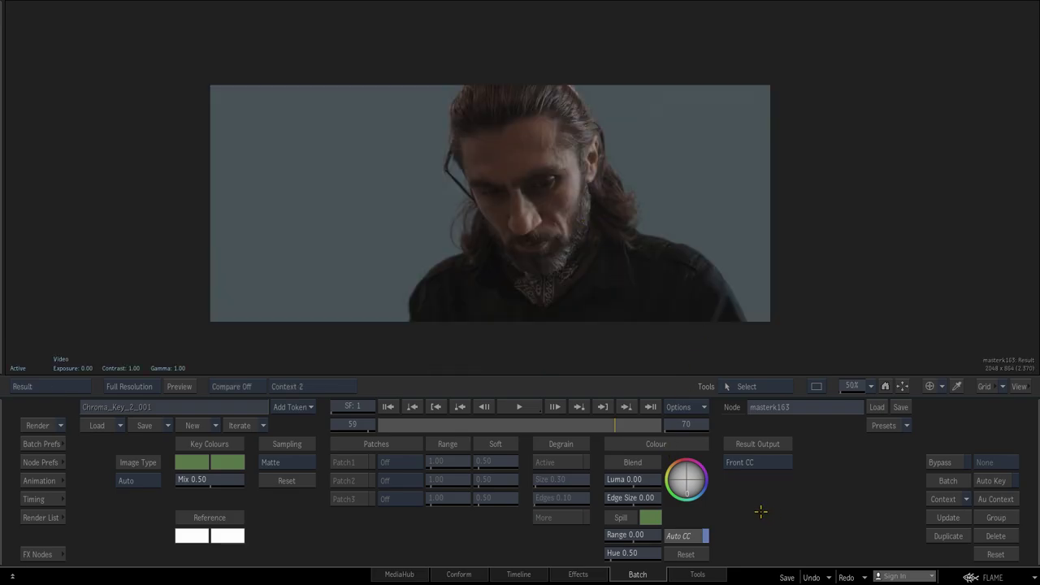
pyautogui.click(758, 462)
pyautogui.click(759, 461)
pyautogui.click(768, 438)
pyautogui.press('Tab')
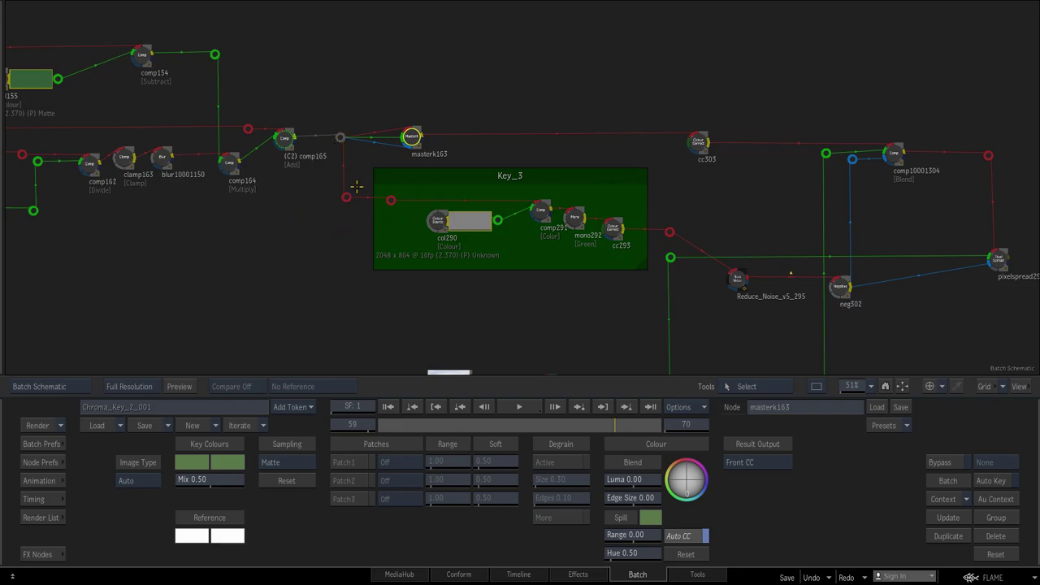
pyautogui.moveTo(562, 302)
pyautogui.mouseDown(button='middle')
pyautogui.moveTo(462, 287)
pyautogui.moveTo(516, 175)
pyautogui.mouseUp(button='middle')
pyautogui.click(495, 179)
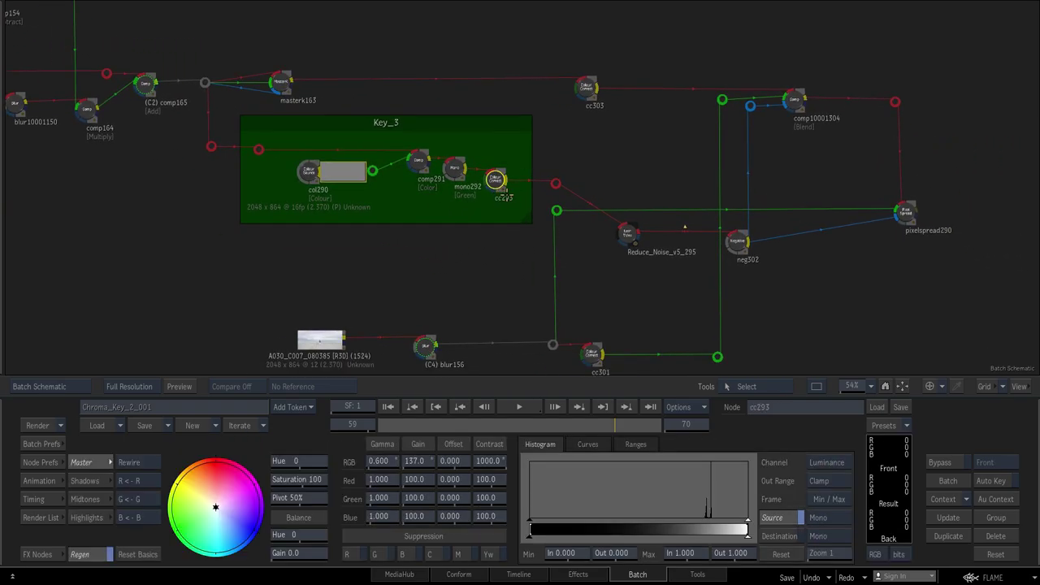
# - Inspect cc293's silhouette matte, zooming in on the hair edge and back out
pyautogui.press('F4')
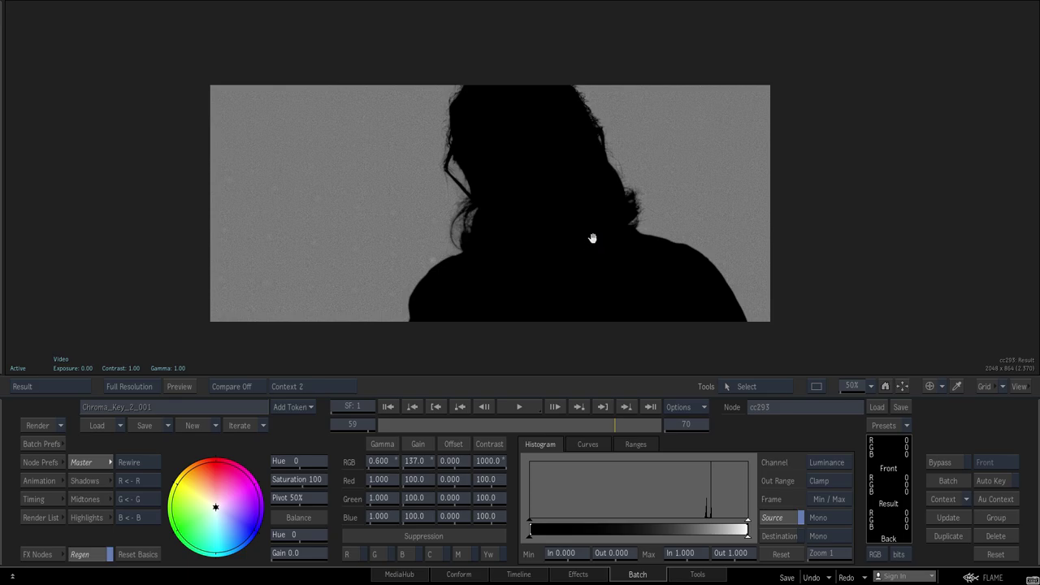
pyautogui.scroll(5, 543, 244)
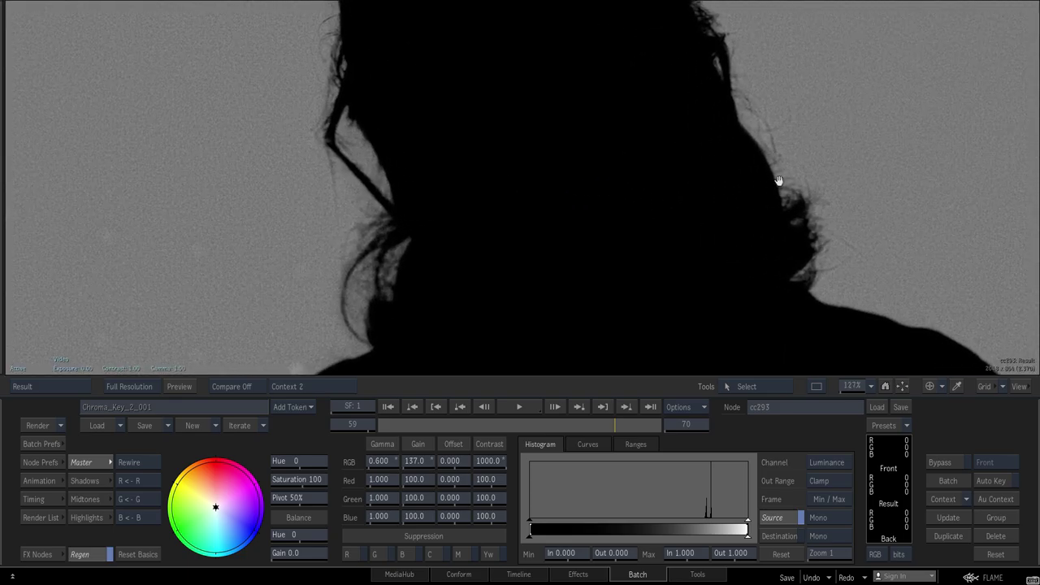
pyautogui.moveTo(778, 179)
pyautogui.mouseDown(button='middle')
pyautogui.moveTo(598, 261)
pyautogui.moveTo(696, 225)
pyautogui.mouseUp(button='middle')
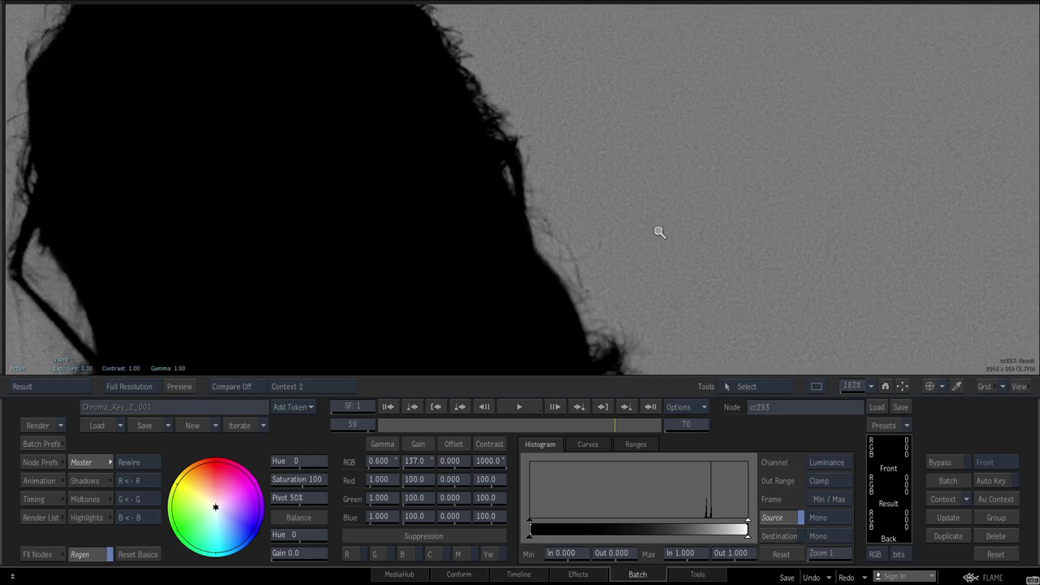
pyautogui.scroll(-2, 675, 178)
pyautogui.moveTo(675, 177); pyautogui.dragTo(649, 237, button='middle')
pyautogui.scroll(-3, 582, 242)
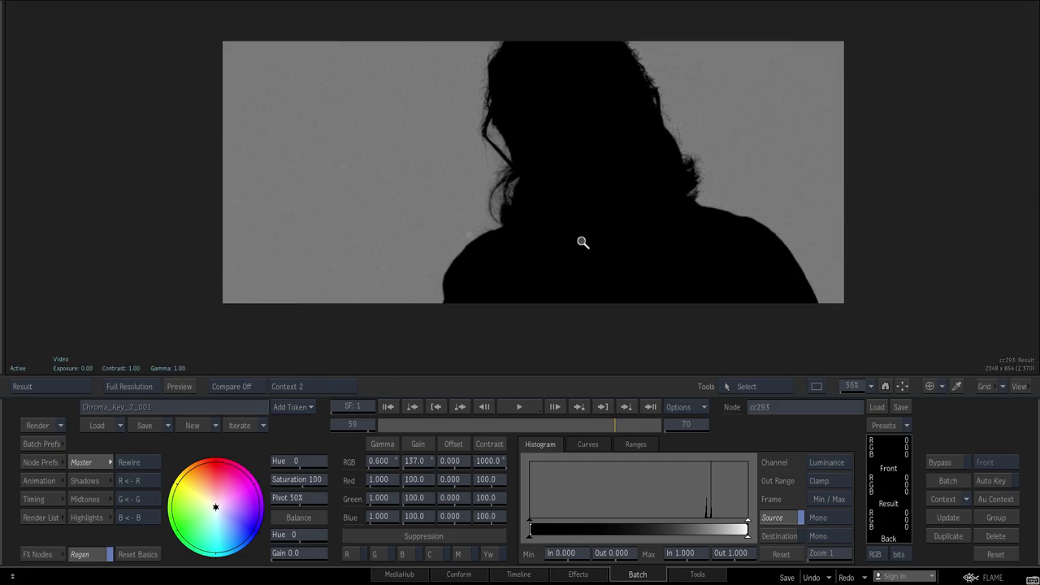
pyautogui.scroll(1, 585, 234)
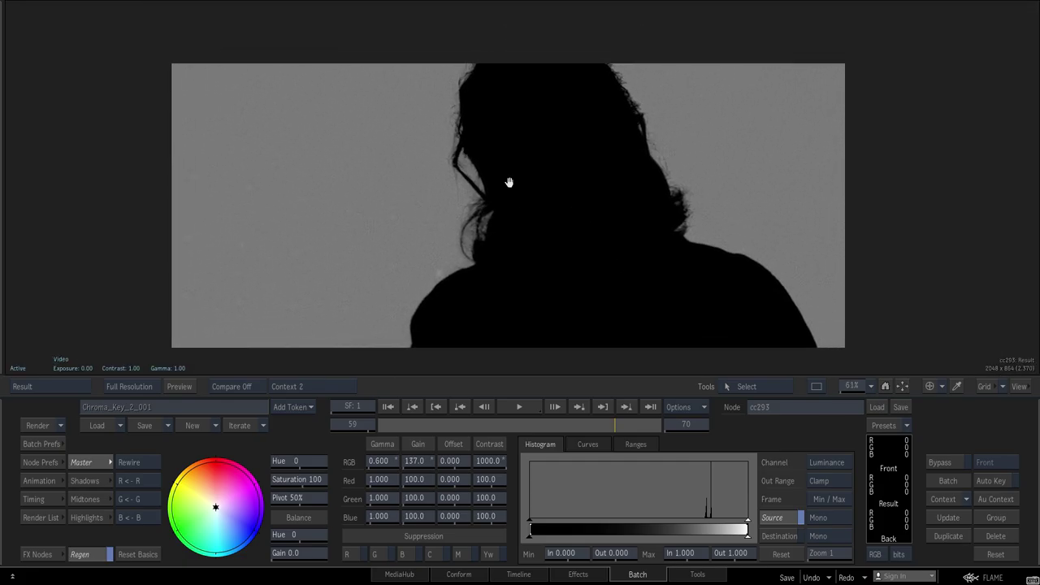
pyautogui.moveTo(508, 181); pyautogui.dragTo(504, 174, button='middle')
pyautogui.press('Tab')
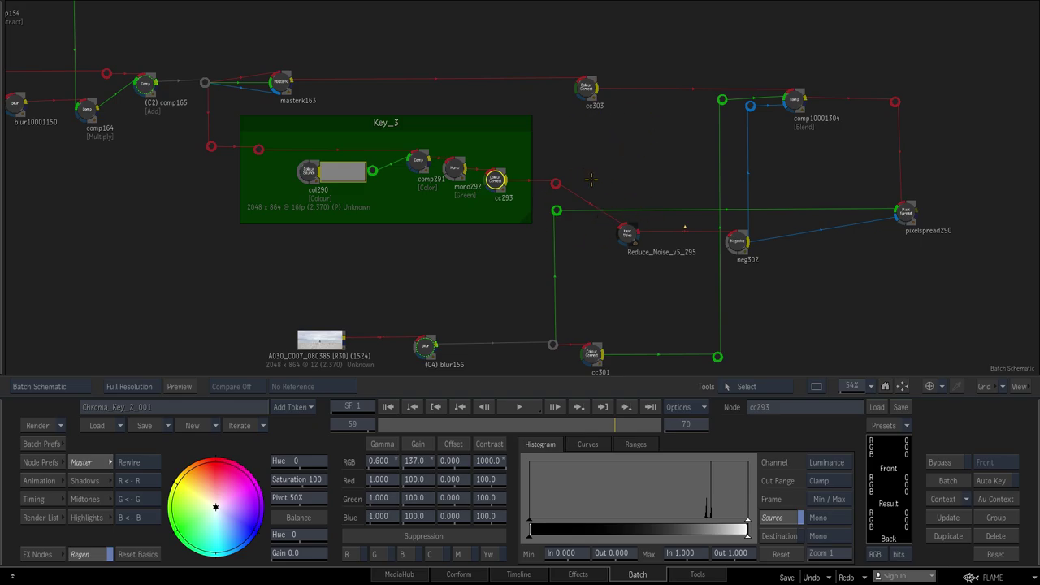
# - Enable Reduce_Noise_v5_295 and examine its effect on the matte's hair edge up close
pyautogui.click(628, 233)
pyautogui.press('Tab')
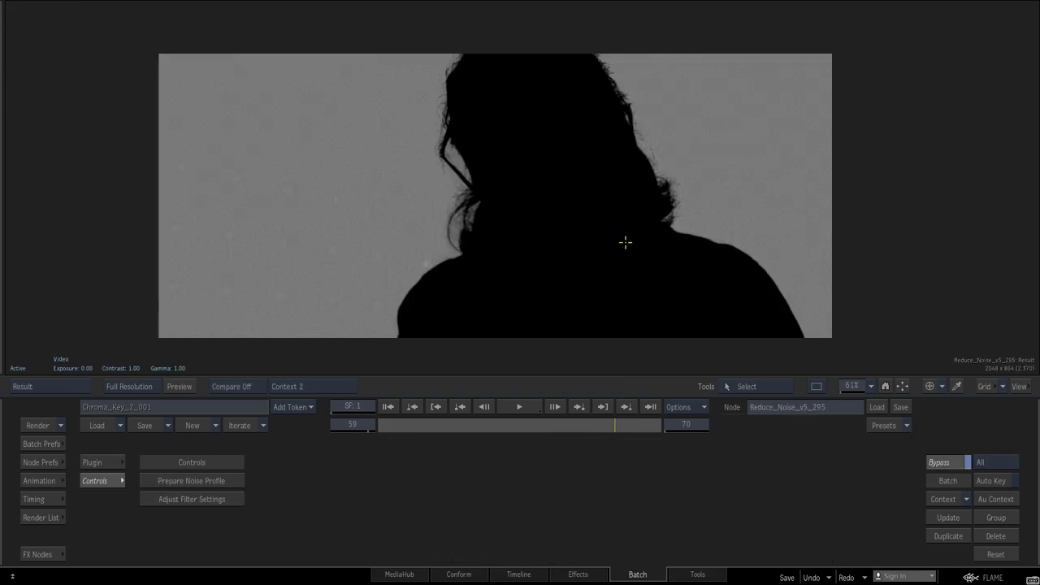
pyautogui.moveTo(595, 216); pyautogui.dragTo(617, 216)
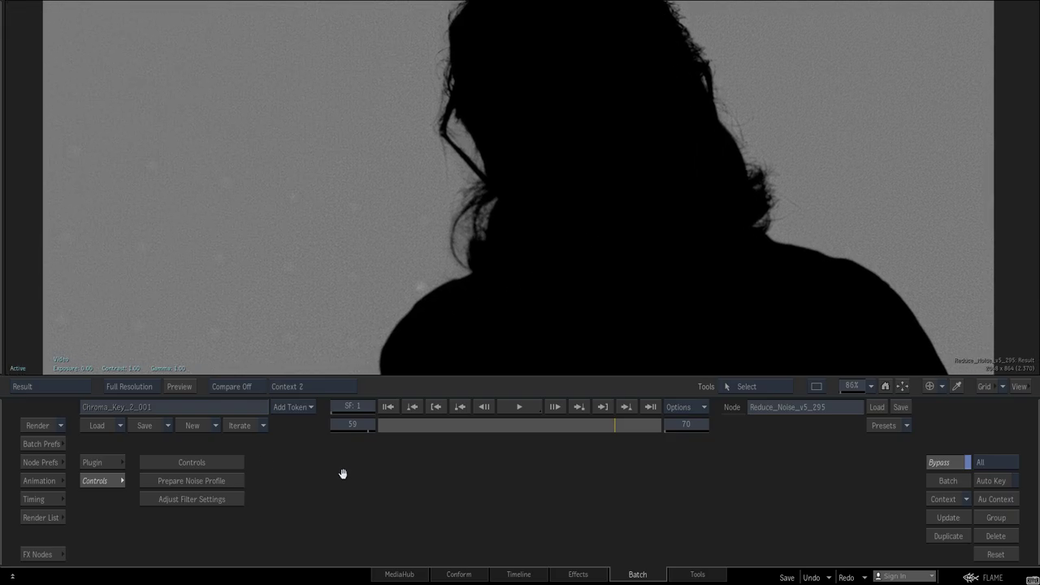
pyautogui.press('b')
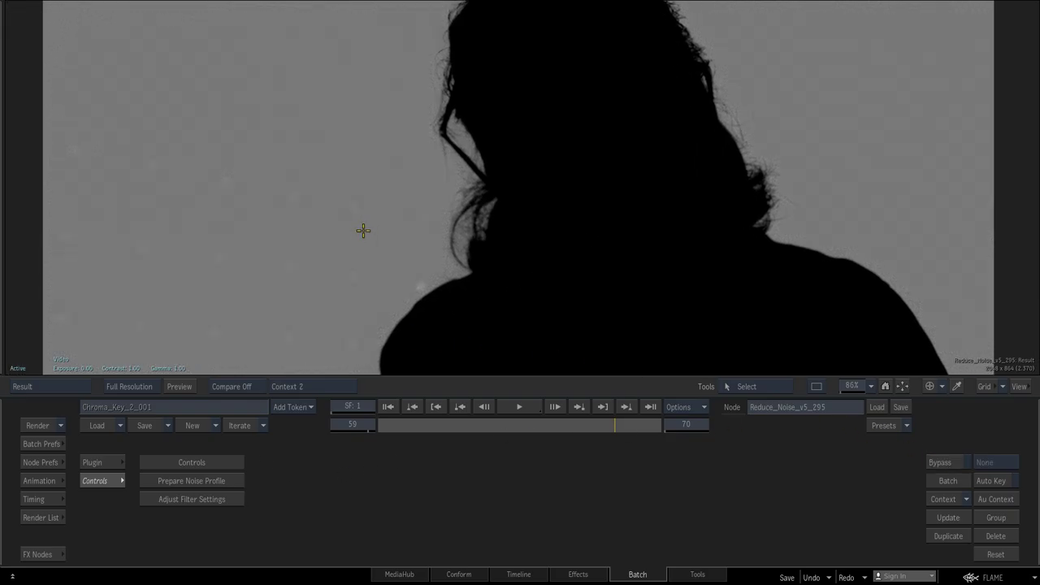
pyautogui.moveTo(856, 138)
pyautogui.mouseDown()
pyautogui.moveTo(661, 216)
pyautogui.moveTo(853, 160)
pyautogui.mouseUp()
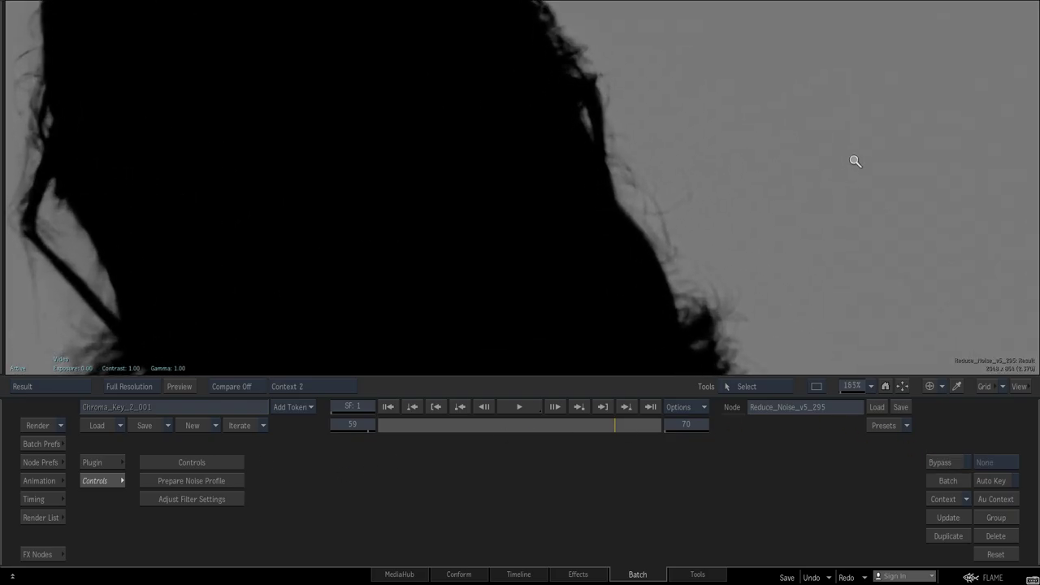
pyautogui.moveTo(663, 253)
pyautogui.mouseDown()
pyautogui.moveTo(708, 181)
pyautogui.moveTo(696, 123)
pyautogui.moveTo(564, 267)
pyautogui.moveTo(564, 251)
pyautogui.moveTo(643, 290)
pyautogui.moveTo(660, 246)
pyautogui.moveTo(590, 348)
pyautogui.mouseUp()
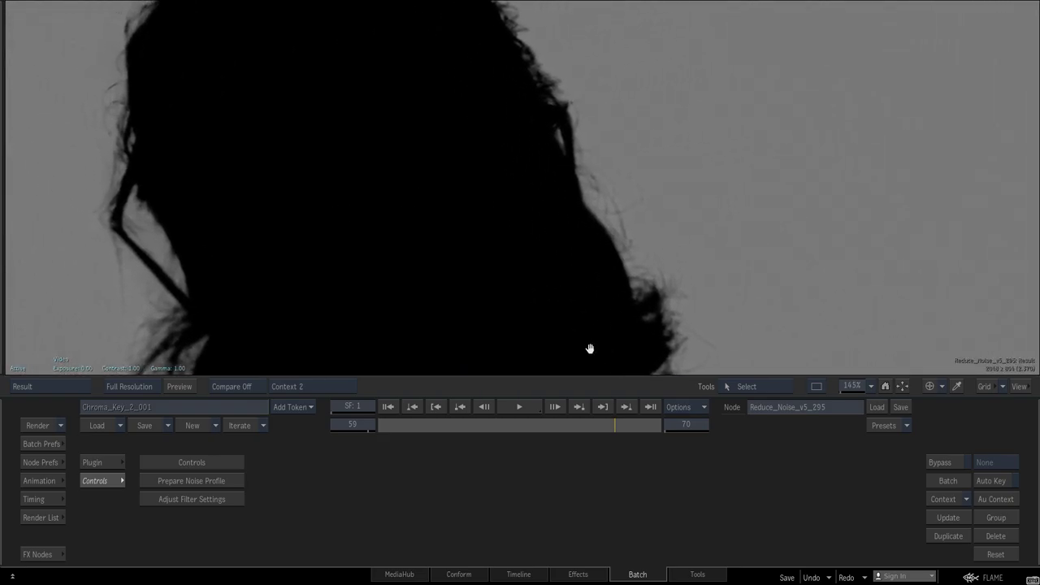
pyautogui.press('Tab')
# - Bypass Reduce_Noise_v5_295 again and load the cc303 colour correction
pyautogui.click(940, 461)
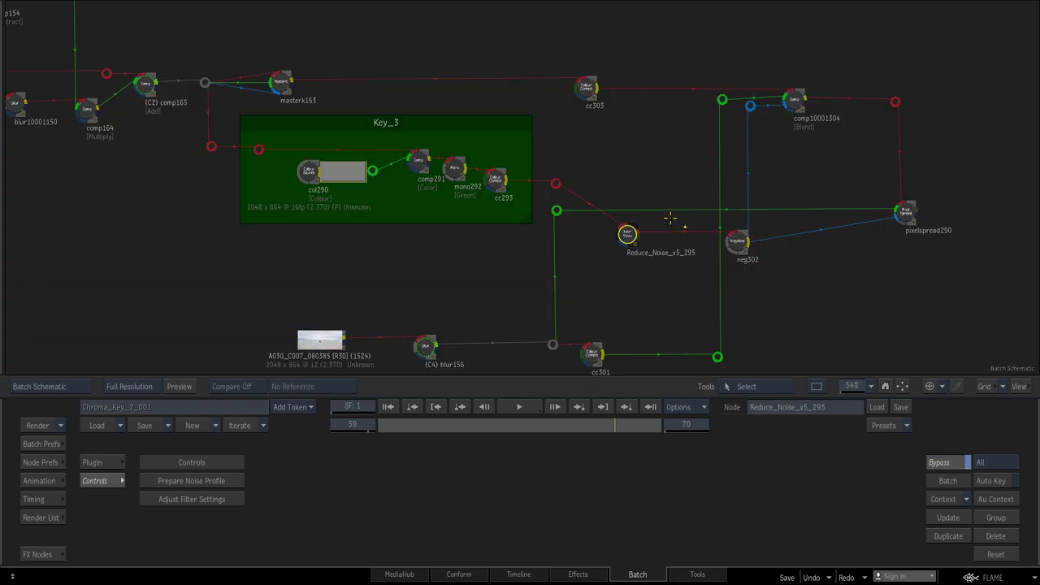
pyautogui.moveTo(647, 151); pyautogui.dragTo(573, 129, button='middle')
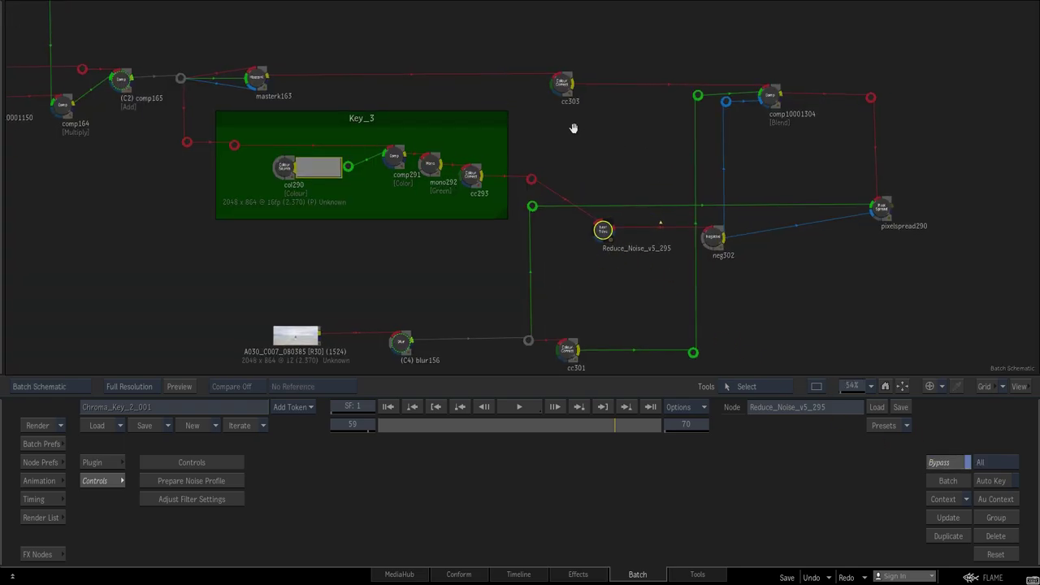
pyautogui.click(561, 83)
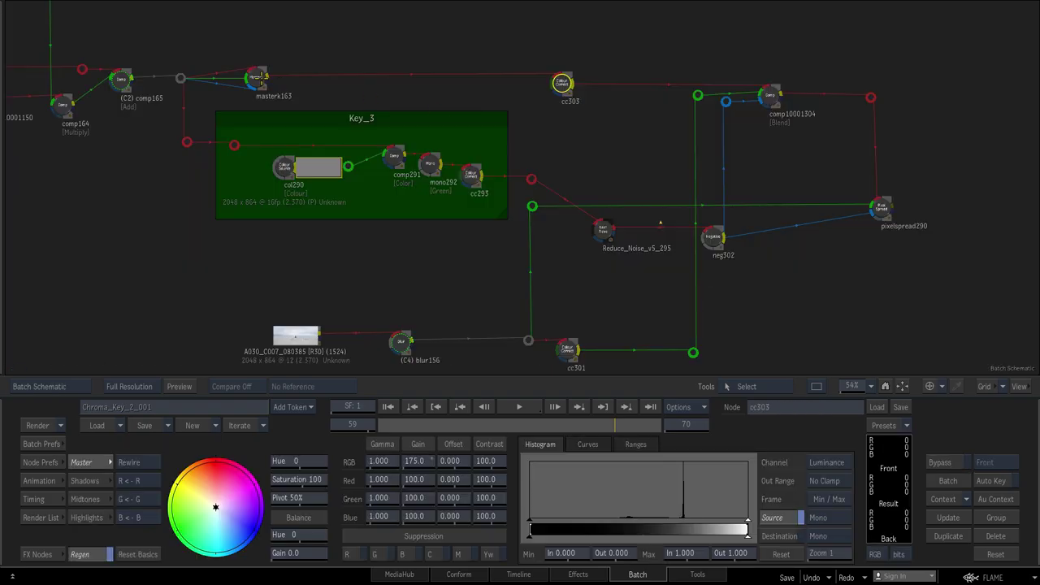
# - Compare masterk163 with cc303 and view cc303's result at an earlier frame
pyautogui.click(257, 77)
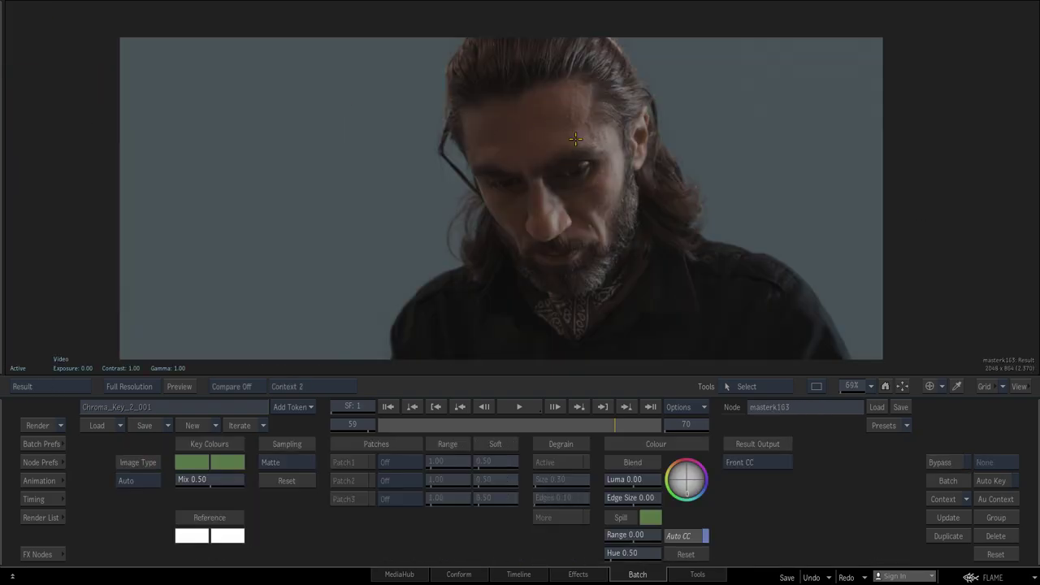
pyautogui.click(562, 83)
pyautogui.press('F4')
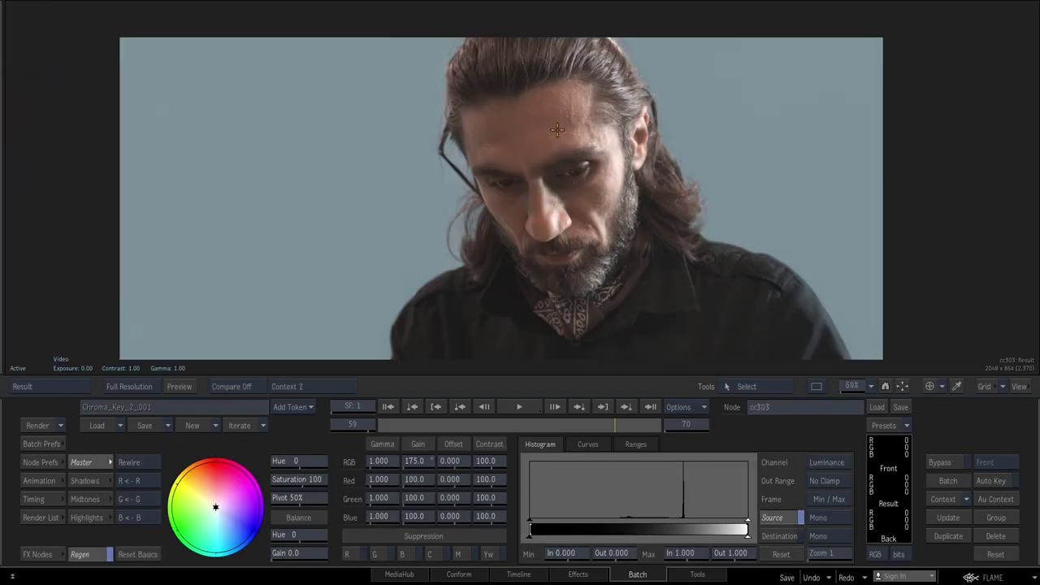
pyautogui.moveTo(600, 422); pyautogui.dragTo(573, 424)
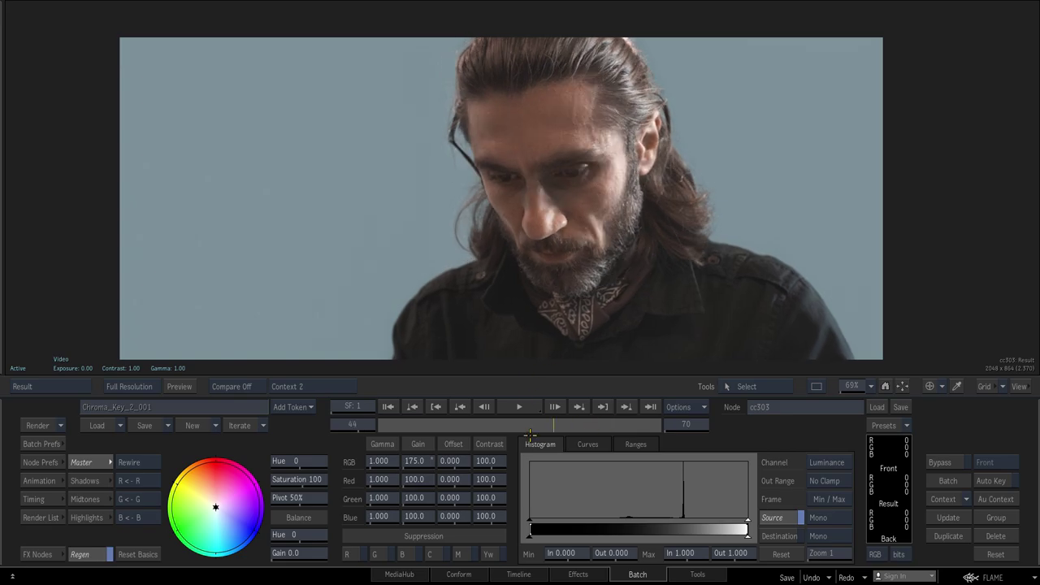
pyautogui.press('F4')
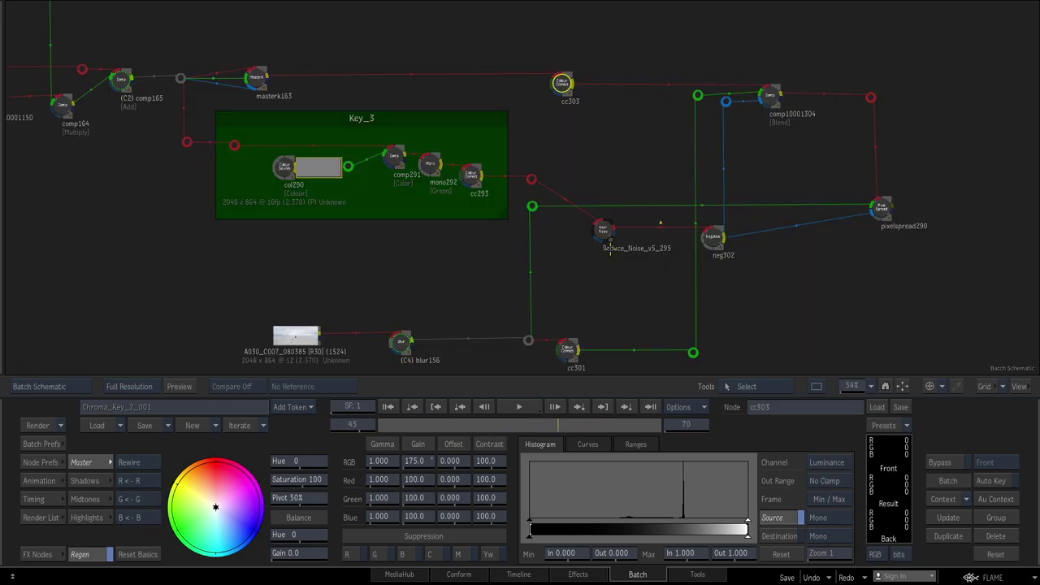
# - Compare the blur156 blurred beach plate with the original A030_C007_080385 clip
pyautogui.click(401, 341)
pyautogui.press('F4')
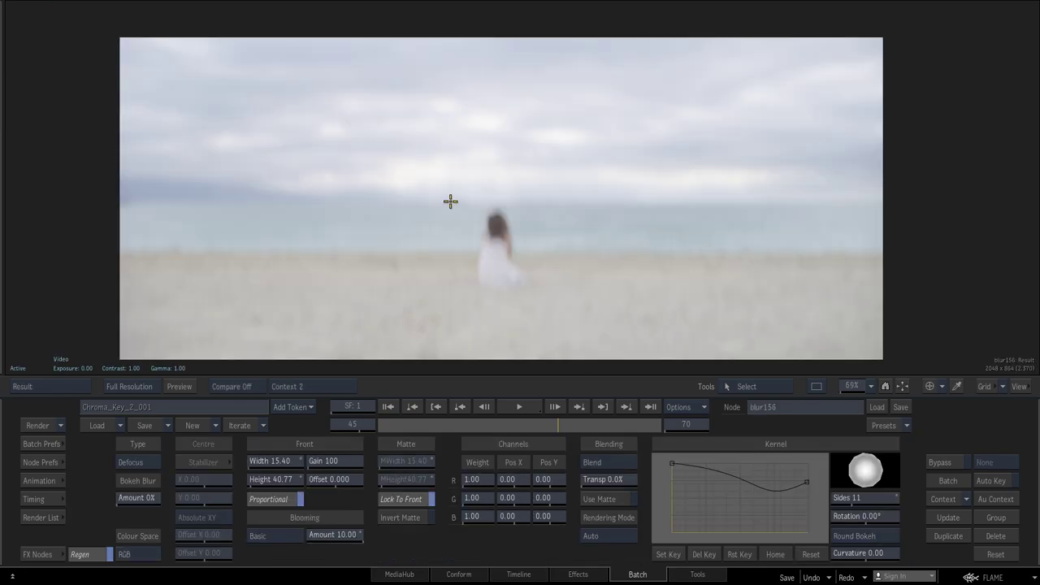
pyautogui.click(443, 423)
pyautogui.press('F4')
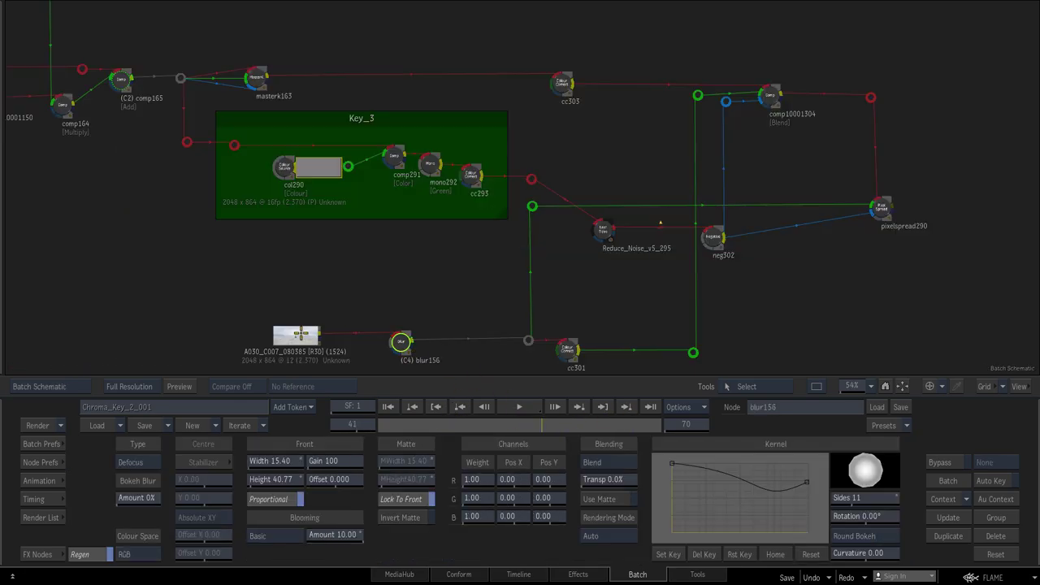
pyautogui.click(302, 333)
pyautogui.press('F4')
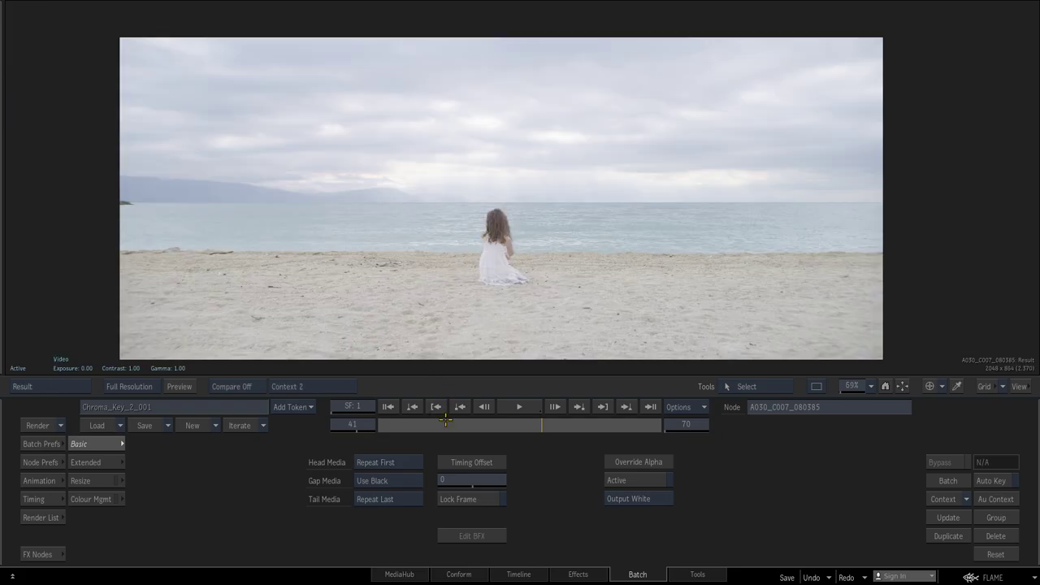
pyautogui.press('F4')
# - Review blur156's blurred plate at an earlier frame, then return to the node graph
pyautogui.click(401, 341)
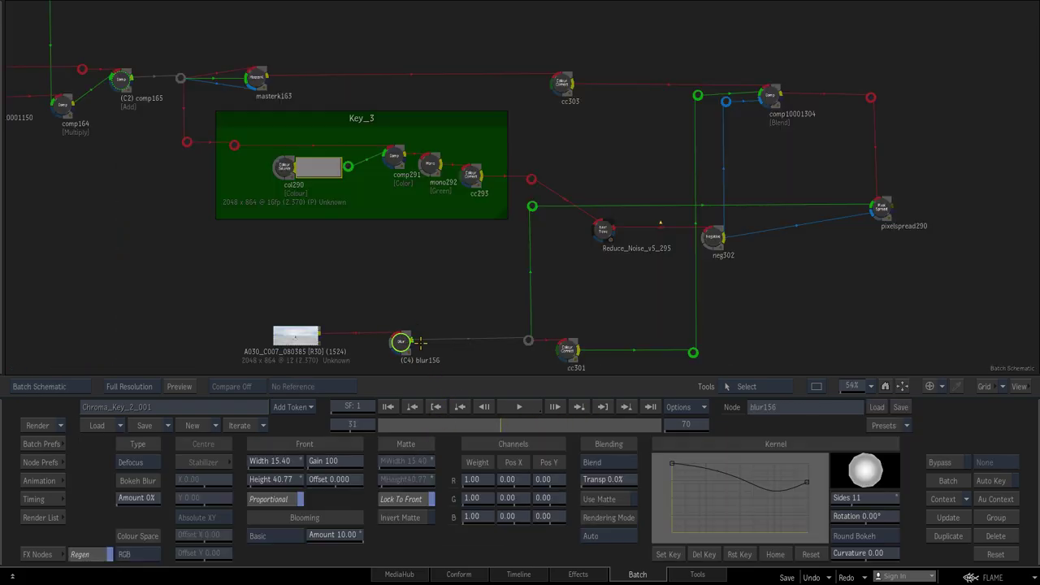
pyautogui.click(389, 406)
pyautogui.press('F4')
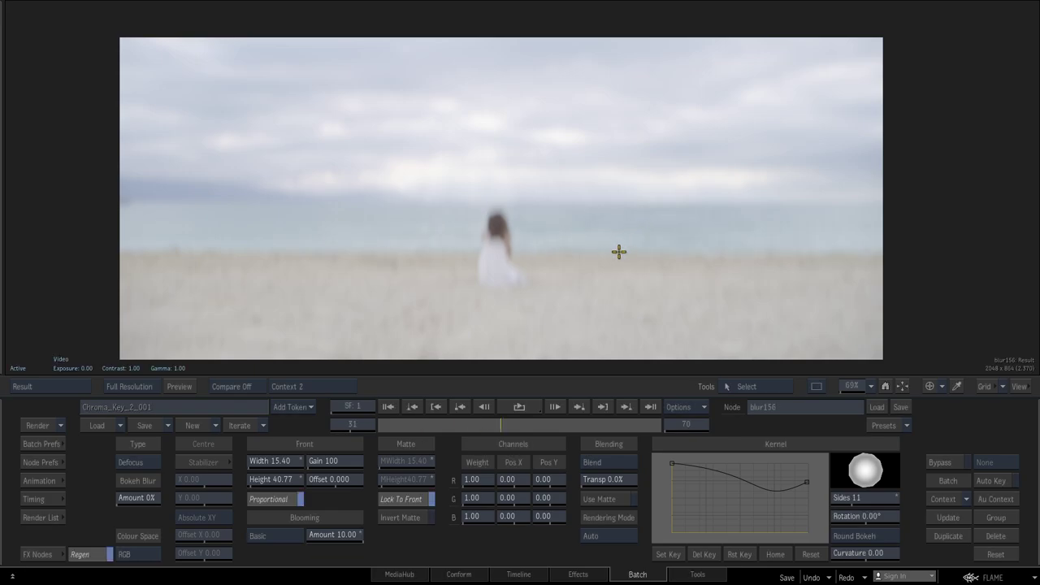
pyautogui.press('F8')
pyautogui.moveTo(624, 274); pyautogui.dragTo(561, 236, button='middle')
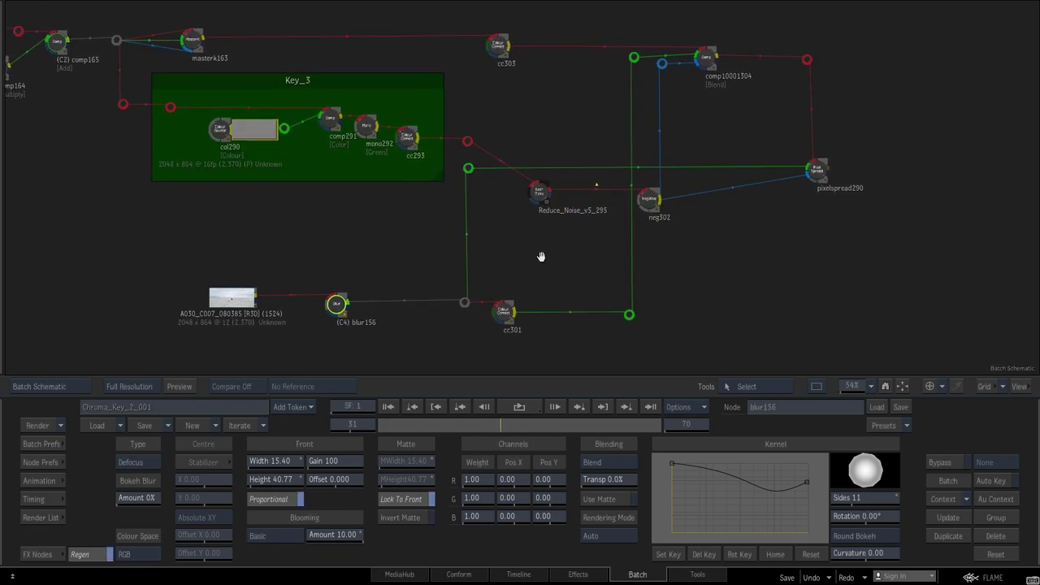
pyautogui.moveTo(694, 101); pyautogui.dragTo(635, 145, button='middle')
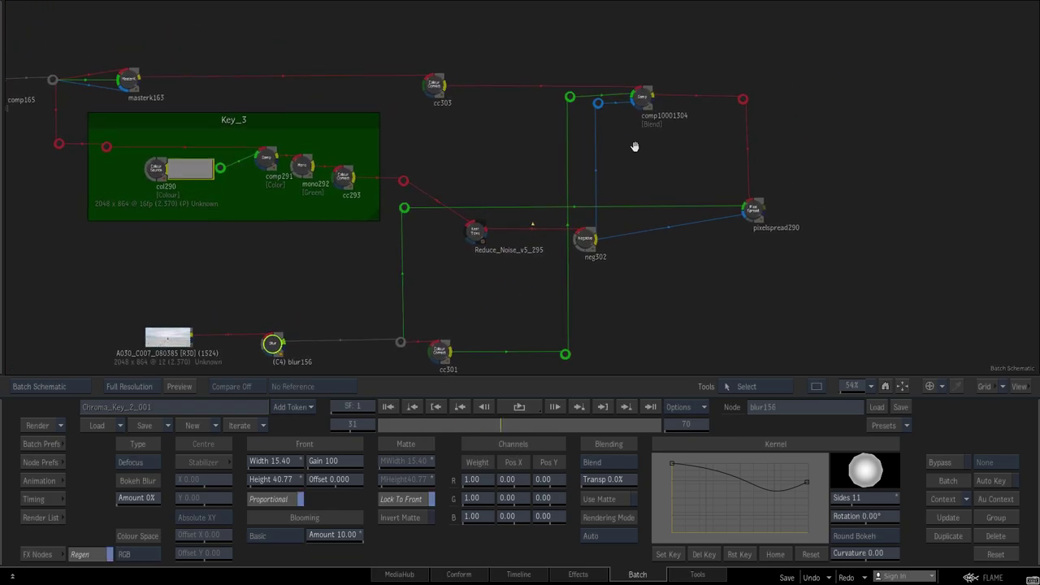
# - View the comp10001304 composite zoomed in and play it from the start to review the key
pyautogui.click(647, 101)
pyautogui.press('F4')
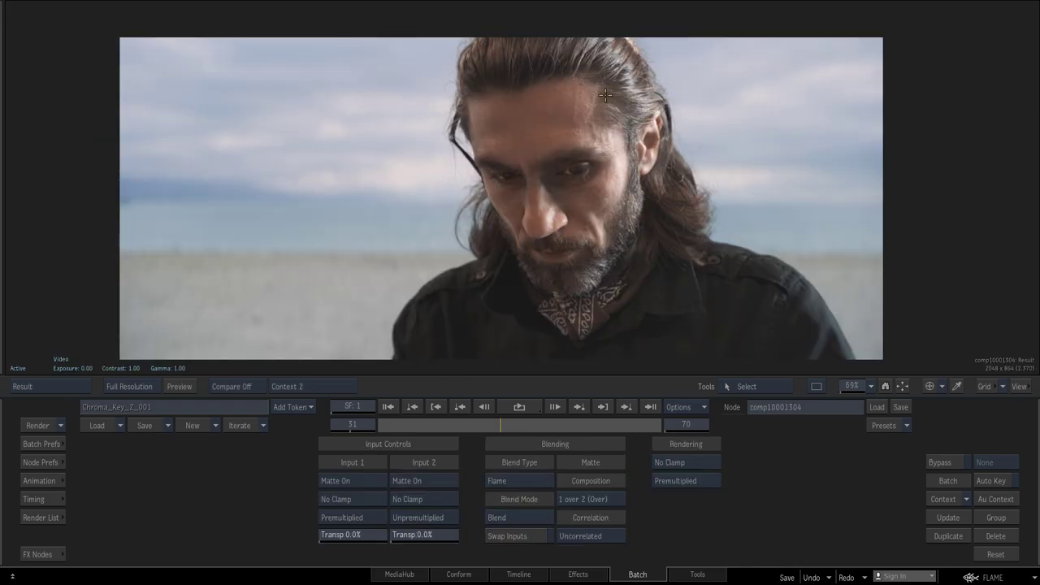
pyautogui.keyDown('ctrl'); pyautogui.moveTo(562, 228); pyautogui.dragTo(593, 235, button='middle'); pyautogui.keyUp('ctrl')
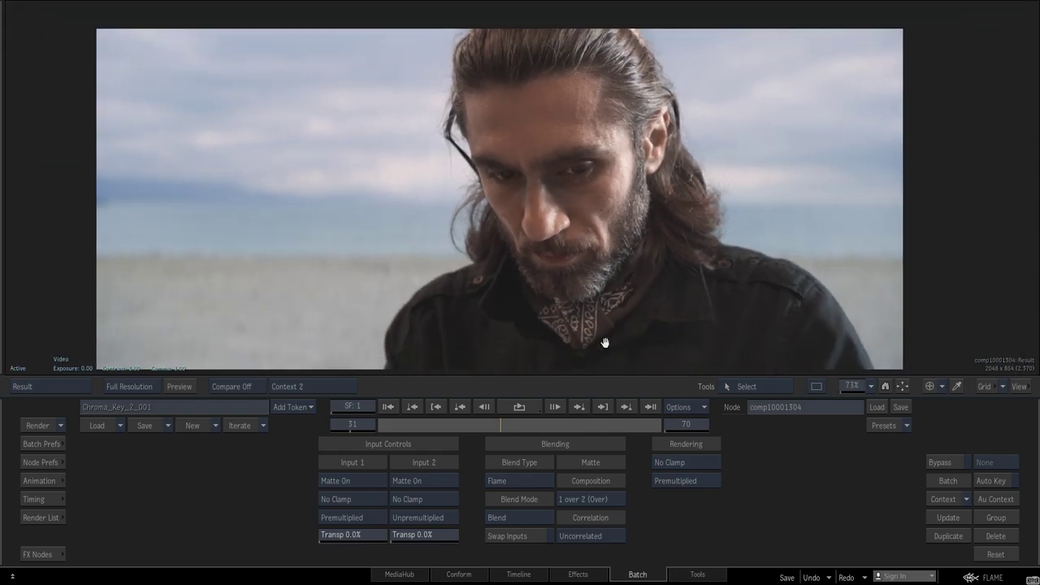
pyautogui.click(389, 406)
pyautogui.click(518, 406)
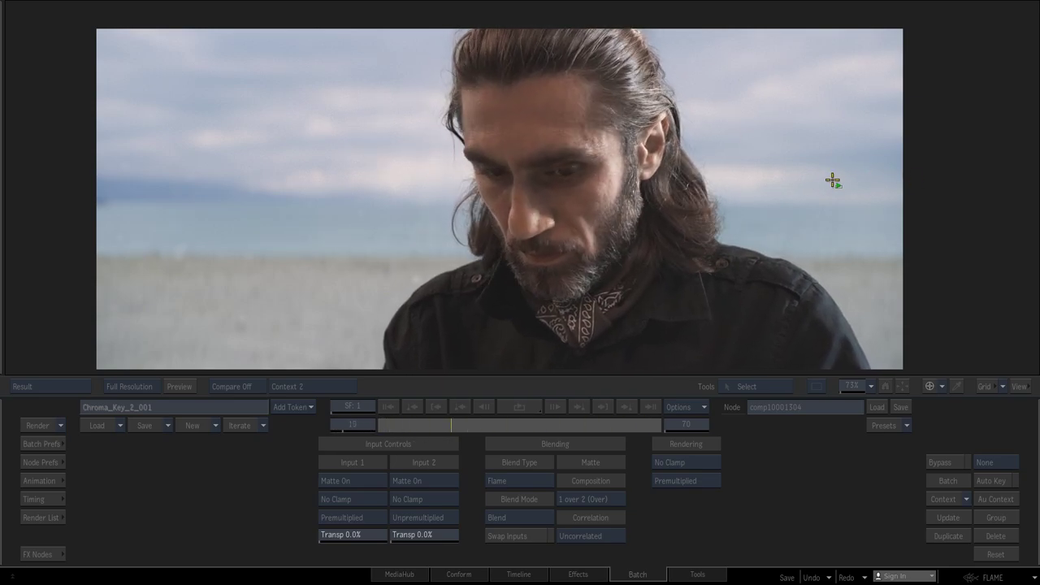
pyautogui.press('F4')
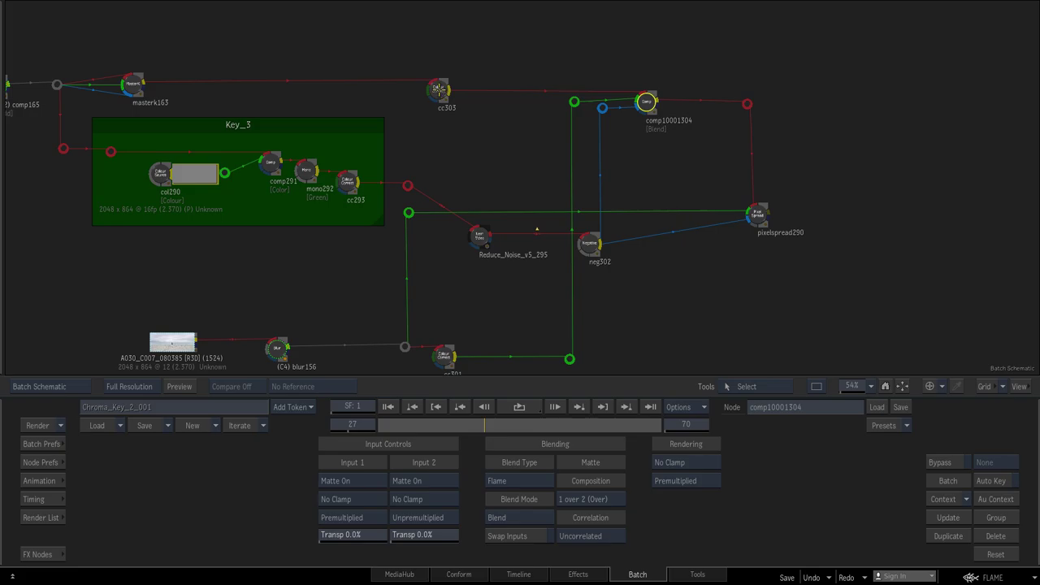
# - Preview the cc303 colour-correct output and the neg302 inverted matte of the man
pyautogui.click(437, 88)
pyautogui.press('F1')
pyautogui.press('F4')
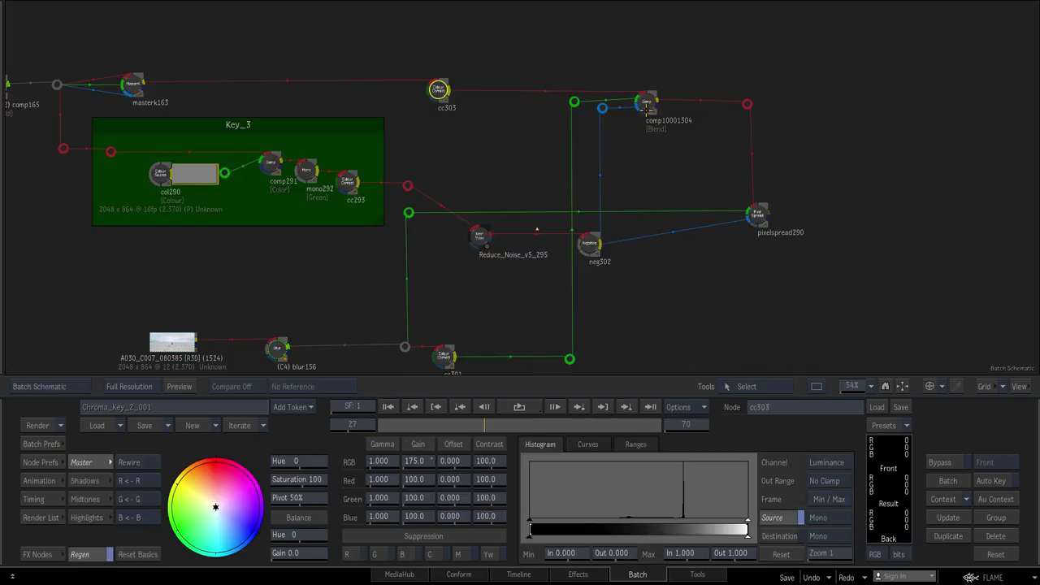
pyautogui.moveTo(488, 325); pyautogui.dragTo(479, 292, button='middle')
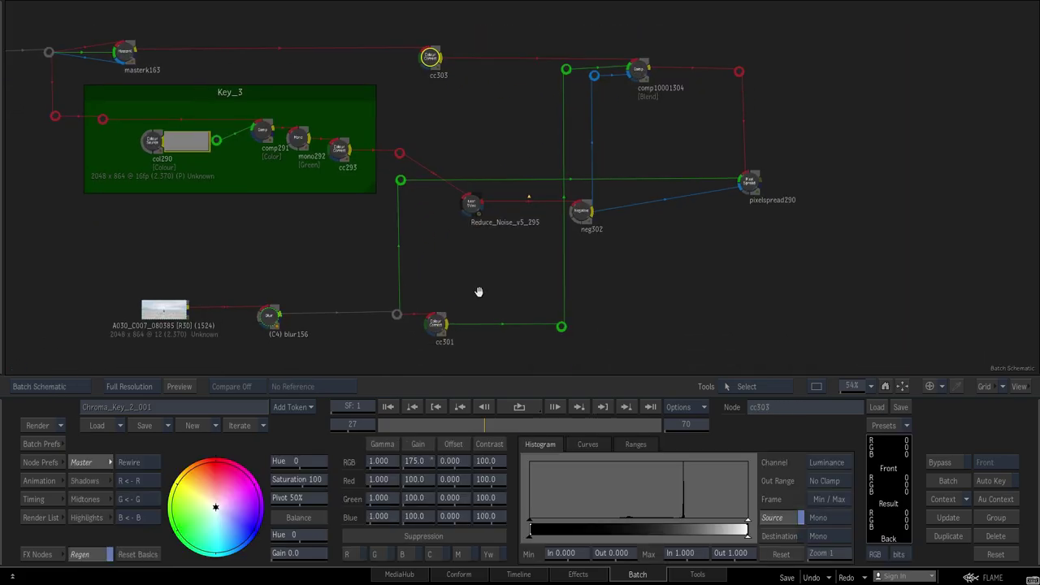
pyautogui.click(579, 211)
pyautogui.press('F1')
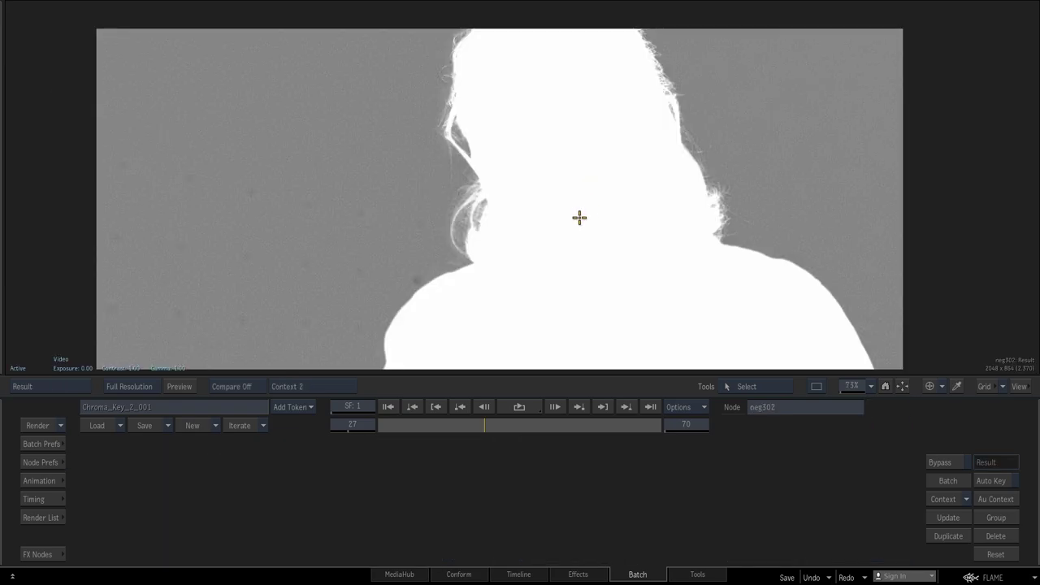
pyautogui.press('F4')
pyautogui.moveTo(603, 211)
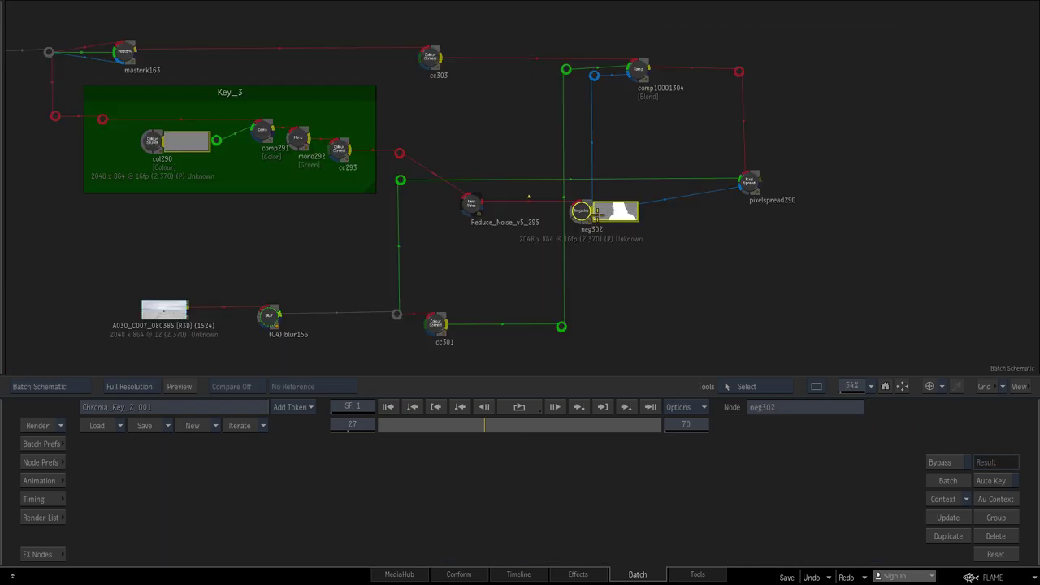
# - Compare comp10001304 Input 1 as Unpremultiplied versus Premultiplied, then view pixelspread290's result
pyautogui.click(640, 72)
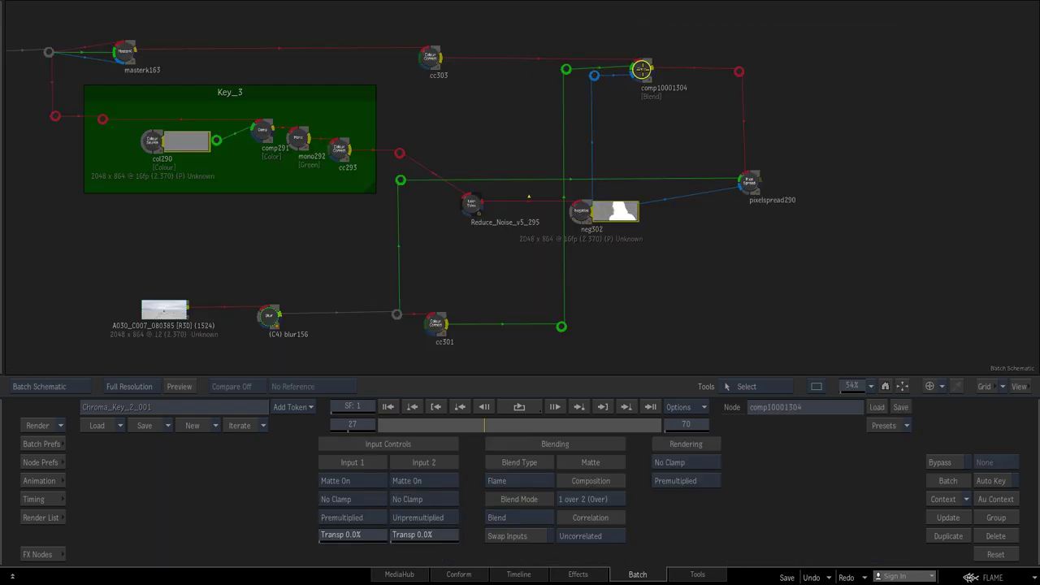
pyautogui.press('F4')
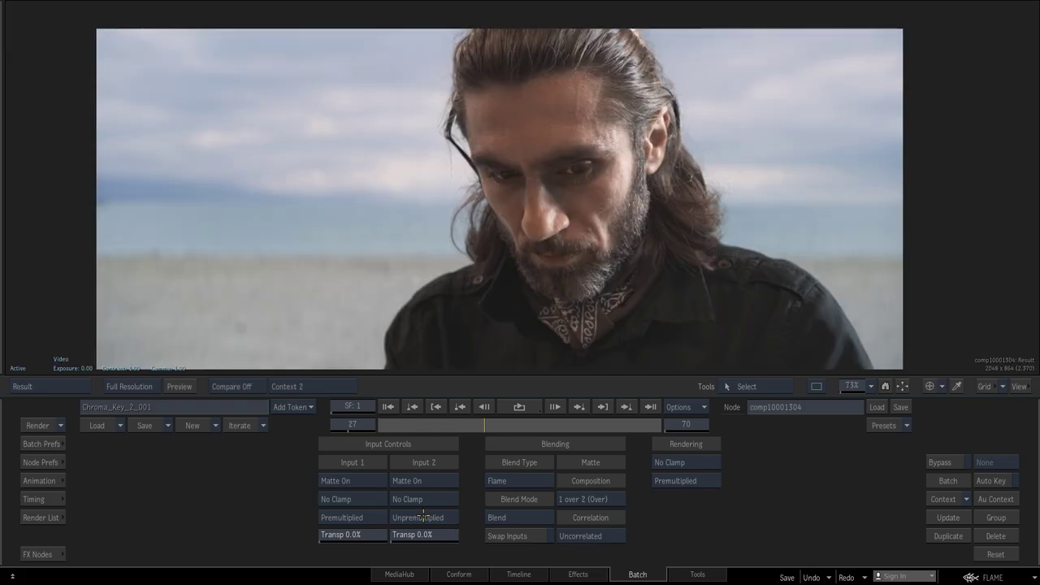
pyautogui.click(359, 518)
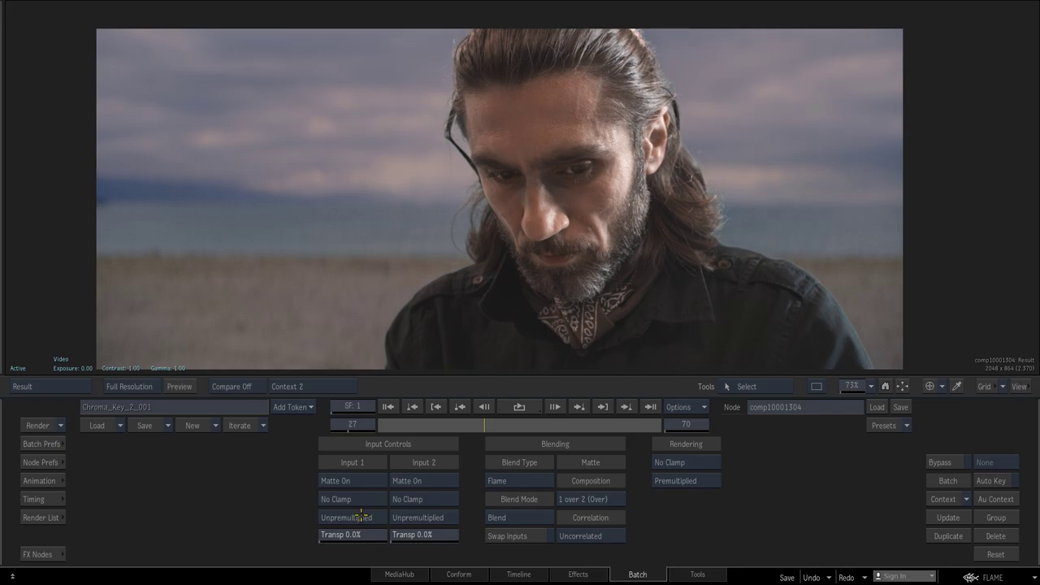
pyautogui.click(359, 517)
pyautogui.click(363, 518)
pyautogui.click(363, 517)
pyautogui.press('`')
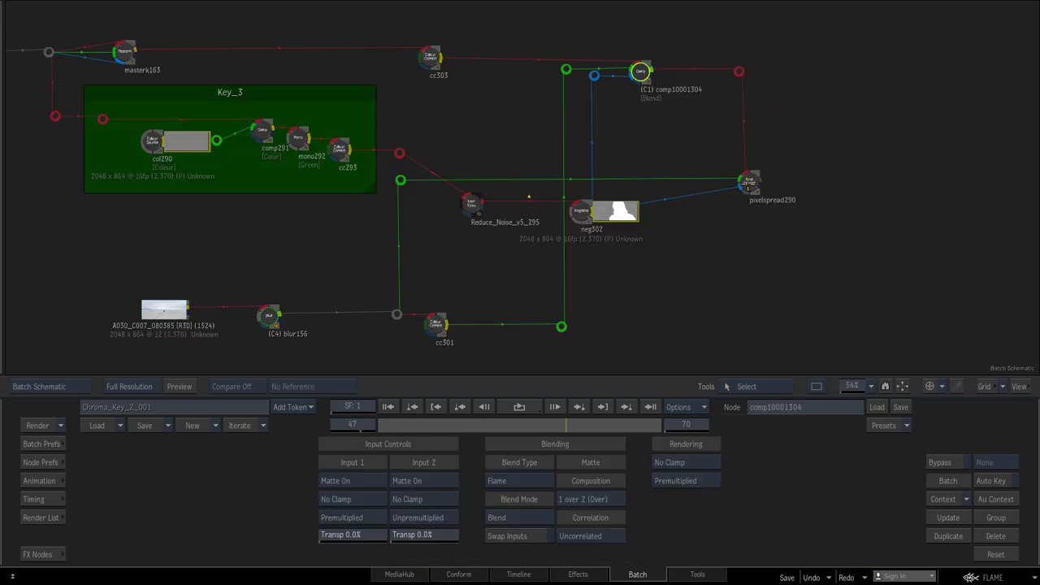
pyautogui.click(748, 180)
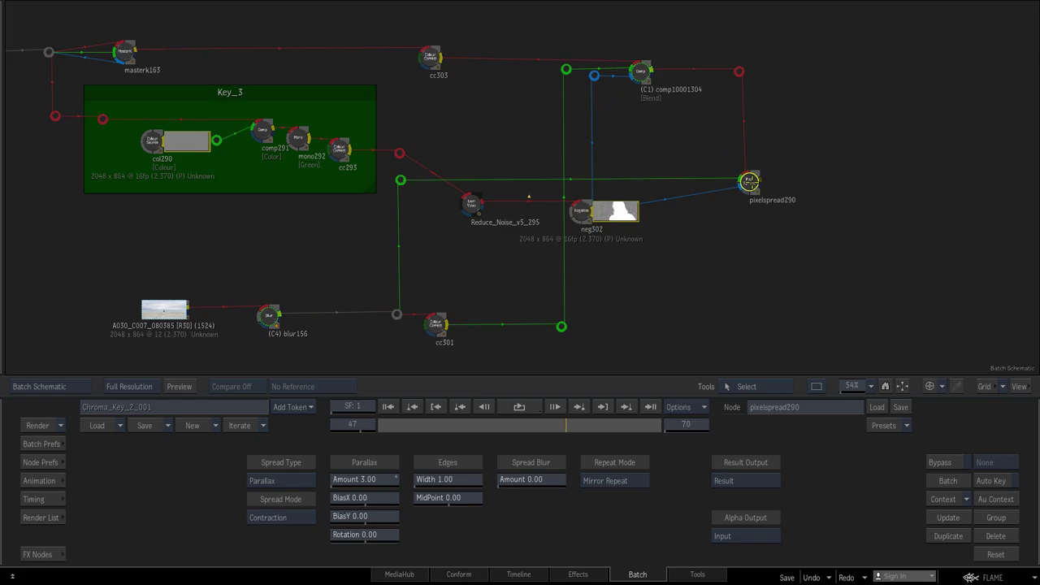
pyautogui.press('F4')
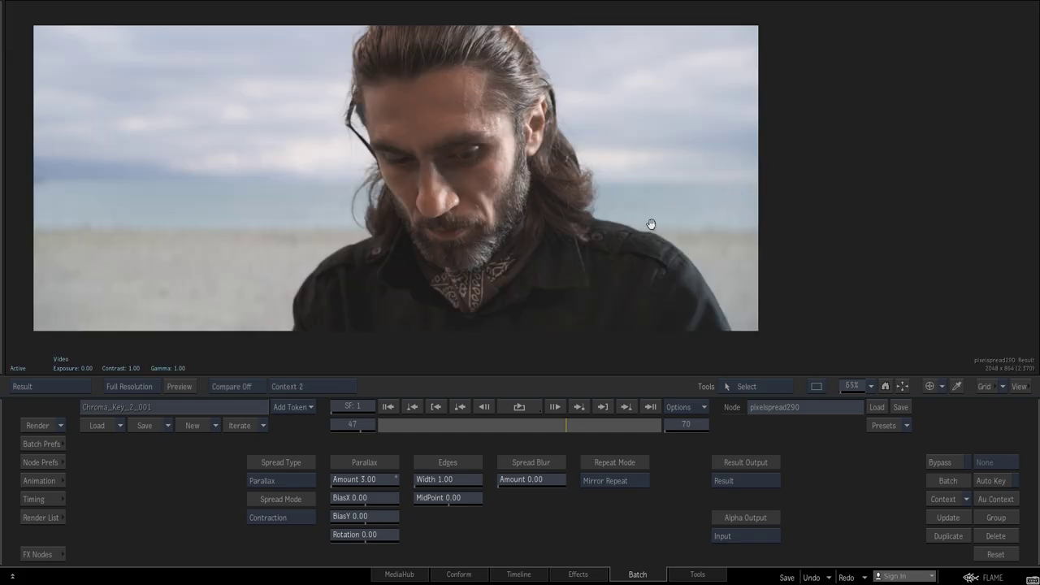
# - Zoom into the Pixel Spread composite and scrub the shot to check hair and face edges
pyautogui.scroll(3, 685, 233)
pyautogui.scroll(3, 731, 227)
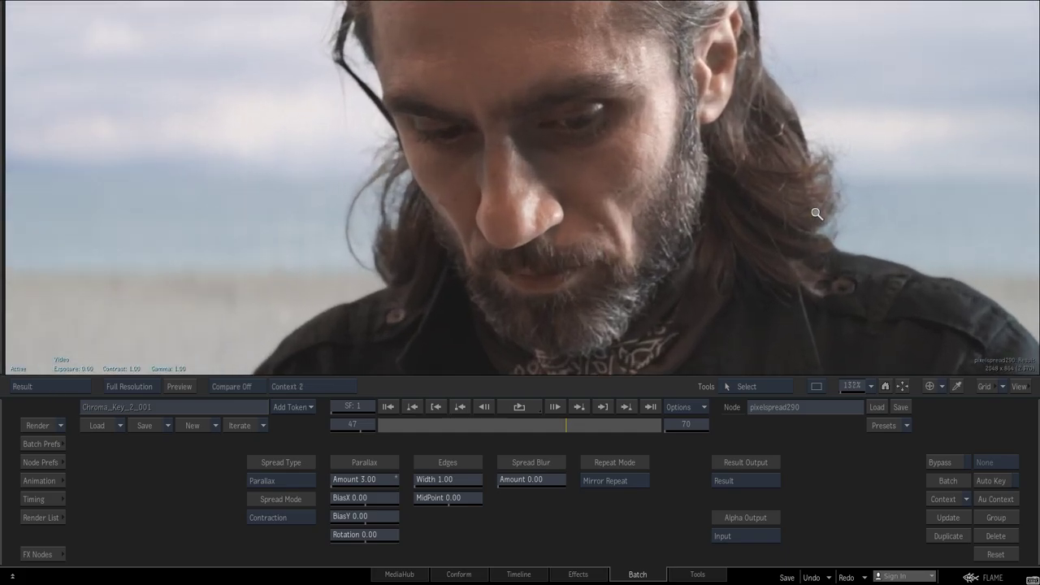
pyautogui.scroll(2, 772, 211)
pyautogui.moveTo(777, 248)
pyautogui.mouseDown(button='middle')
pyautogui.moveTo(813, 274)
pyautogui.moveTo(893, 279)
pyautogui.mouseUp(button='middle')
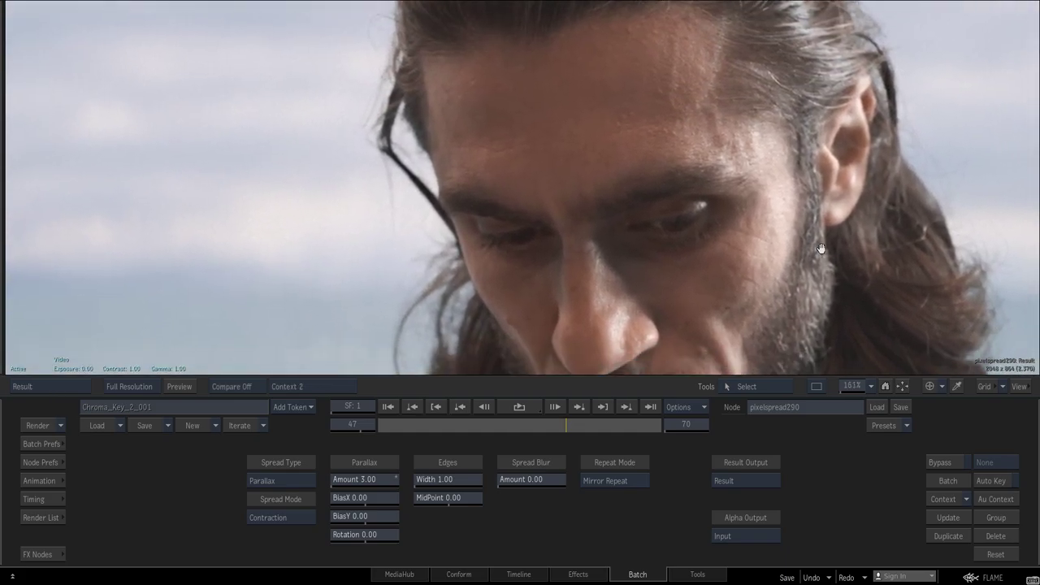
pyautogui.moveTo(558, 425)
pyautogui.mouseDown()
pyautogui.moveTo(371, 437)
pyautogui.moveTo(512, 424)
pyautogui.mouseUp()
pyautogui.moveTo(808, 215)
pyautogui.mouseDown(button='middle')
pyautogui.moveTo(476, 174)
pyautogui.moveTo(536, 170)
pyautogui.moveTo(503, 211)
pyautogui.moveTo(576, 273)
pyautogui.moveTo(589, 246)
pyautogui.moveTo(610, 267)
pyautogui.moveTo(620, 137)
pyautogui.mouseUp(button='middle')
pyautogui.moveTo(534, 418)
pyautogui.mouseDown()
pyautogui.moveTo(656, 422)
pyautogui.moveTo(505, 436)
pyautogui.mouseUp()
pyautogui.press('space')
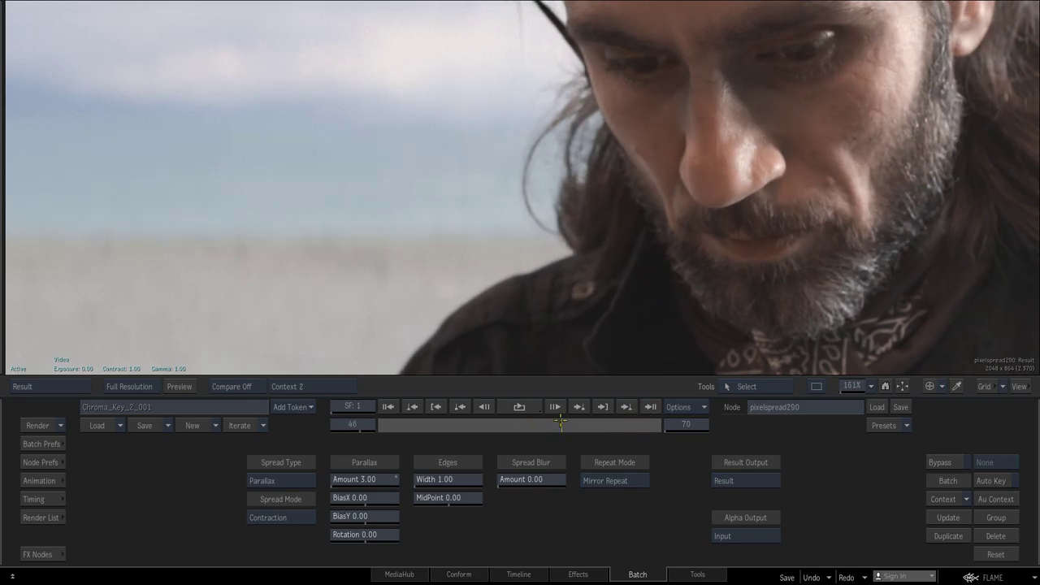
pyautogui.press('F4')
# - Add a new Colour Correct node and wire it to the Media output
pyautogui.click(652, 121)
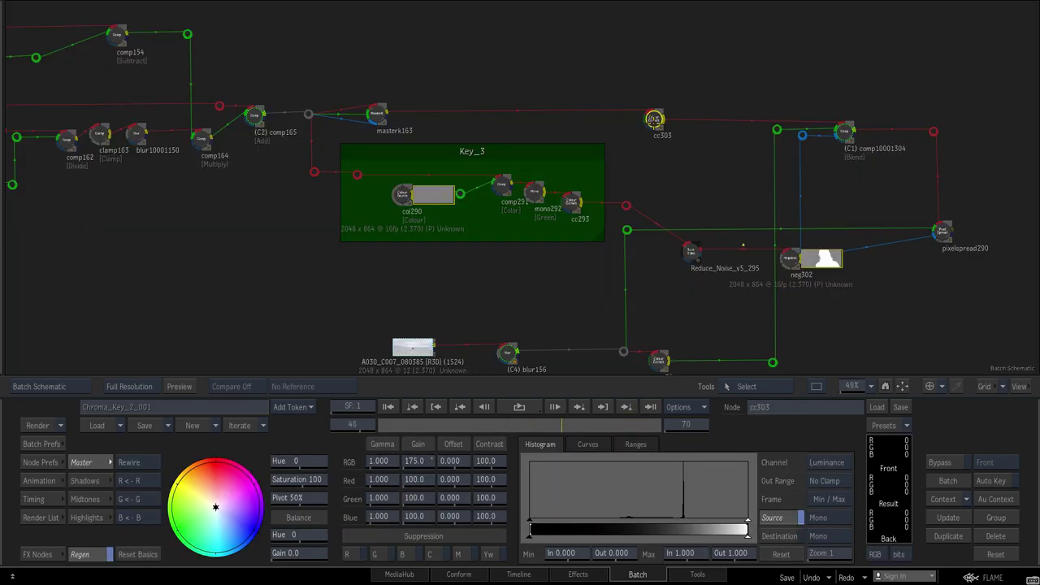
pyautogui.hotkey('ctrl', 'v')
pyautogui.scroll(-3, 264, 213)
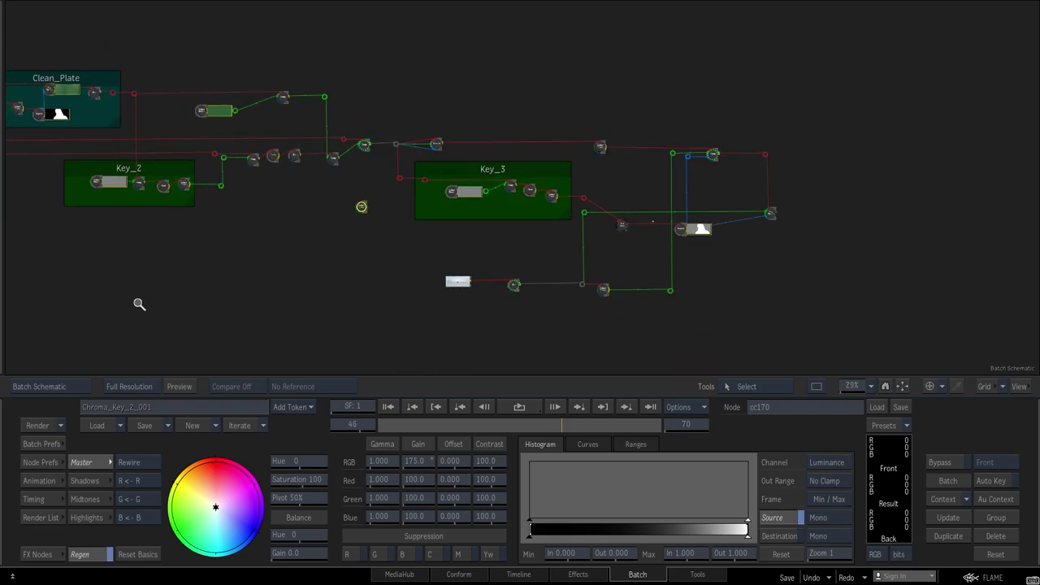
pyautogui.moveTo(139, 302)
pyautogui.mouseDown(button='middle')
pyautogui.moveTo(596, 279)
pyautogui.moveTo(805, 194)
pyautogui.mouseUp(button='middle')
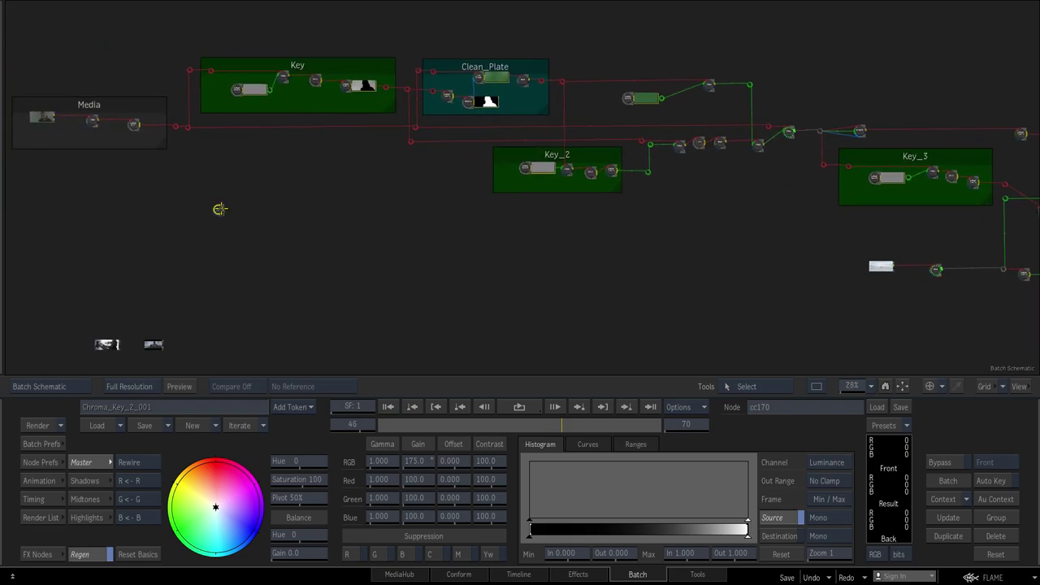
pyautogui.moveTo(220, 209); pyautogui.dragTo(329, 246)
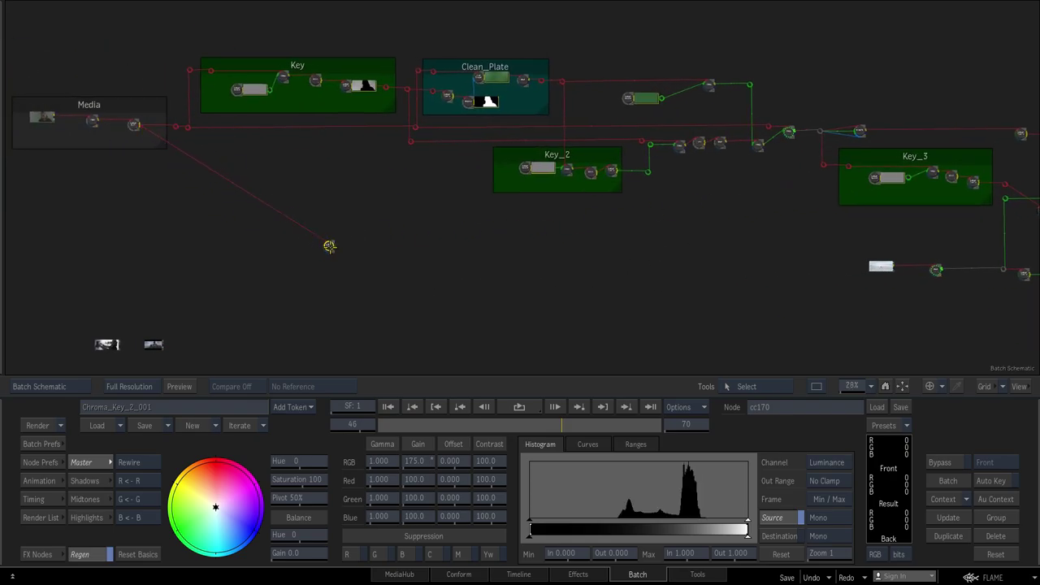
# - Set the new colour-correct node as Context 1 and pixelspread290 as Context 2
pyautogui.rightClick(329, 246)
pyautogui.moveTo(375, 441)
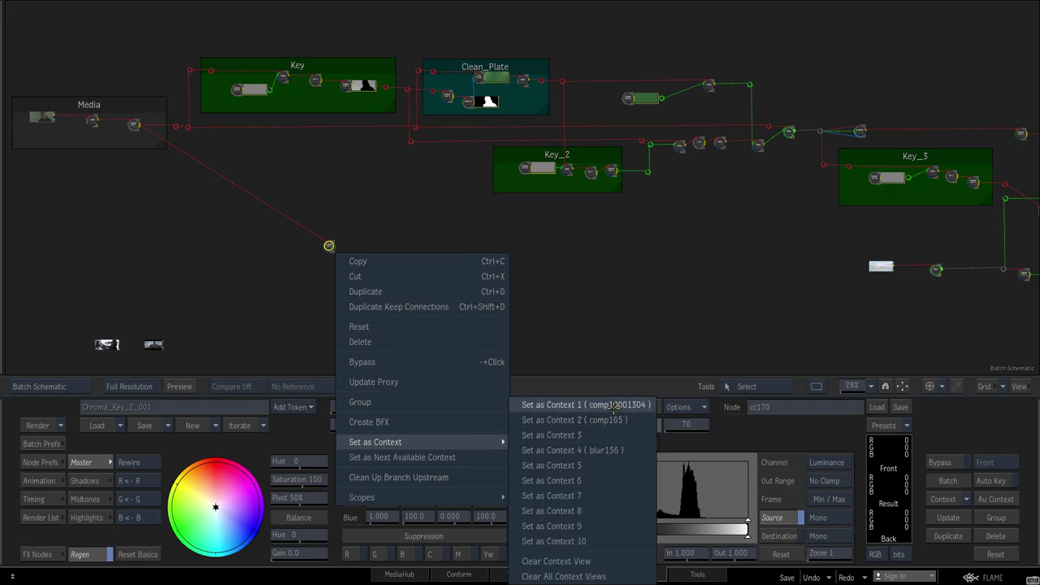
pyautogui.click(615, 405)
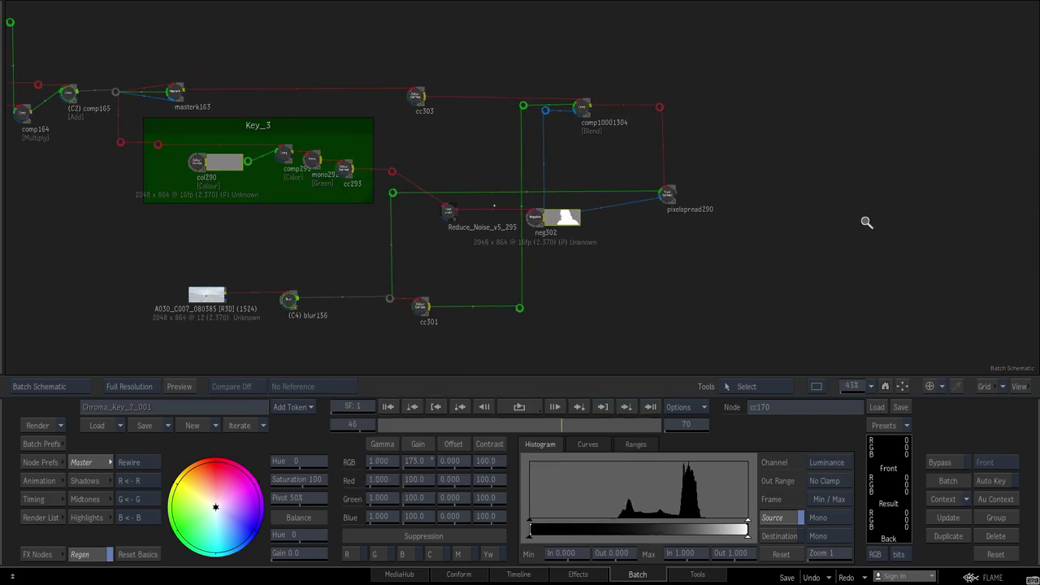
pyautogui.rightClick(714, 195)
pyautogui.moveTo(764, 392)
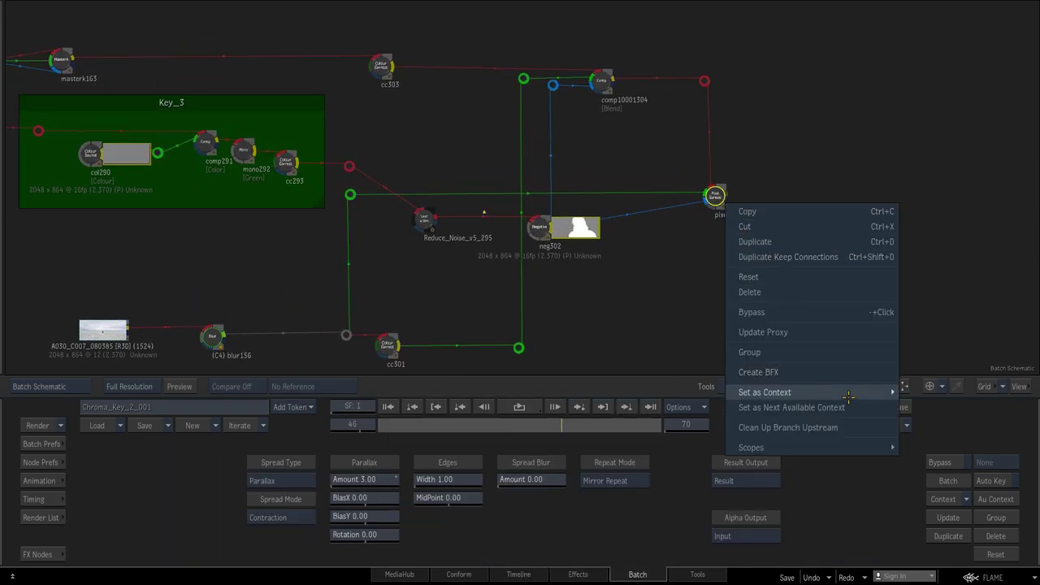
pyautogui.click(939, 407)
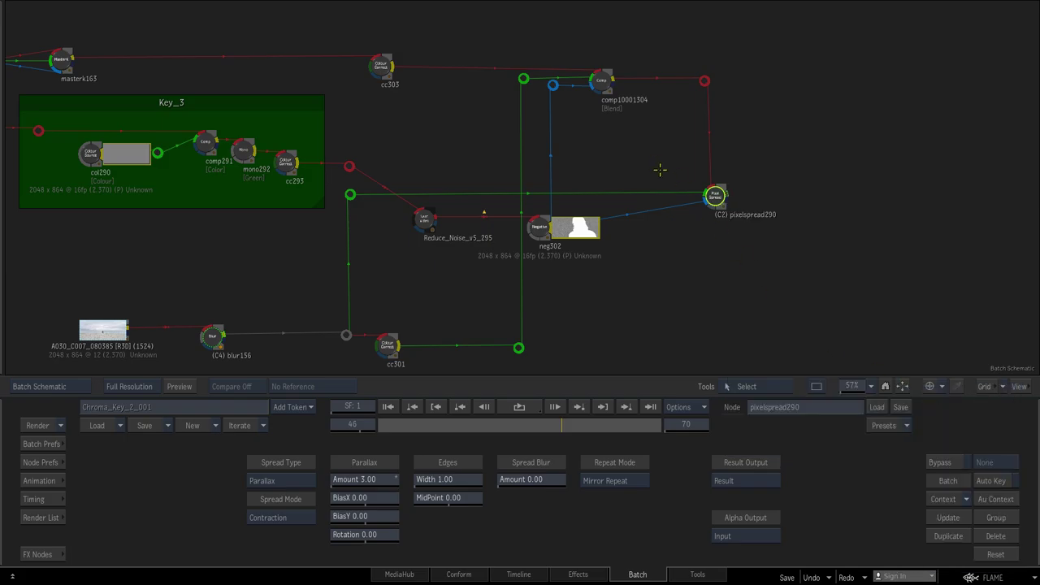
pyautogui.press('F1')
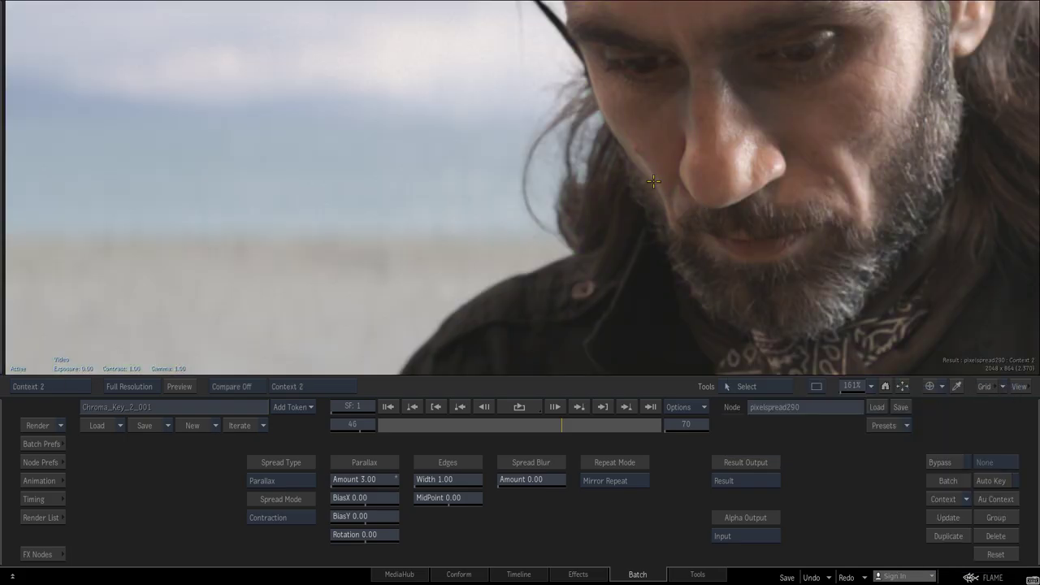
# - Flip between the Context 1 green-screen plate and Context 2 composite, inspecting hair and beard
pyautogui.press('F2')
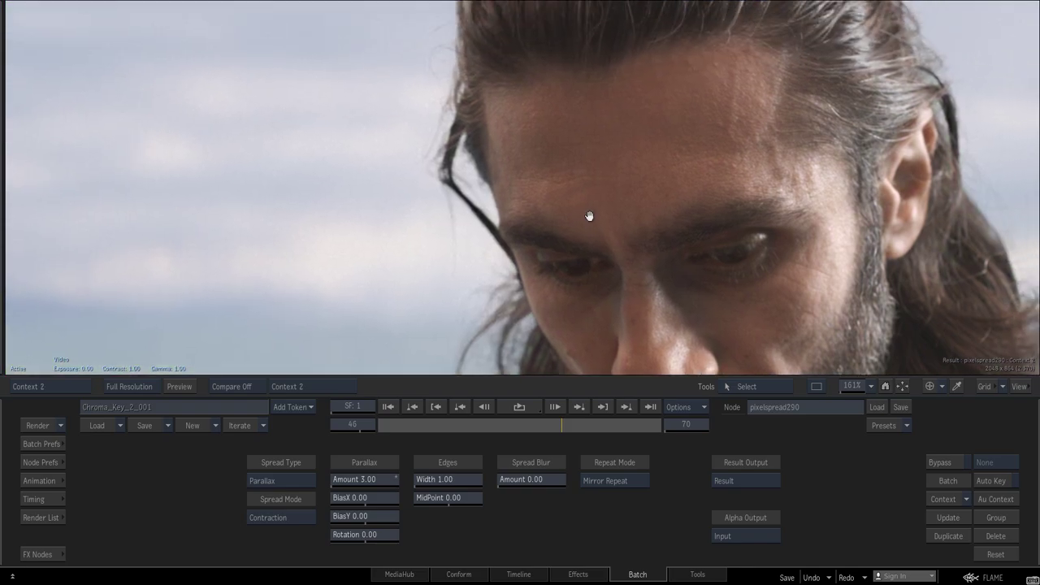
pyautogui.press('F1')
pyautogui.press('F2')
pyautogui.press('F1')
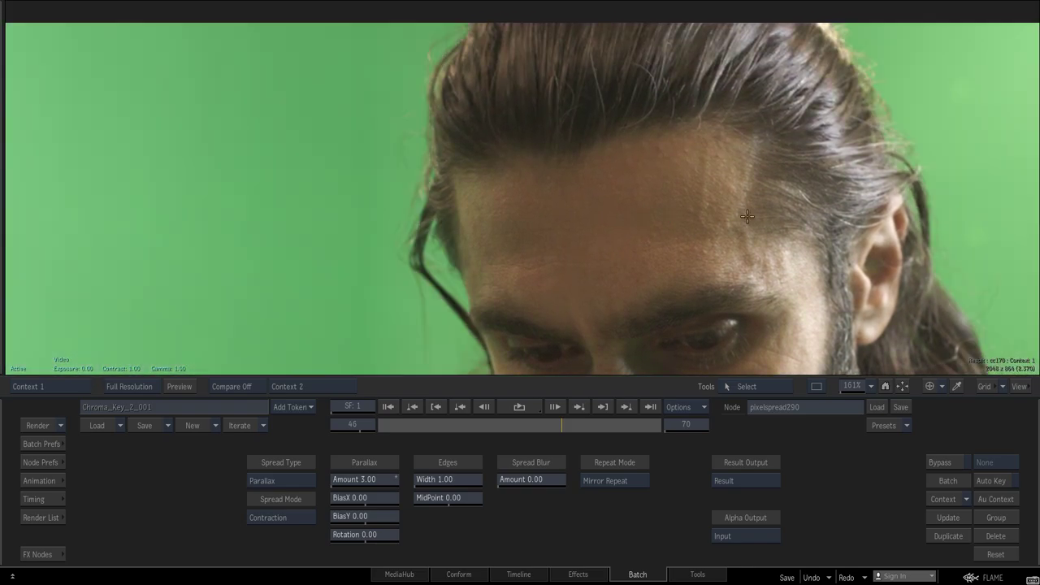
pyautogui.press('F2')
pyautogui.press('F1')
pyautogui.press('F2')
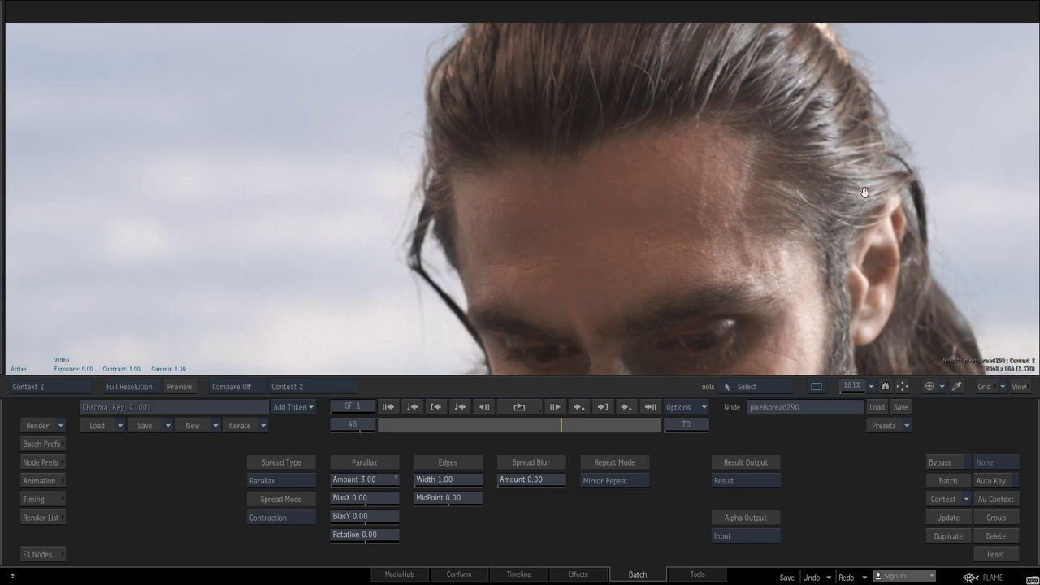
pyautogui.moveTo(887, 200)
pyautogui.mouseDown(button='middle')
pyautogui.moveTo(662, 222)
pyautogui.moveTo(626, 134)
pyautogui.moveTo(661, 171)
pyautogui.moveTo(791, 160)
pyautogui.moveTo(605, 228)
pyautogui.mouseUp(button='middle')
pyautogui.press('F1')
pyautogui.press('F2')
pyautogui.press('F1')
pyautogui.press('F2')
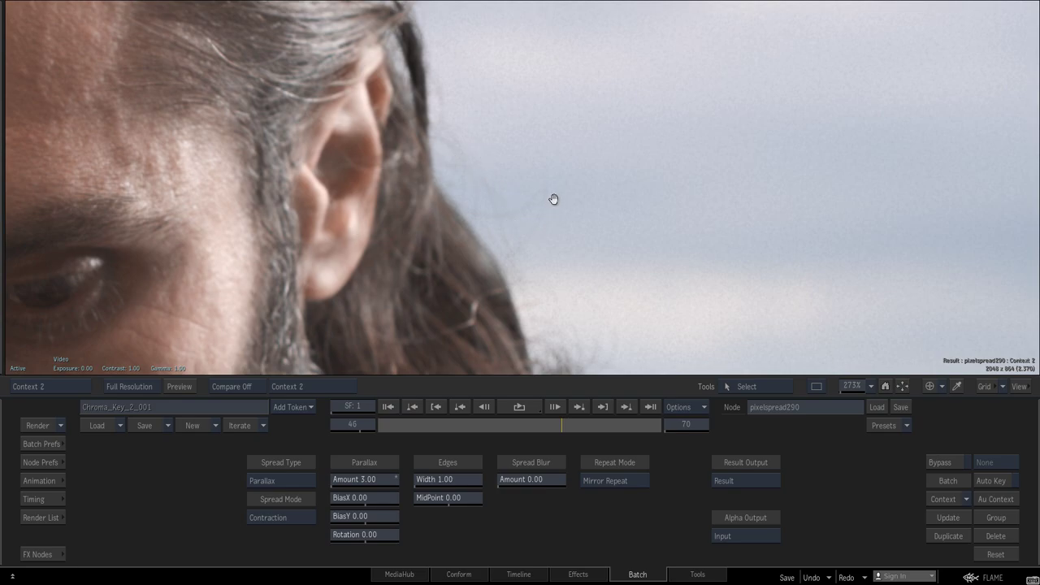
pyautogui.press('F1')
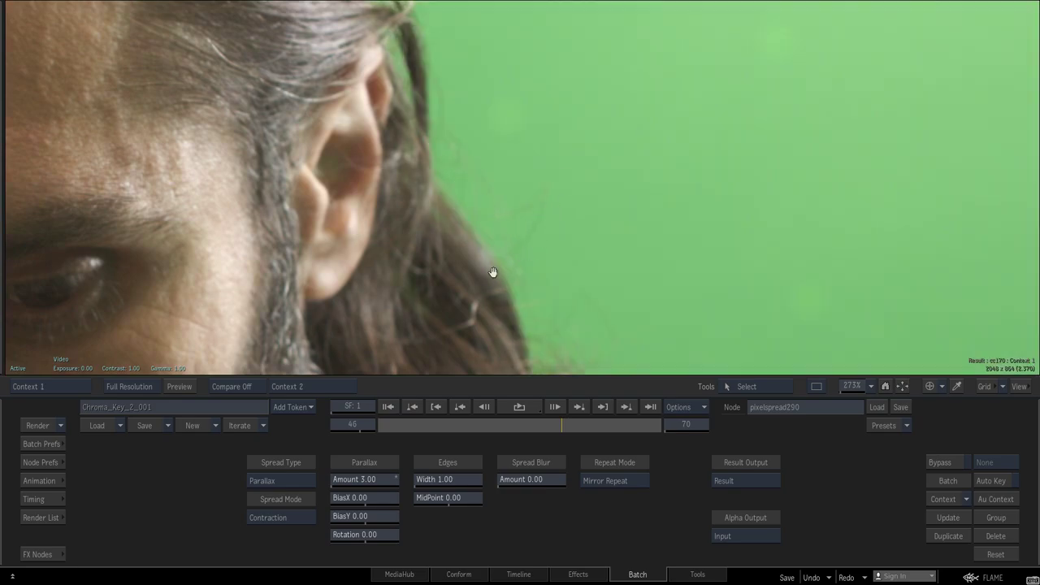
pyautogui.press('F2')
pyautogui.press('F1')
pyautogui.press('F2')
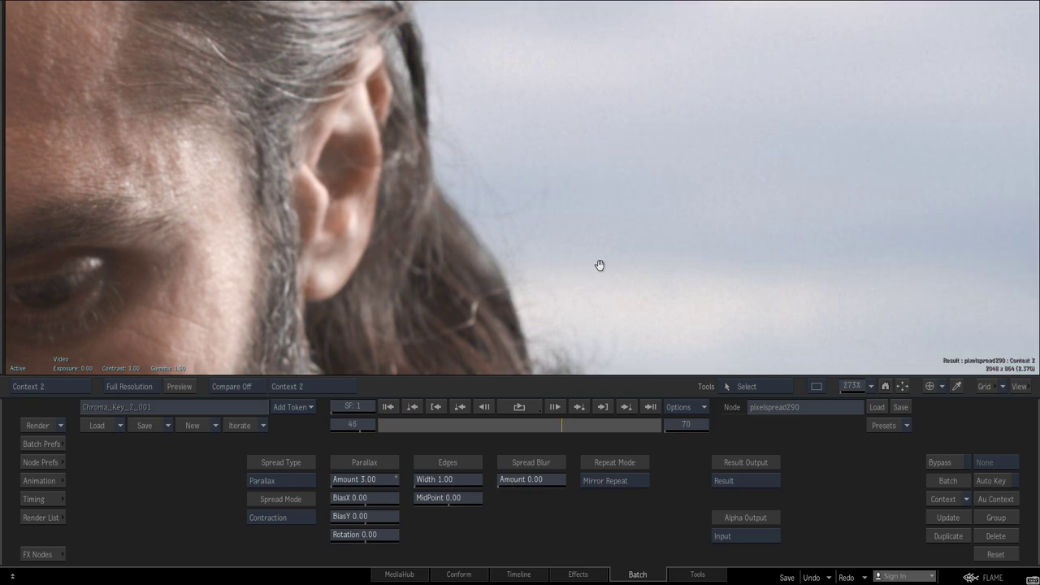
pyautogui.moveTo(599, 267)
pyautogui.mouseDown(button='middle')
pyautogui.moveTo(626, 211)
pyautogui.moveTo(671, 177)
pyautogui.mouseUp(button='middle')
pyautogui.press('F1')
pyautogui.press('F2')
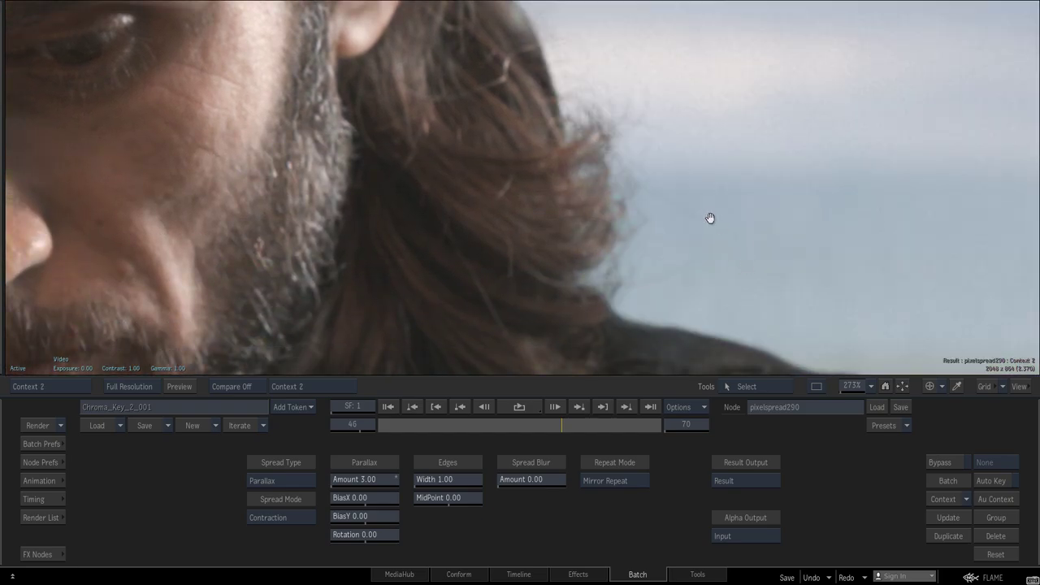
# - Inspect the Reduce_Noise_v5_295 and pixelspread290 settings, comparing both contexts close on the face
pyautogui.press('F4')
pyautogui.click(424, 219)
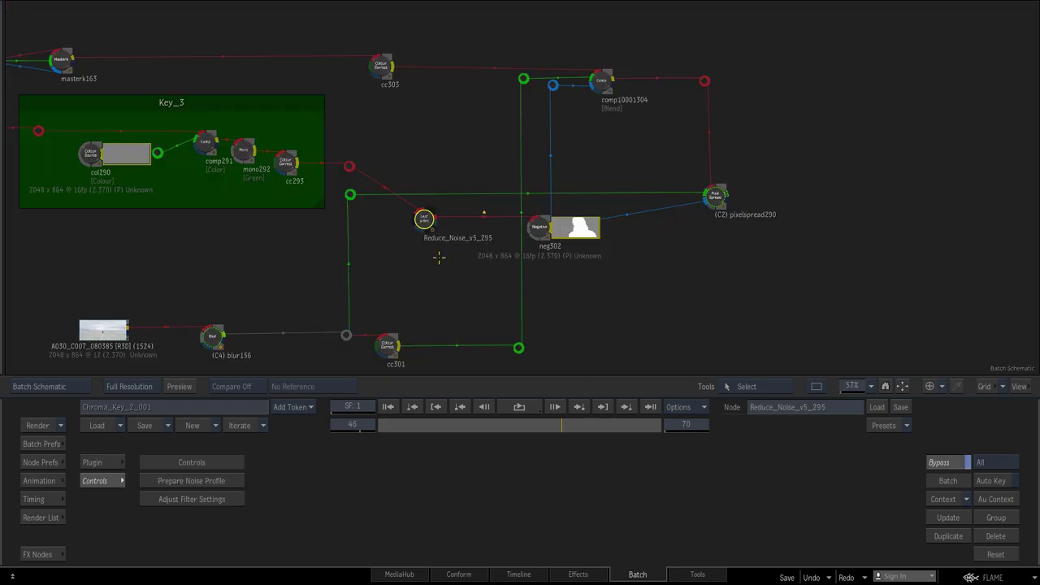
pyautogui.click(718, 201)
pyautogui.press('F1')
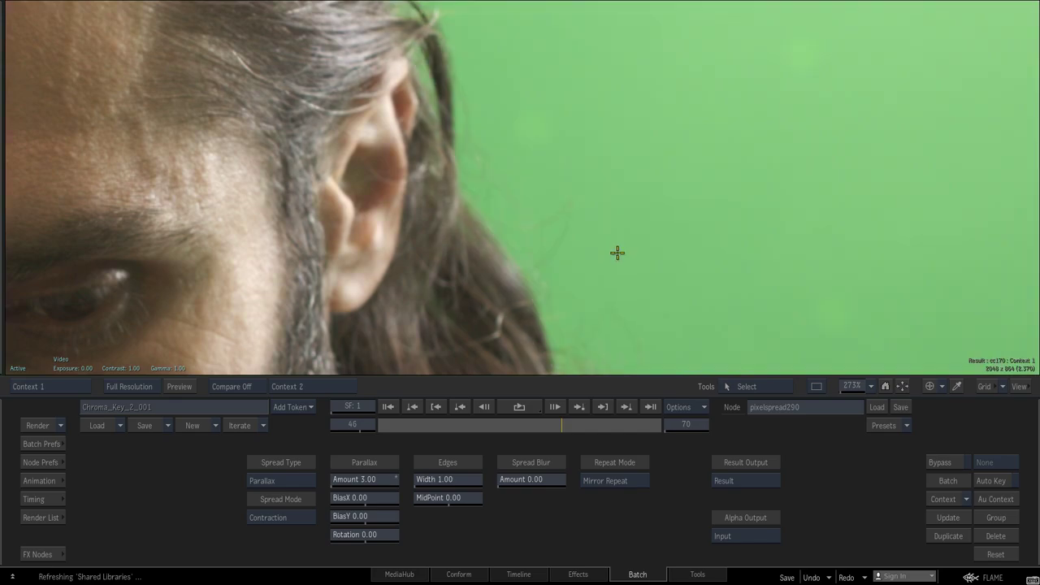
pyautogui.press('F2')
pyautogui.moveTo(617, 253); pyautogui.dragTo(652, 266, button='middle')
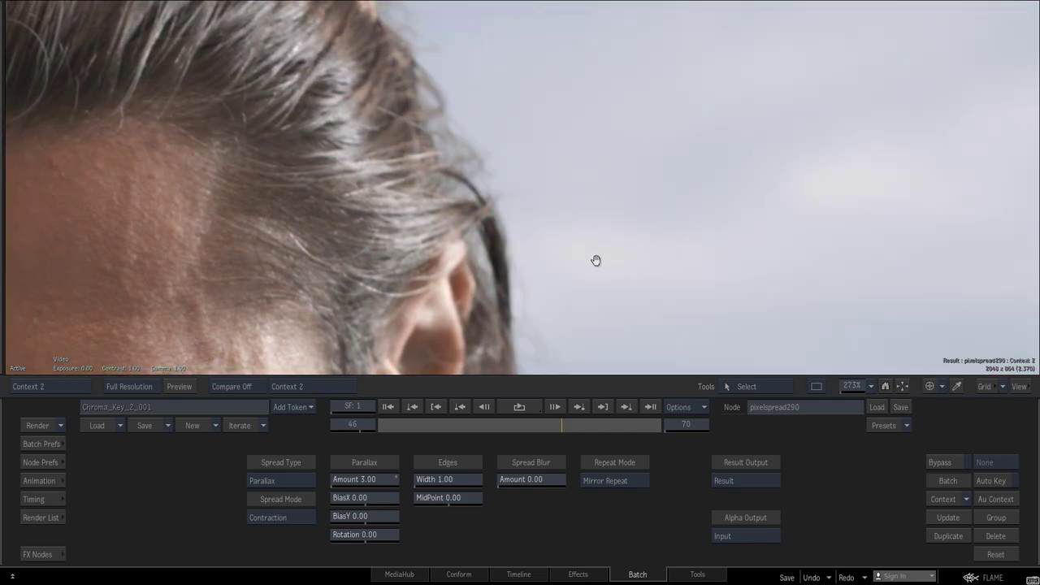
pyautogui.moveTo(596, 260); pyautogui.dragTo(699, 146, button='middle')
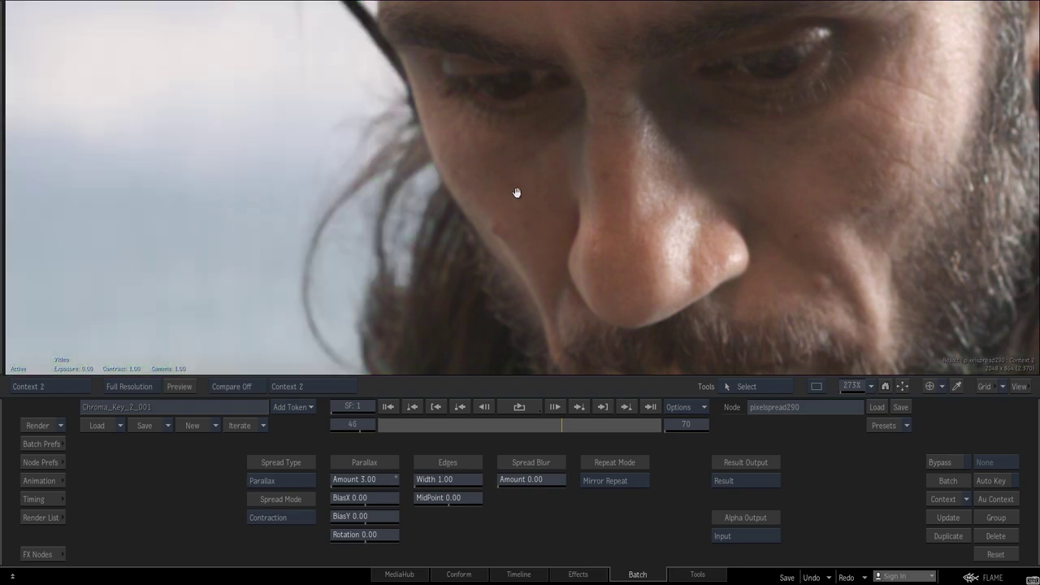
pyautogui.moveTo(515, 193)
pyautogui.mouseDown(button='middle')
pyautogui.moveTo(602, 321)
pyautogui.moveTo(567, 225)
pyautogui.moveTo(642, 144)
pyautogui.moveTo(655, 174)
pyautogui.moveTo(639, 193)
pyautogui.mouseUp(button='middle')
pyautogui.press('F1')
# - Play the full-frame result, then bring up the node graph with the Key nodes listed
pyautogui.press('F4')
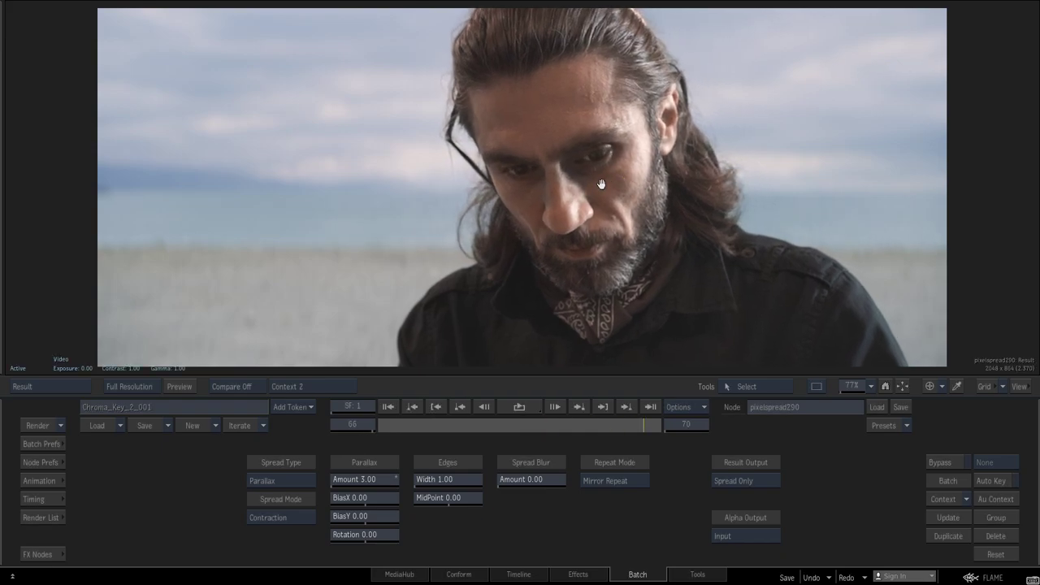
pyautogui.scroll(3, 580, 190)
pyautogui.scroll(2, 617, 211)
pyautogui.scroll(1, 649, 236)
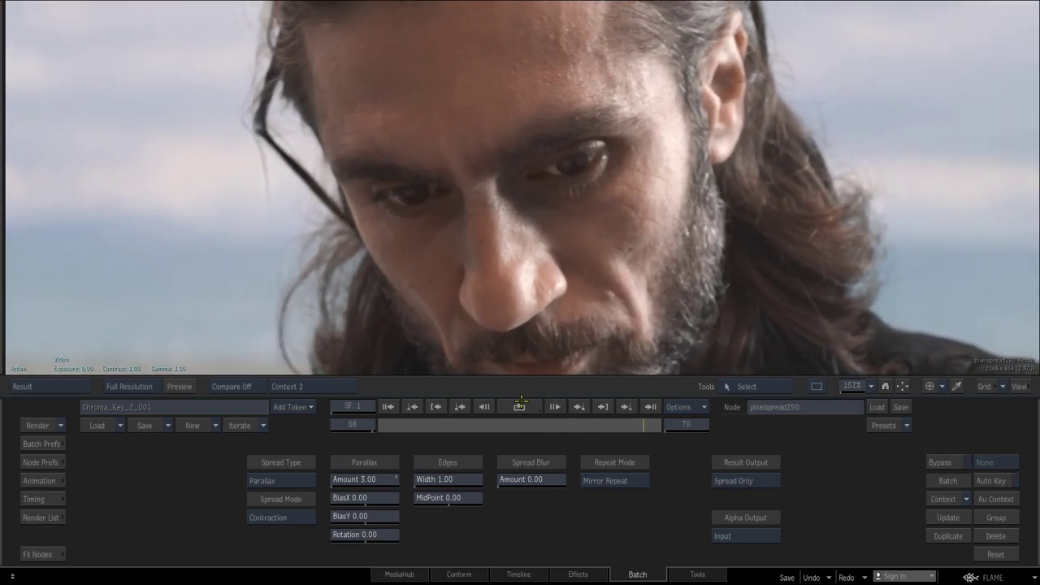
pyautogui.press('space')
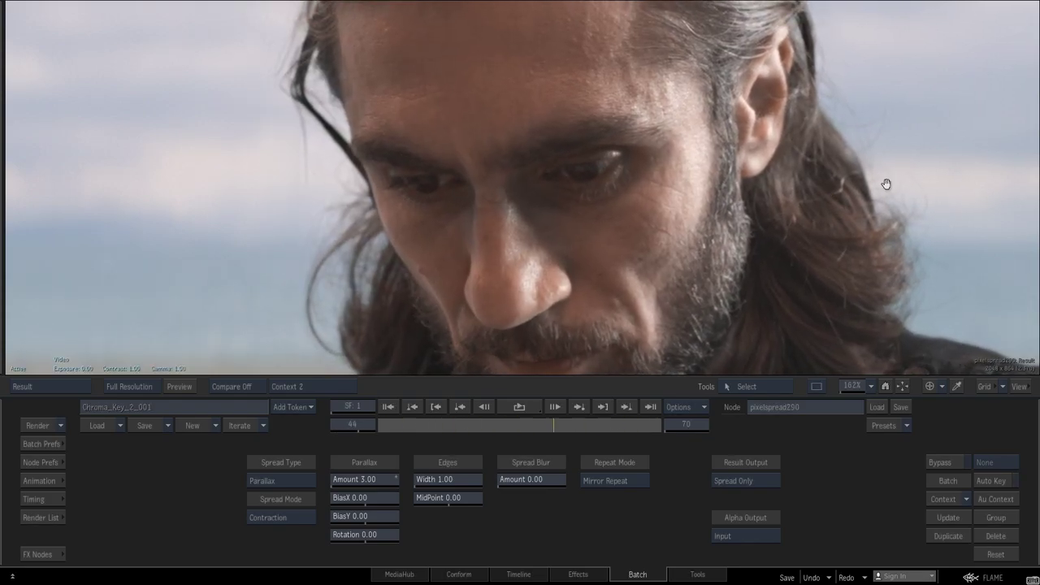
pyautogui.press('Tab')
pyautogui.click(488, 450)
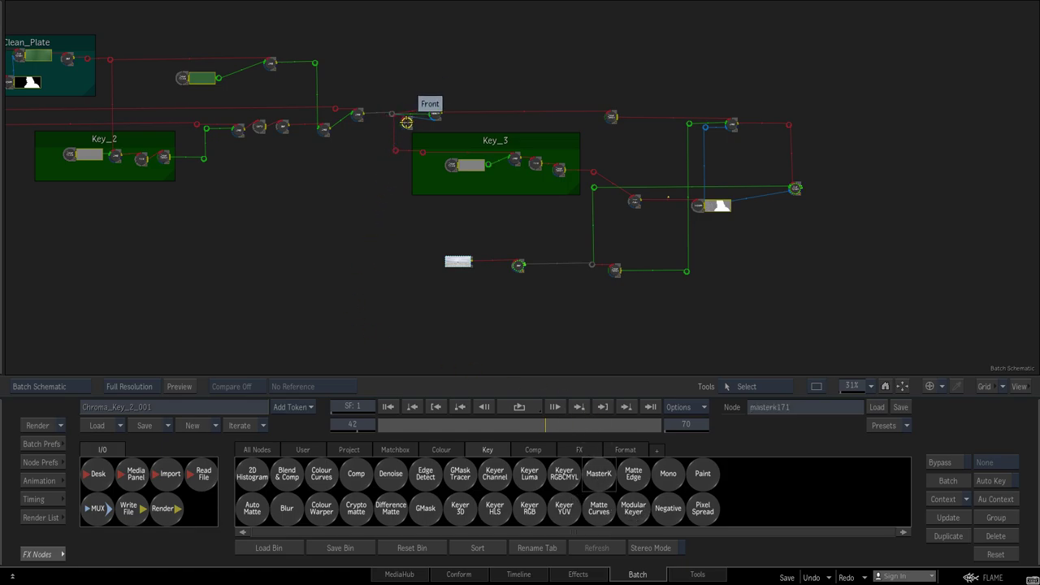
# - Place masterk171 beside the blurred beach plate and sample the green screen as its key colour
pyautogui.scroll(1, 407, 122)
pyautogui.scroll(3, 407, 122)
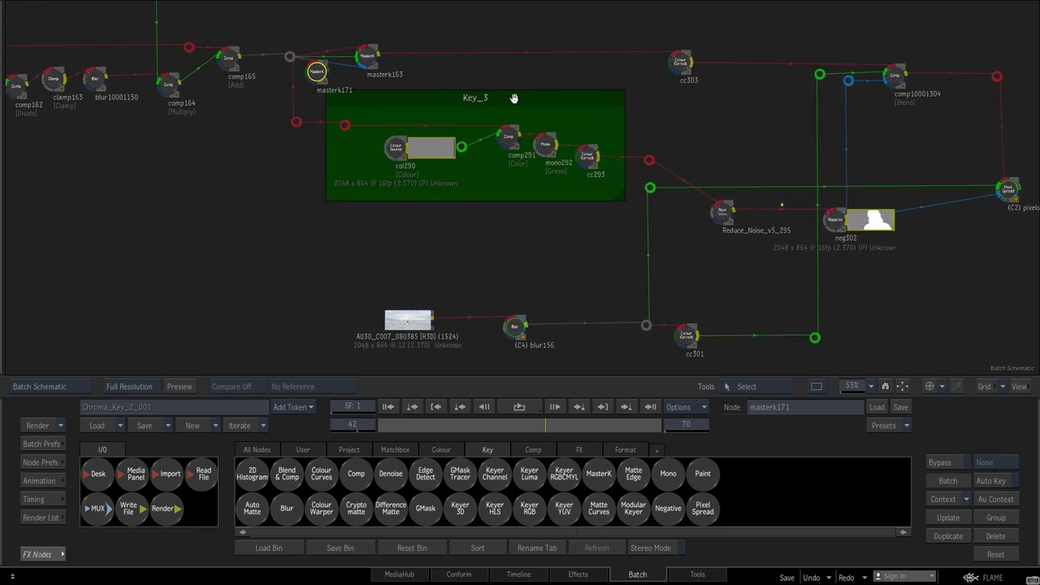
pyautogui.moveTo(447, 191); pyautogui.dragTo(448, 174)
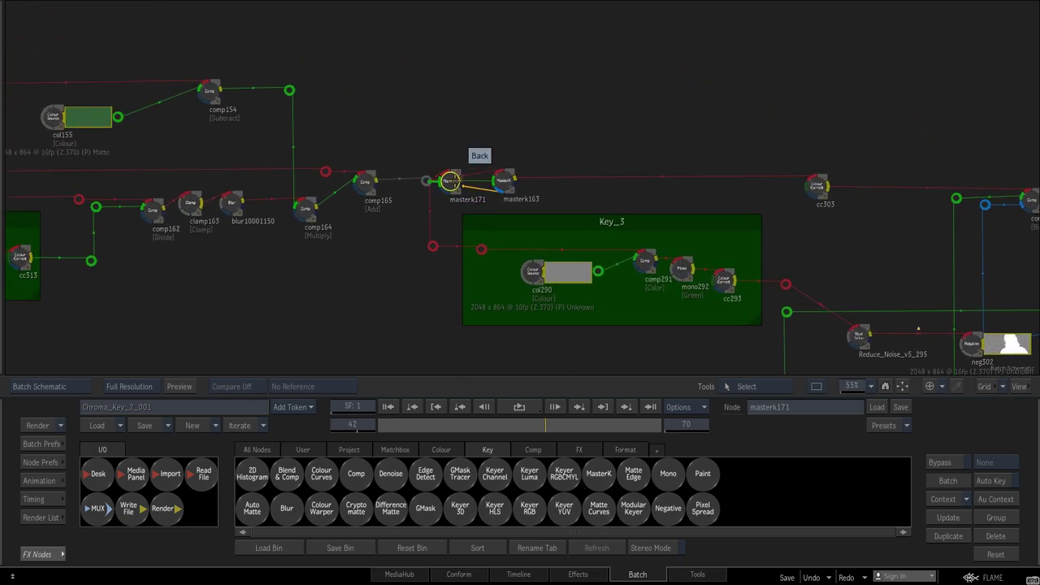
pyautogui.moveTo(448, 173)
pyautogui.mouseDown()
pyautogui.moveTo(467, 204)
pyautogui.moveTo(588, 259)
pyautogui.moveTo(889, 225)
pyautogui.mouseUp()
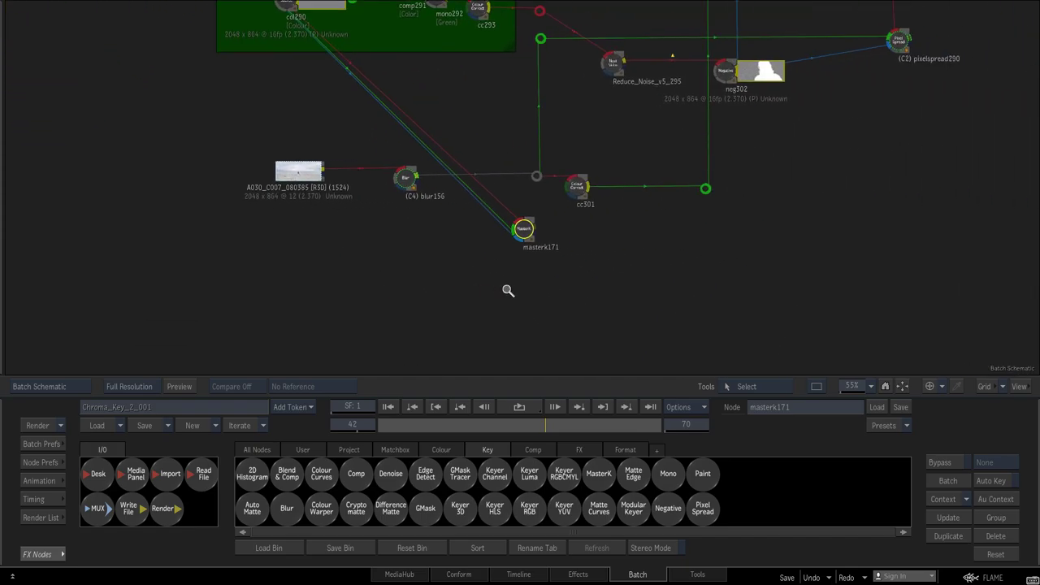
pyautogui.scroll(5, 569, 276)
pyautogui.moveTo(624, 253); pyautogui.dragTo(657, 204, button='middle')
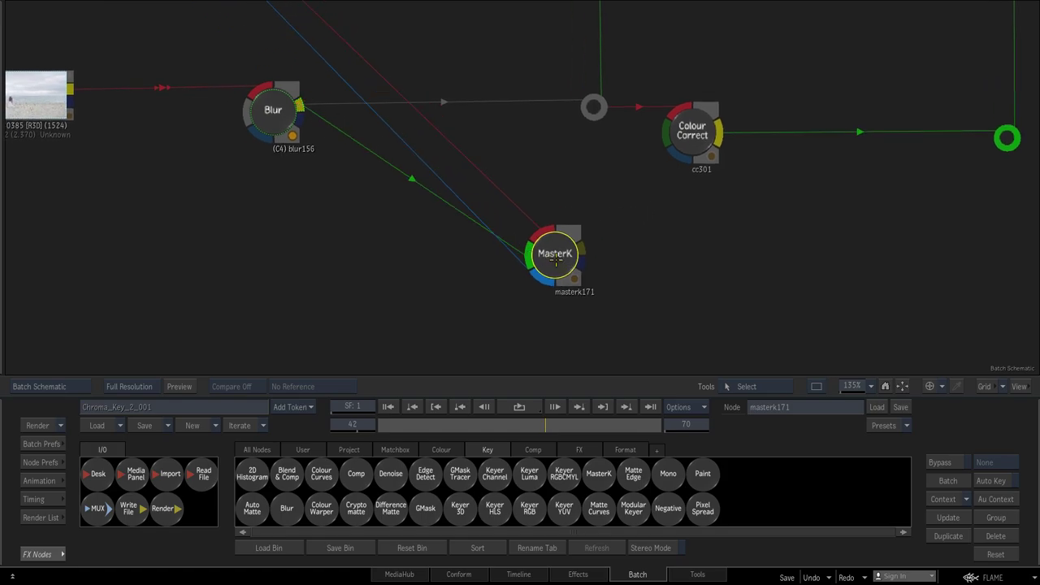
pyautogui.moveTo(534, 229); pyautogui.dragTo(526, 244)
pyautogui.doubleClick(545, 260)
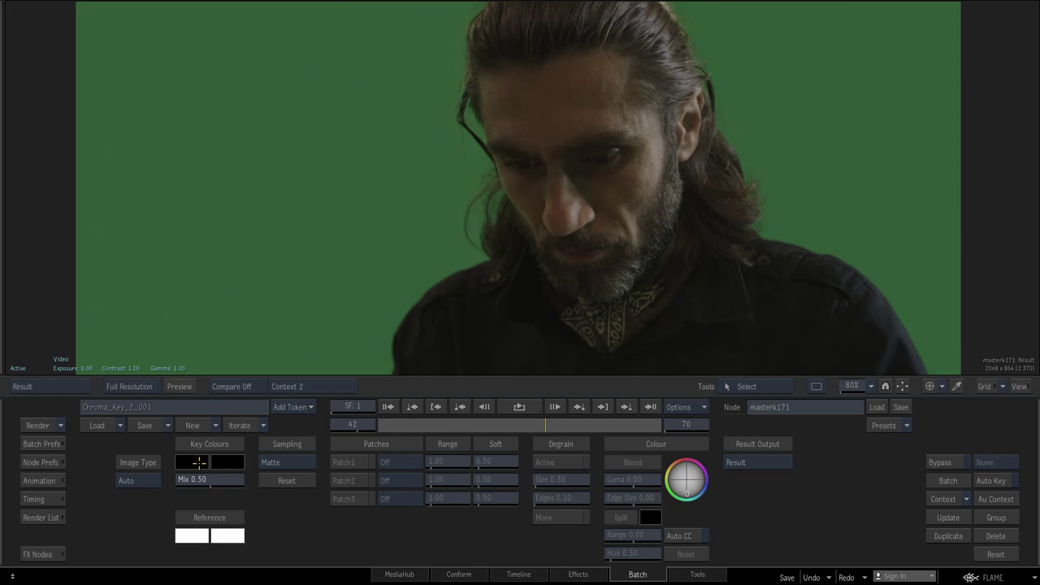
pyautogui.click(415, 202)
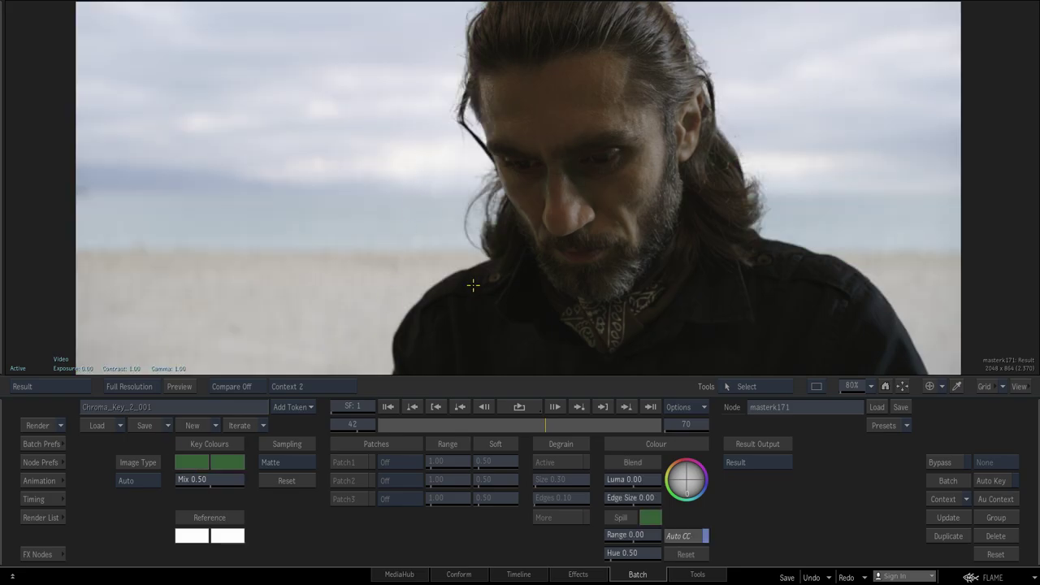
# - Link cc303 into masterk171 and view its result zoomed on the man's face
pyautogui.press('Escape')
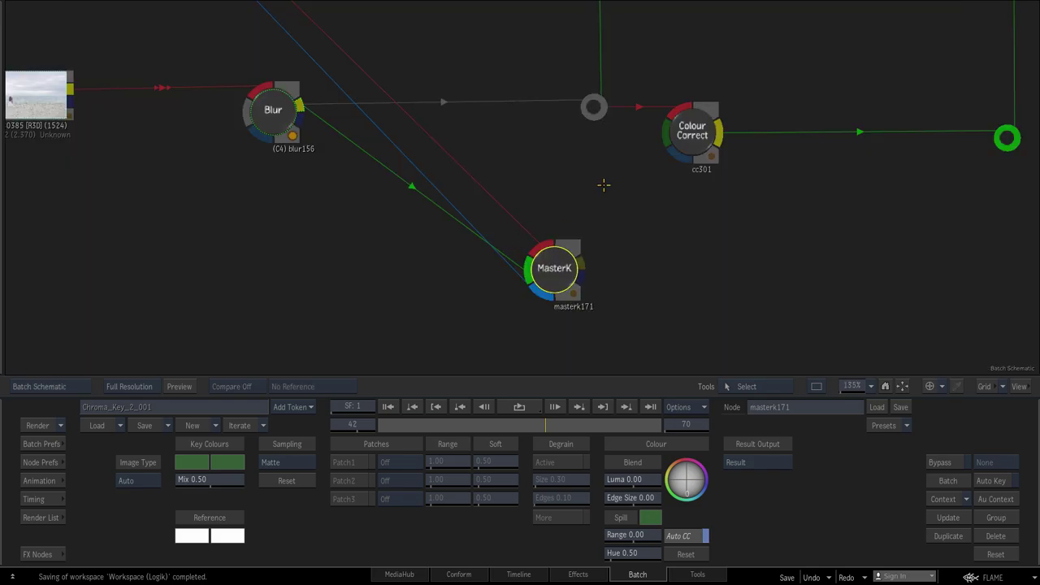
pyautogui.scroll(-3, 604, 183)
pyautogui.scroll(-3, 536, 199)
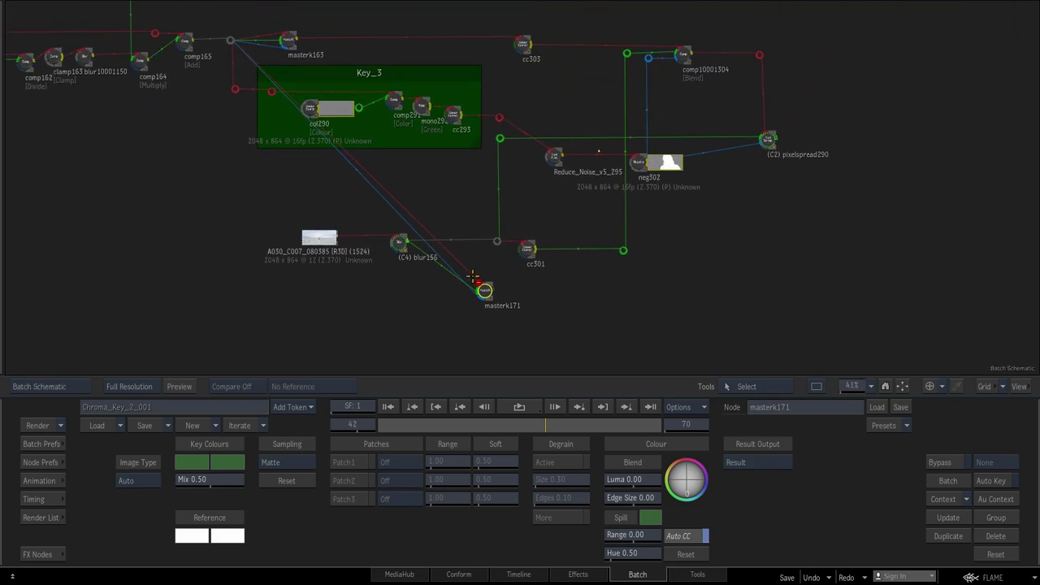
pyautogui.moveTo(485, 289); pyautogui.dragTo(509, 296)
pyautogui.press('F4')
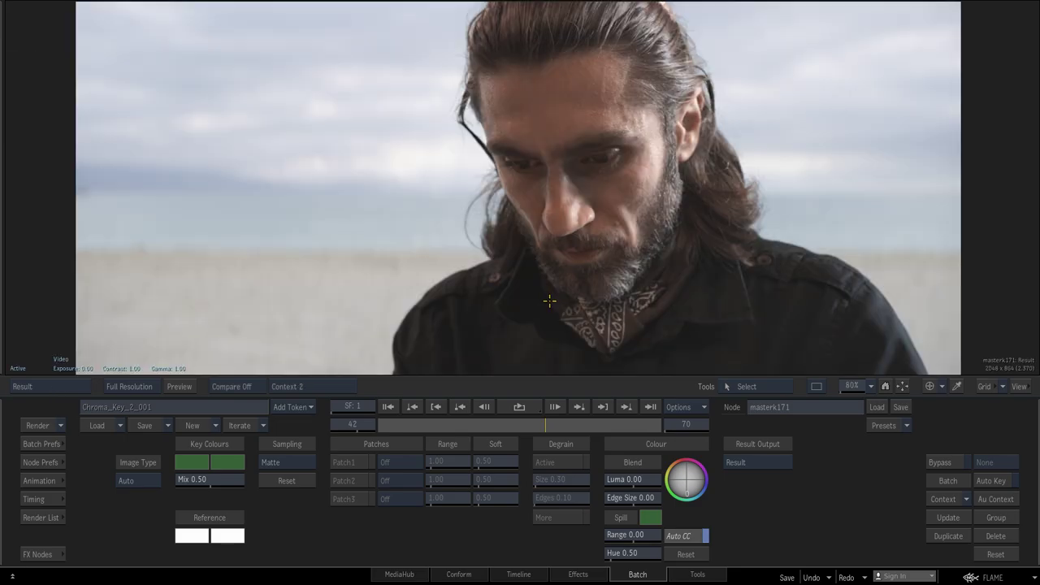
pyautogui.moveTo(549, 235)
pyautogui.mouseDown()
pyautogui.moveTo(706, 214)
pyautogui.moveTo(599, 204)
pyautogui.mouseUp()
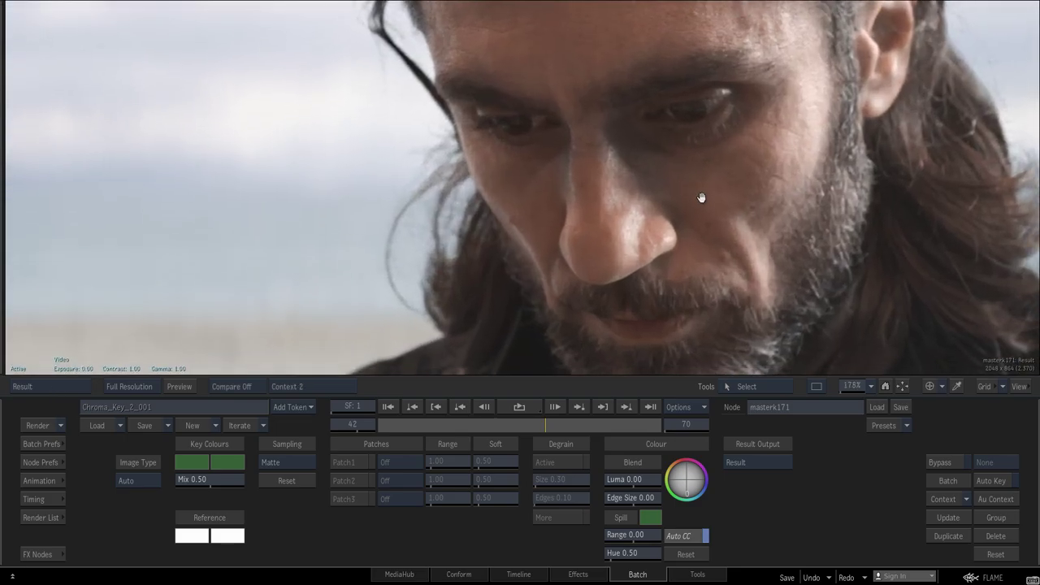
pyautogui.press('F4')
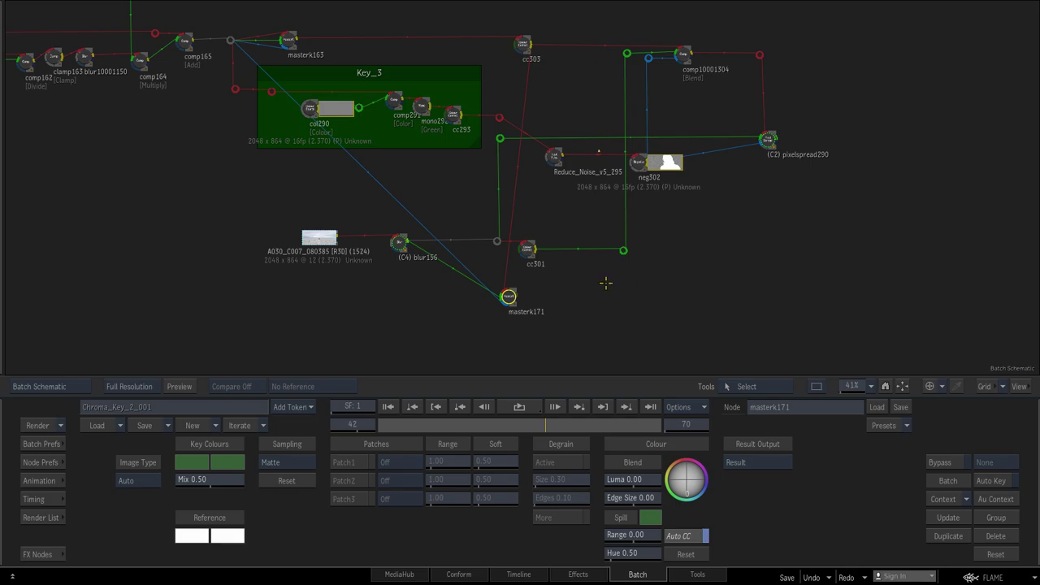
# - Make masterk171 Context 1 and compare it against pixelspread290 close on the ear and hair
pyautogui.rightClick(508, 297)
pyautogui.moveTo(555, 490)
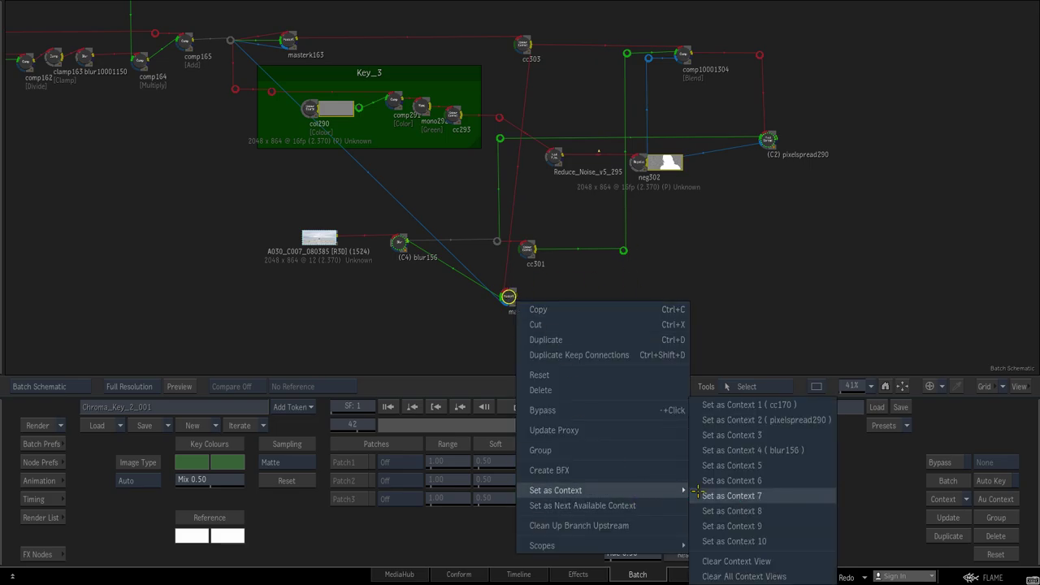
pyautogui.click(815, 406)
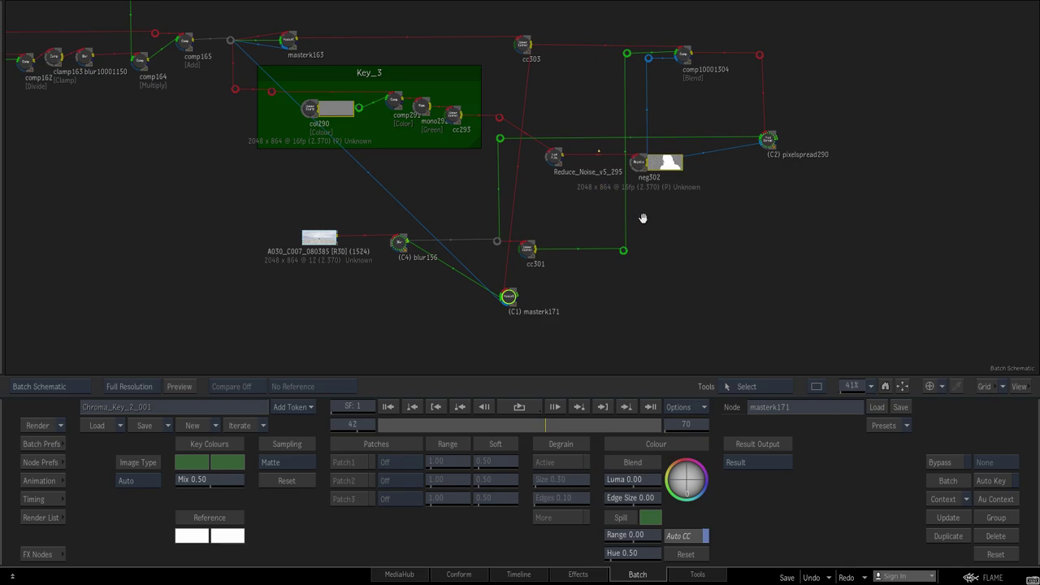
pyautogui.press('F1')
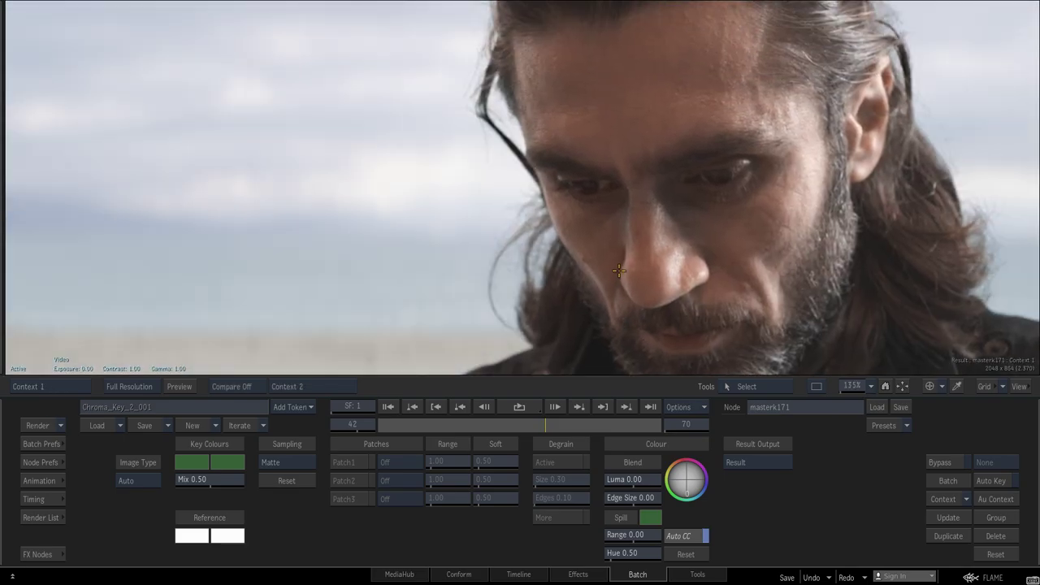
pyautogui.press('F2')
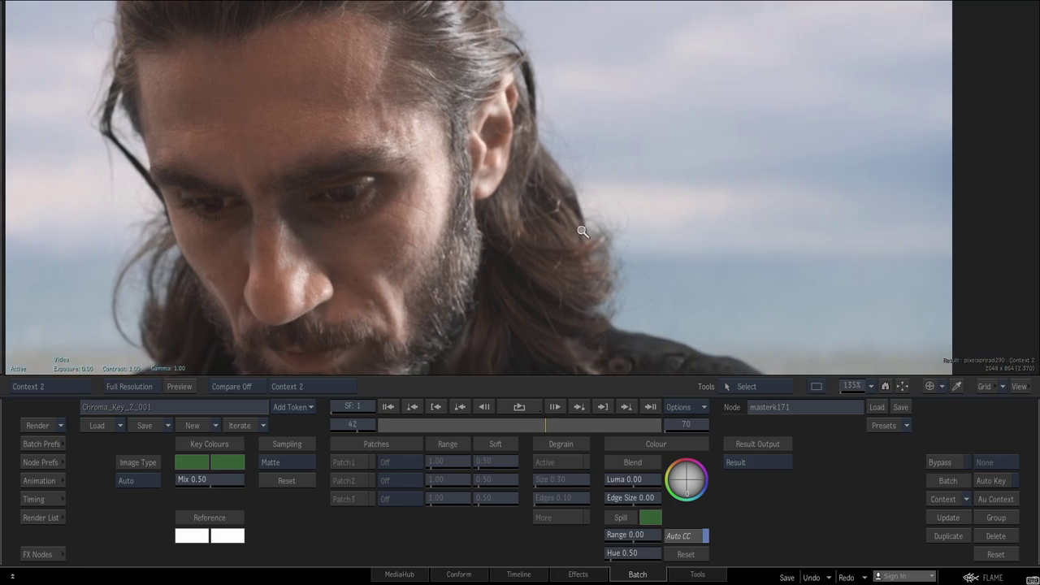
pyautogui.moveTo(582, 232)
pyautogui.mouseDown()
pyautogui.moveTo(771, 195)
pyautogui.moveTo(669, 195)
pyautogui.mouseUp()
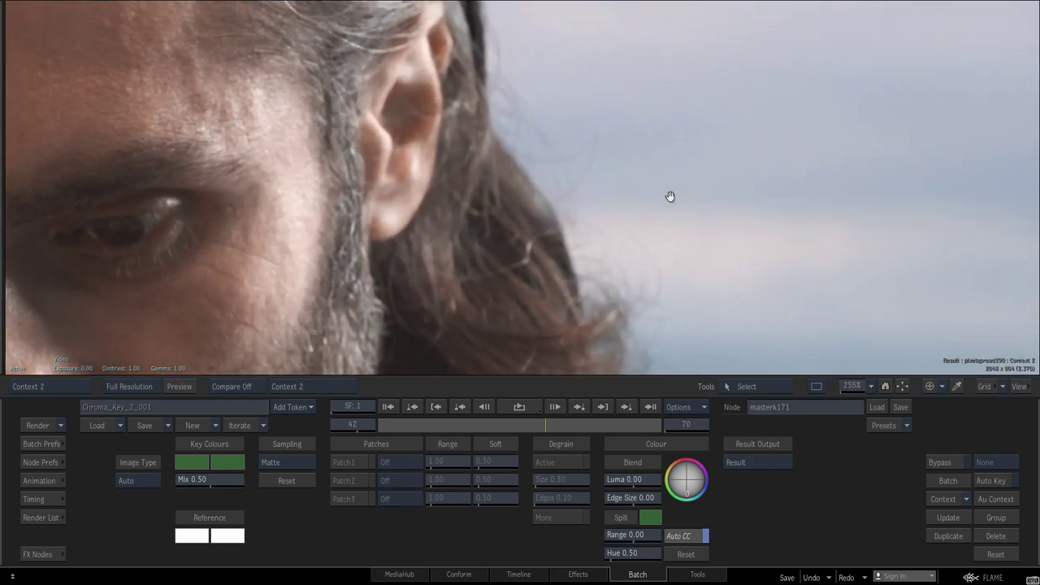
pyautogui.press('F1')
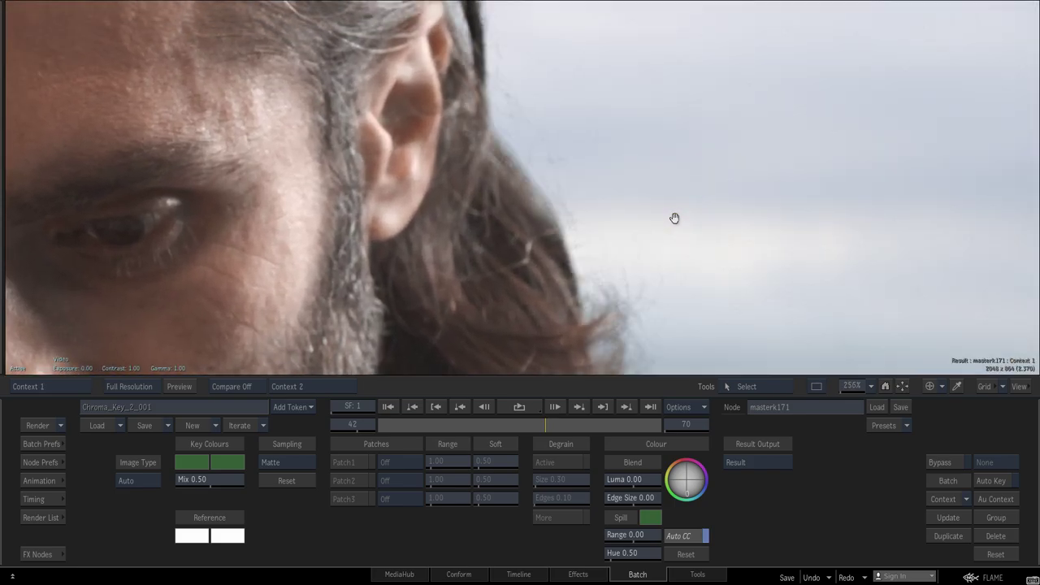
pyautogui.press('F2')
pyautogui.press('F1')
# - Set the MasterK Result Output to OutMatte and zoom out to see the whole matte
pyautogui.click(746, 449)
pyautogui.click(739, 428)
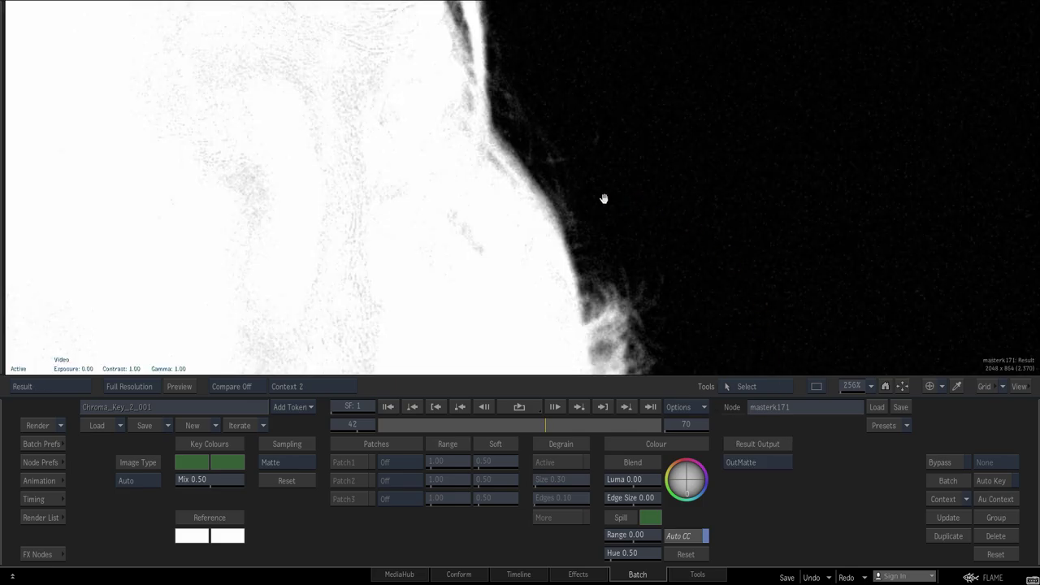
pyautogui.scroll(-3, 836, 179)
pyautogui.scroll(-3, 584, 220)
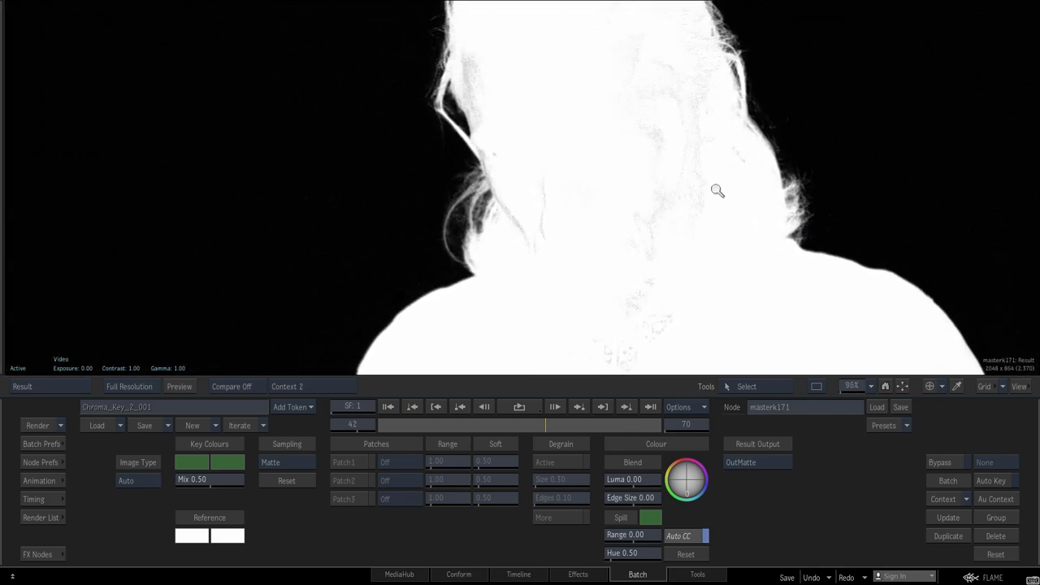
pyautogui.scroll(1, 715, 190)
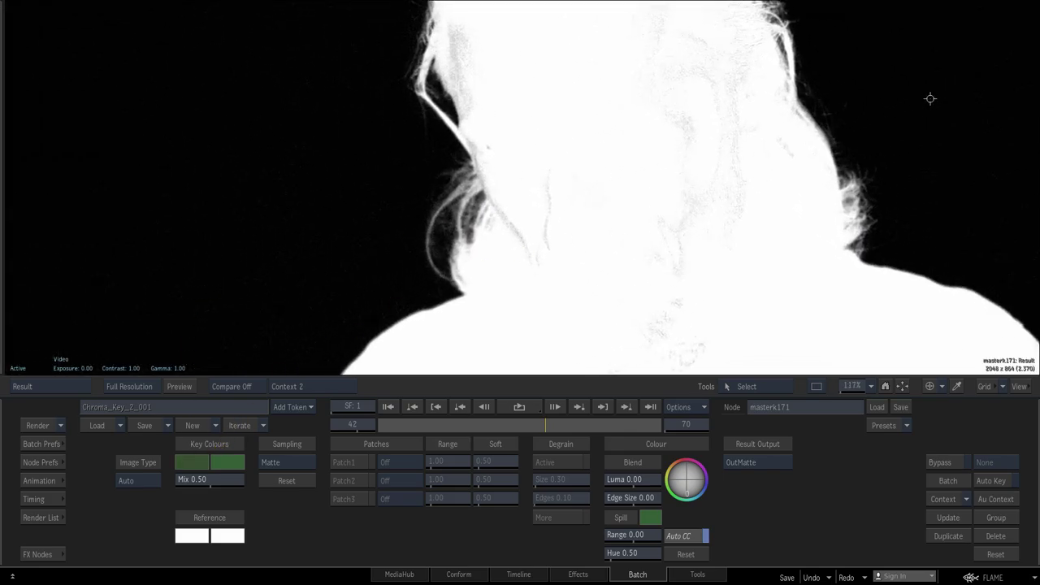